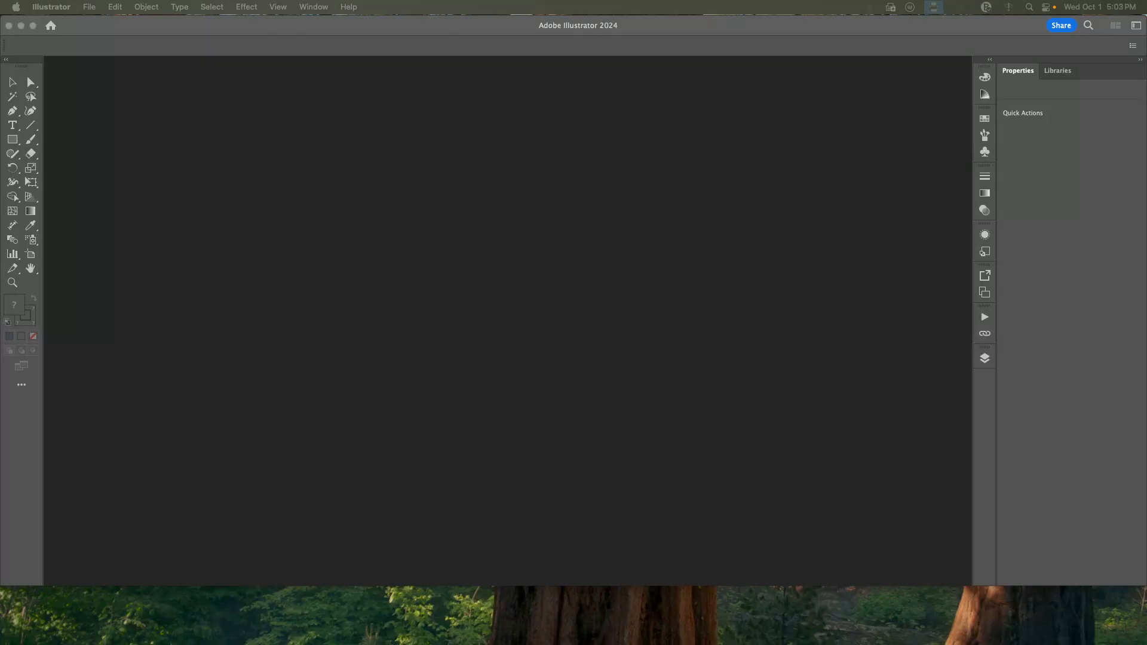
# Create a new document 600 px wide and 560 px high in RGB Color mode.
pyautogui.click(87, 6)
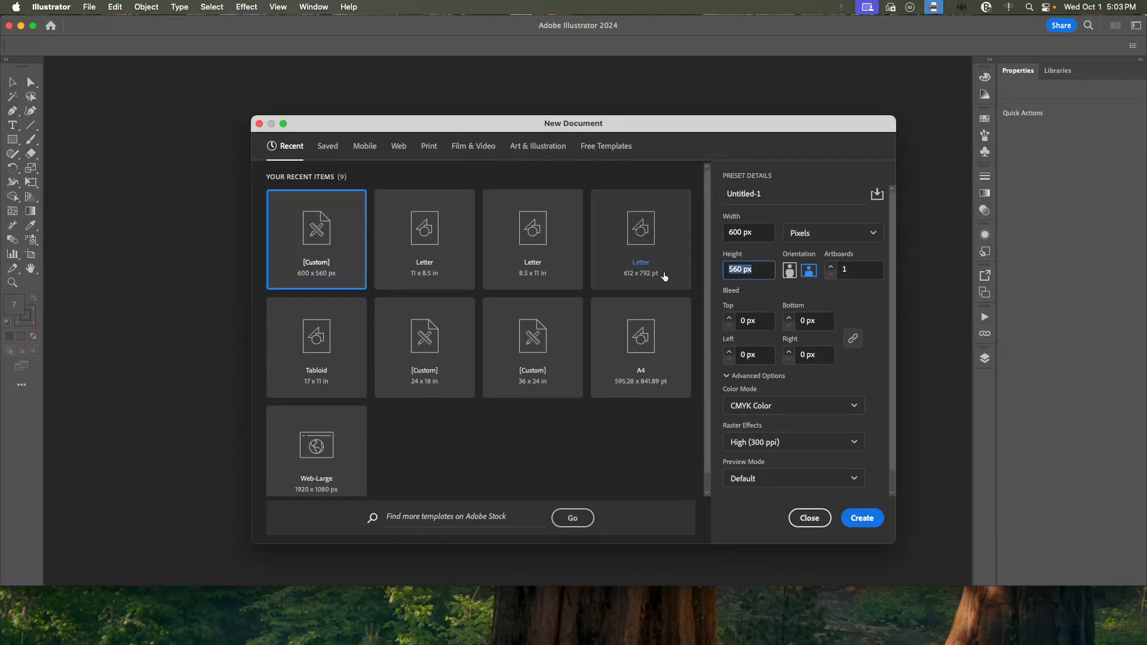
pyautogui.write('600')
pyautogui.click(755, 234)
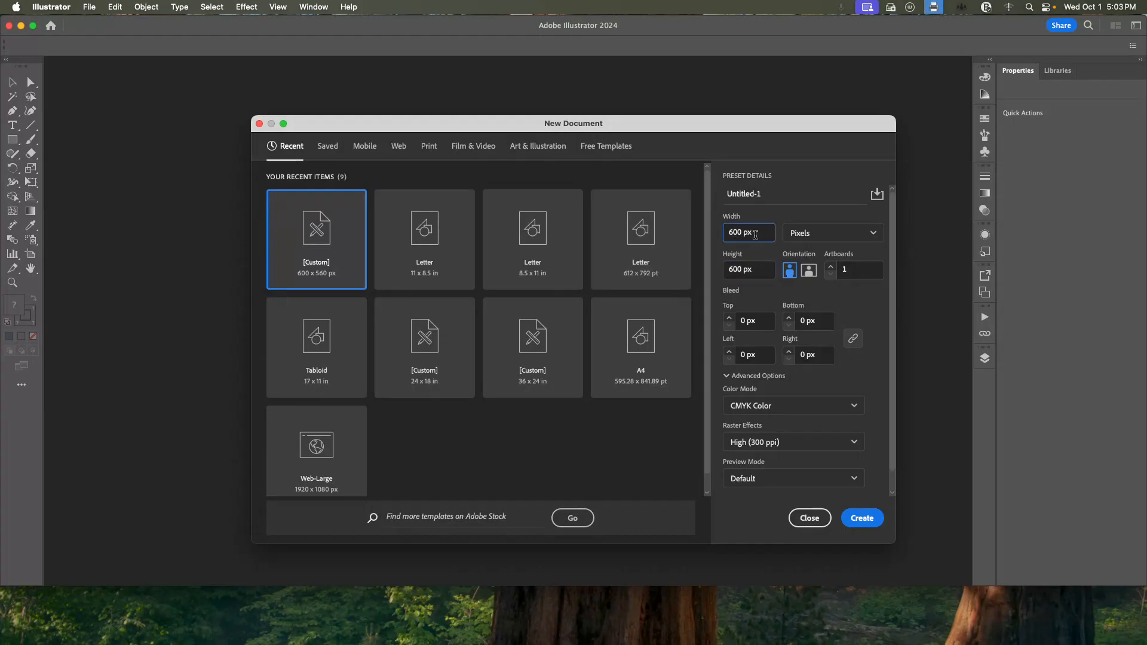
pyautogui.click(767, 416)
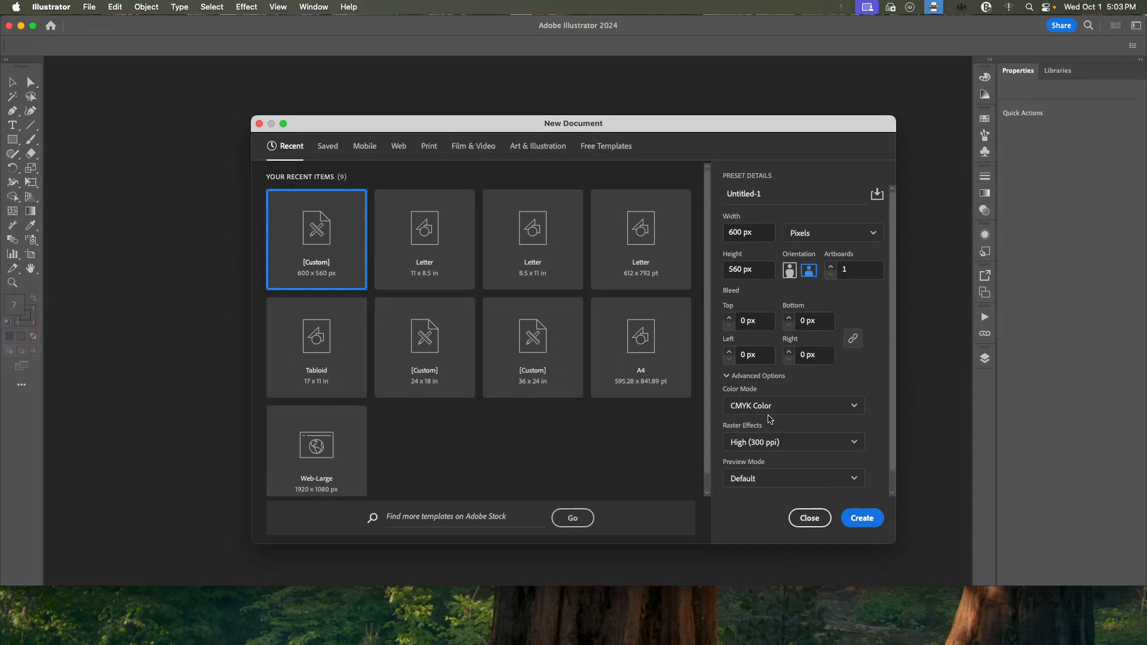
pyautogui.click(751, 406)
pyautogui.click(751, 428)
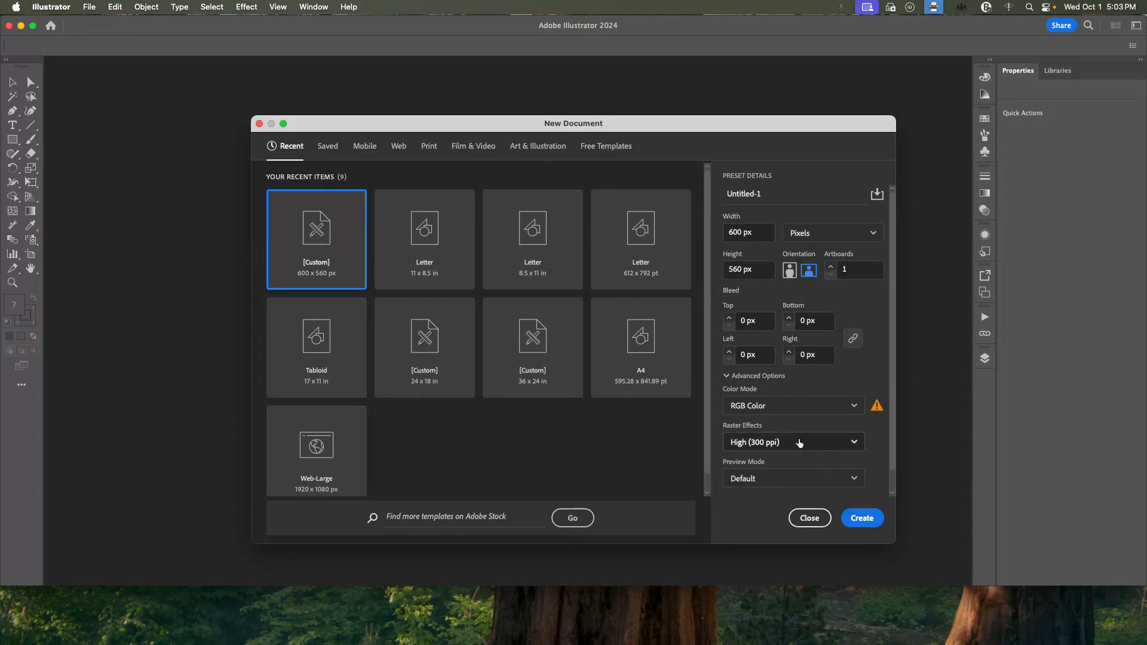
pyautogui.click(868, 522)
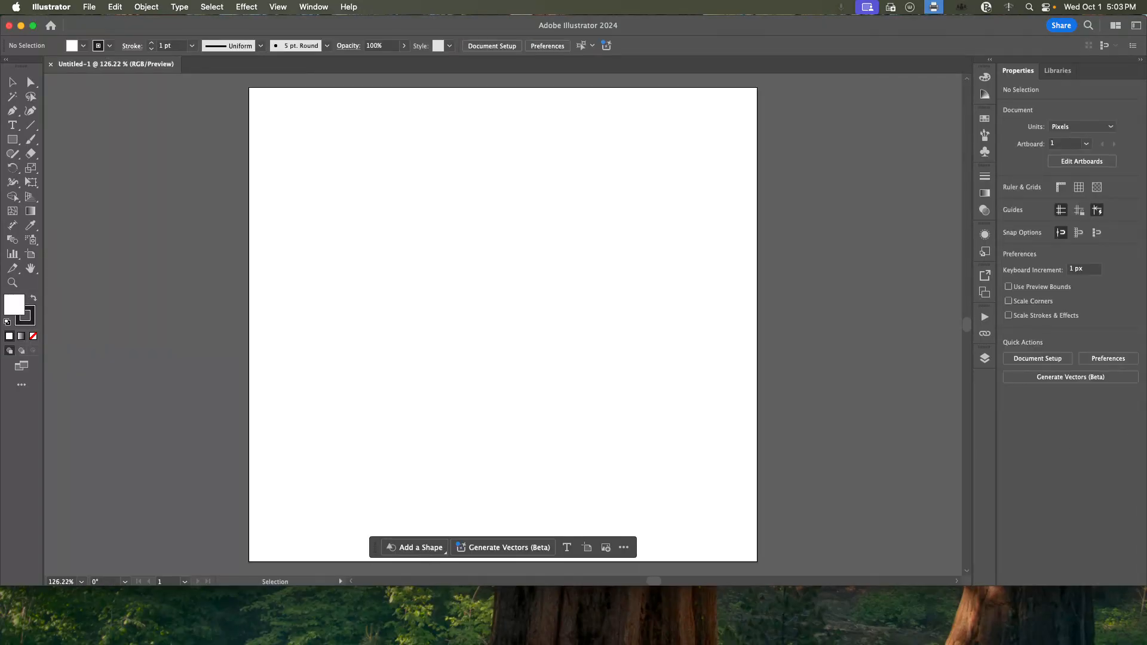
# Draw a 600 x 560 px rectangle covering the whole artboard, with a purple fill (#662D91) and no stroke.
pyautogui.click(13, 141)
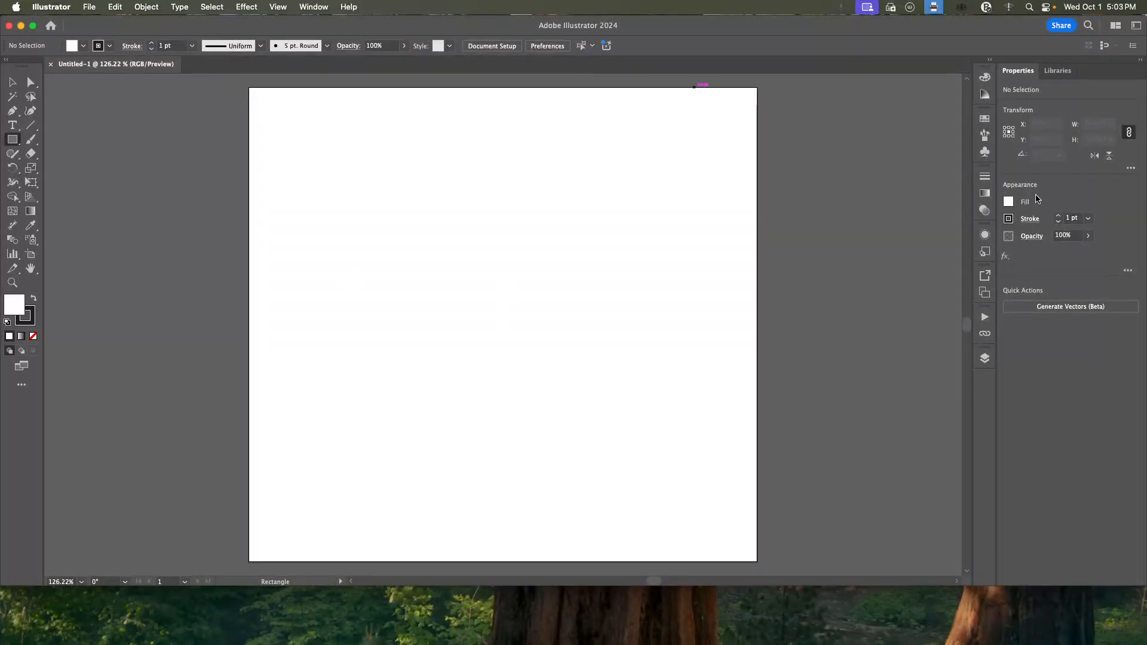
pyautogui.click(1007, 203)
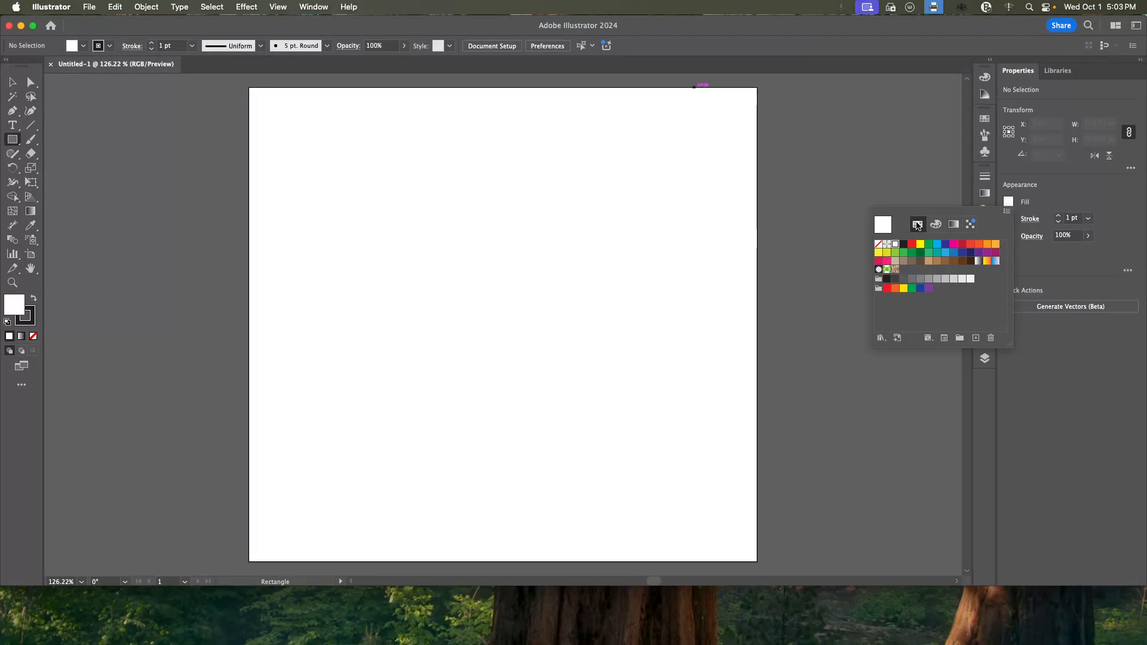
pyautogui.click(978, 253)
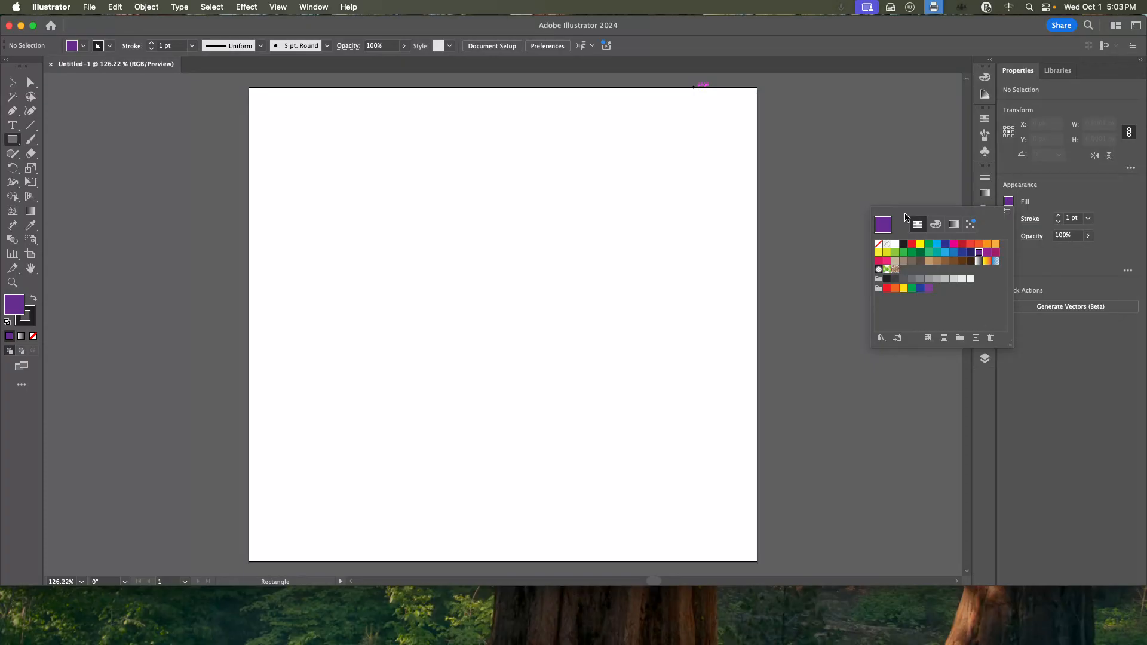
pyautogui.click(1034, 218)
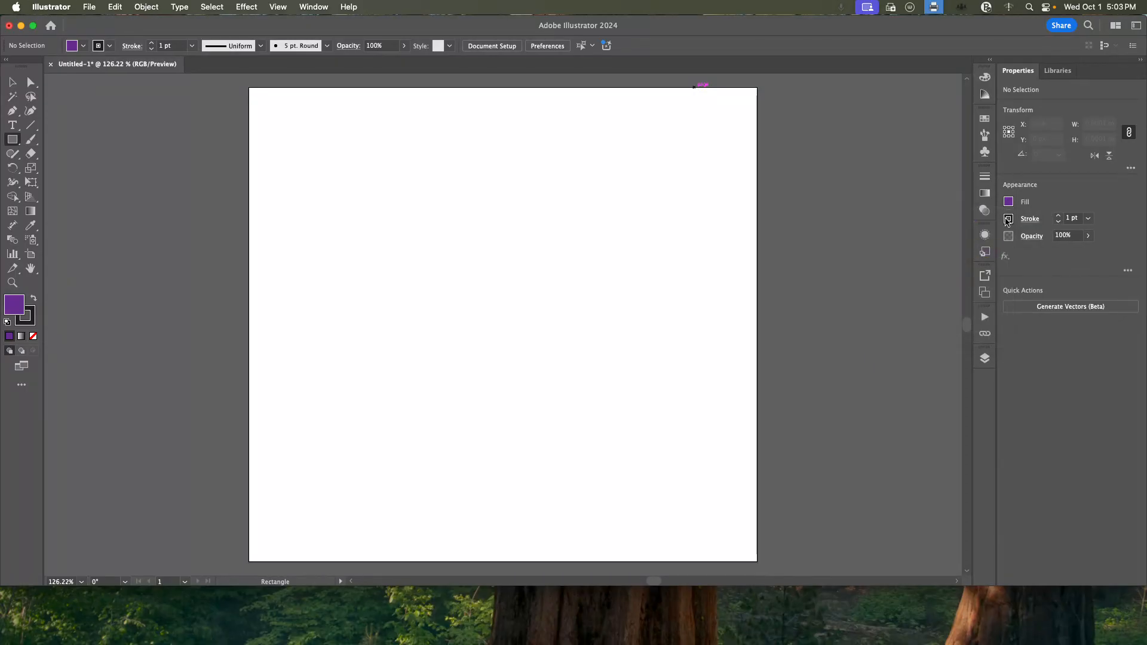
pyautogui.click(1008, 219)
pyautogui.click(878, 261)
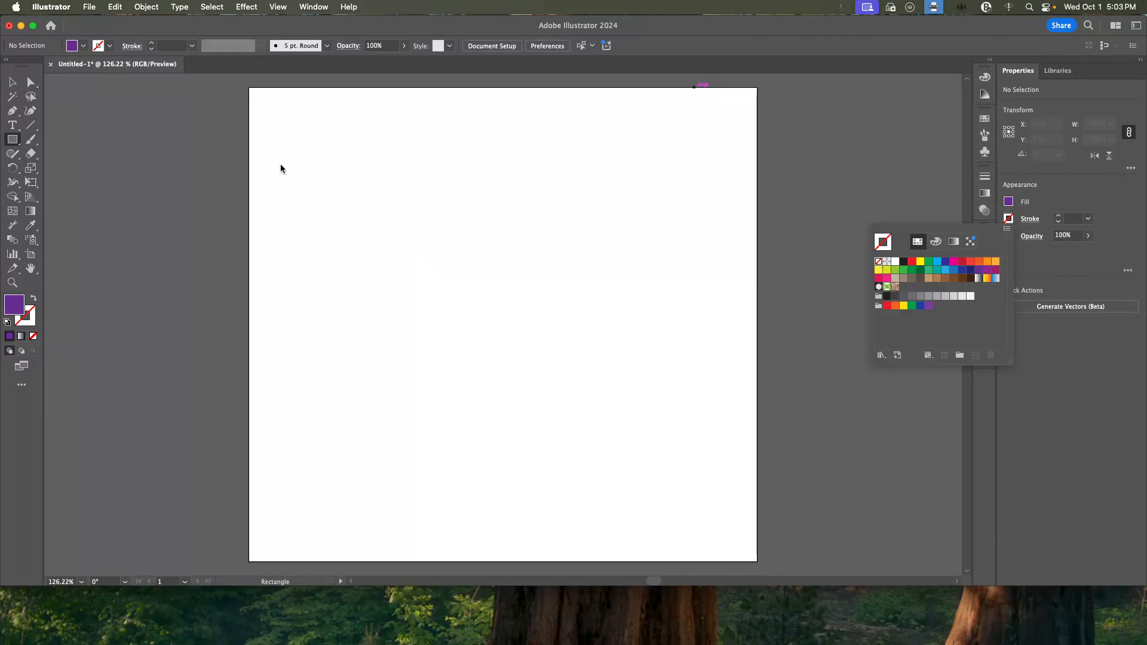
pyautogui.click(249, 89)
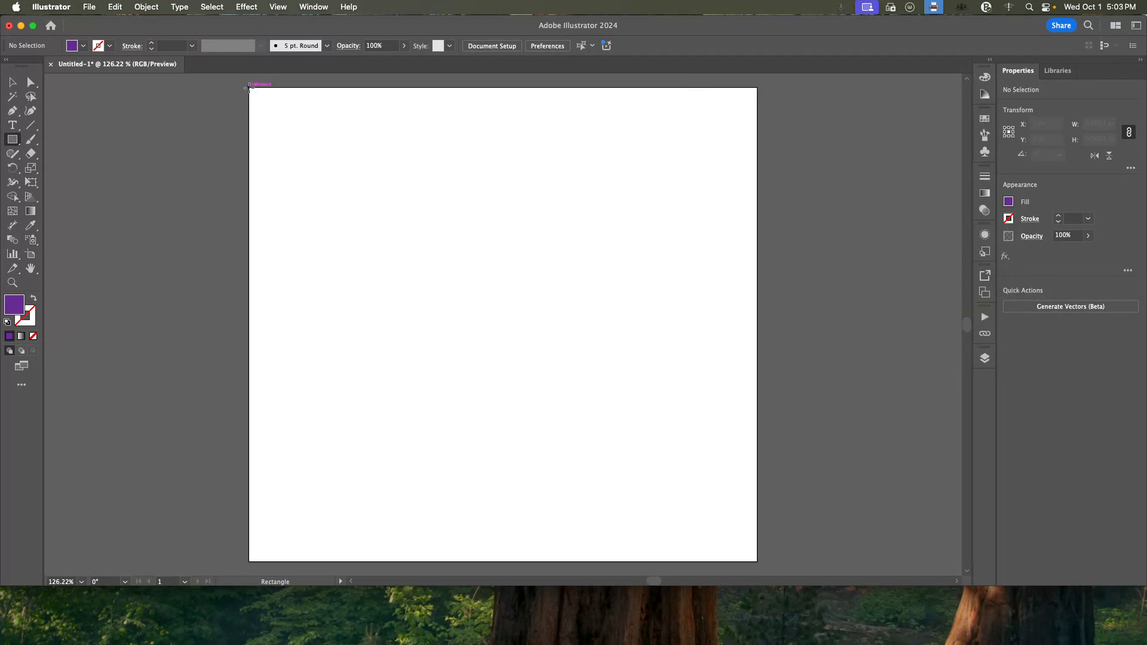
pyautogui.moveTo(248, 88); pyautogui.dragTo(757, 561)
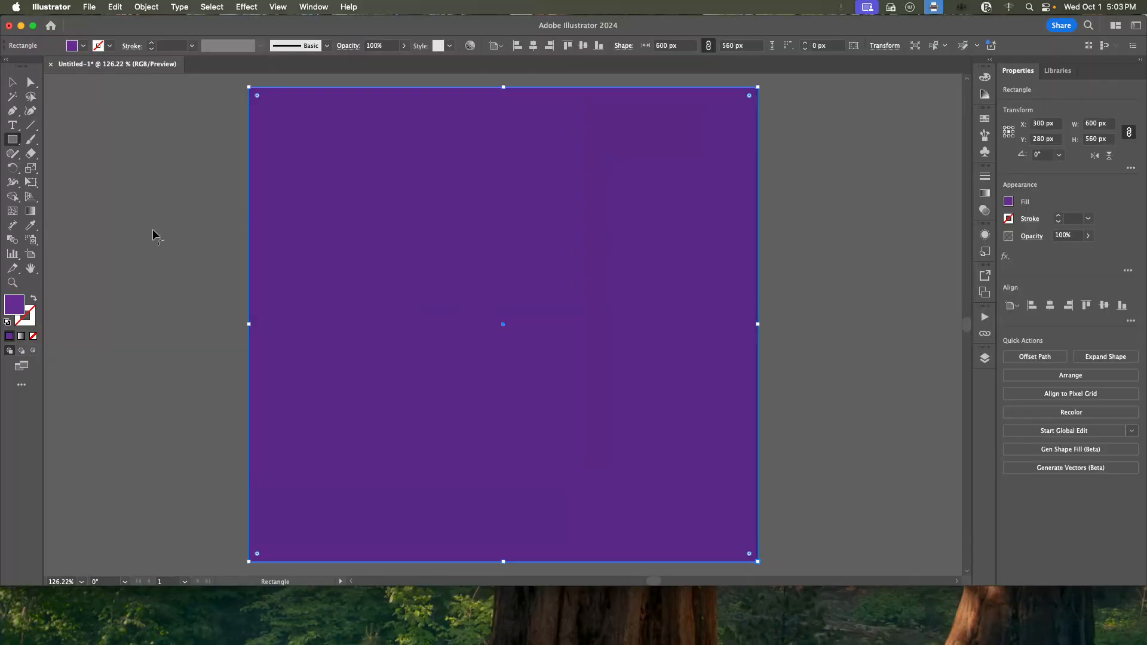
# Darken the background rectangle's fill to a deep purple by lowering its brightness.
pyautogui.doubleClick(14, 306)
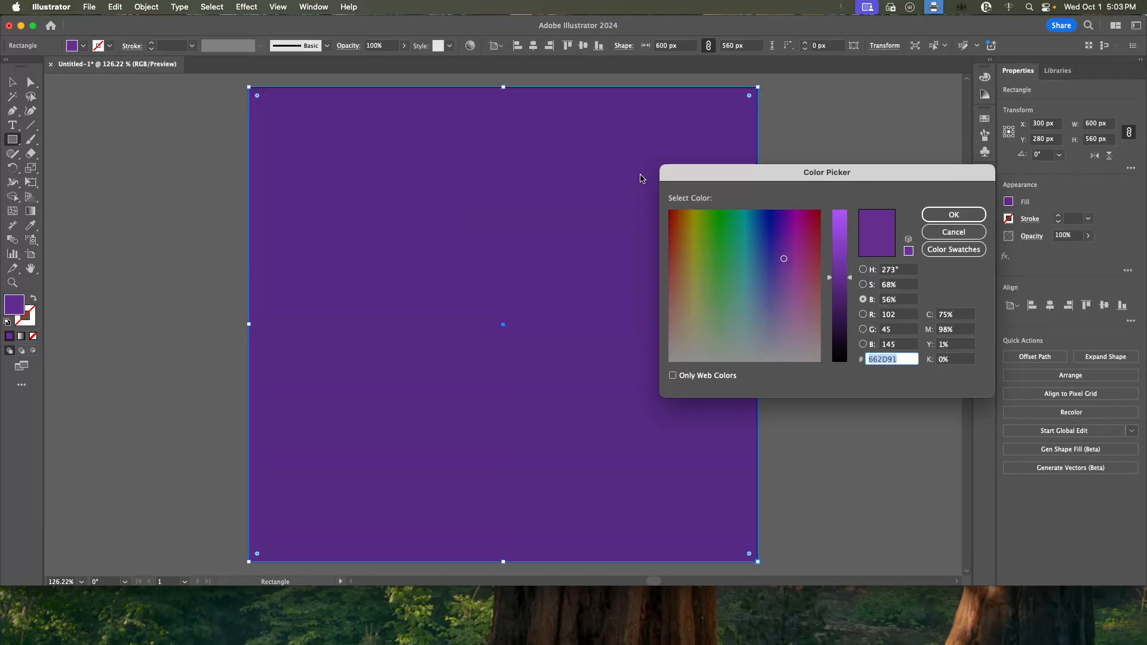
pyautogui.moveTo(850, 277); pyautogui.dragTo(852, 298)
pyautogui.click(950, 215)
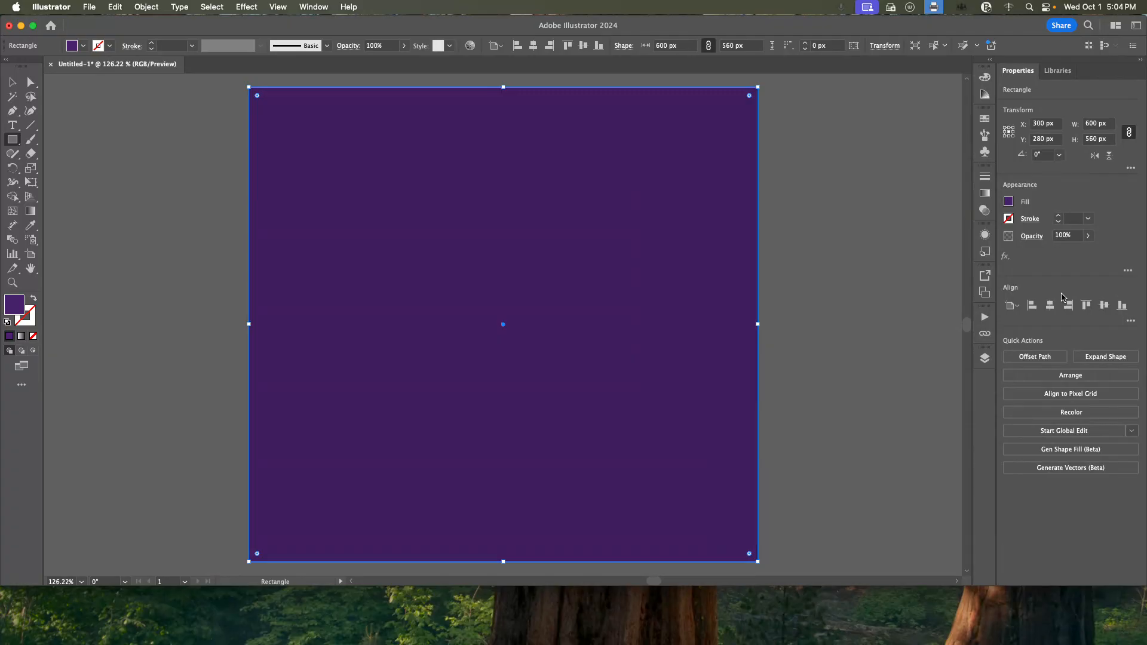
# Lock Layer 1 and add a new layer named "potion" above it.
pyautogui.click(984, 359)
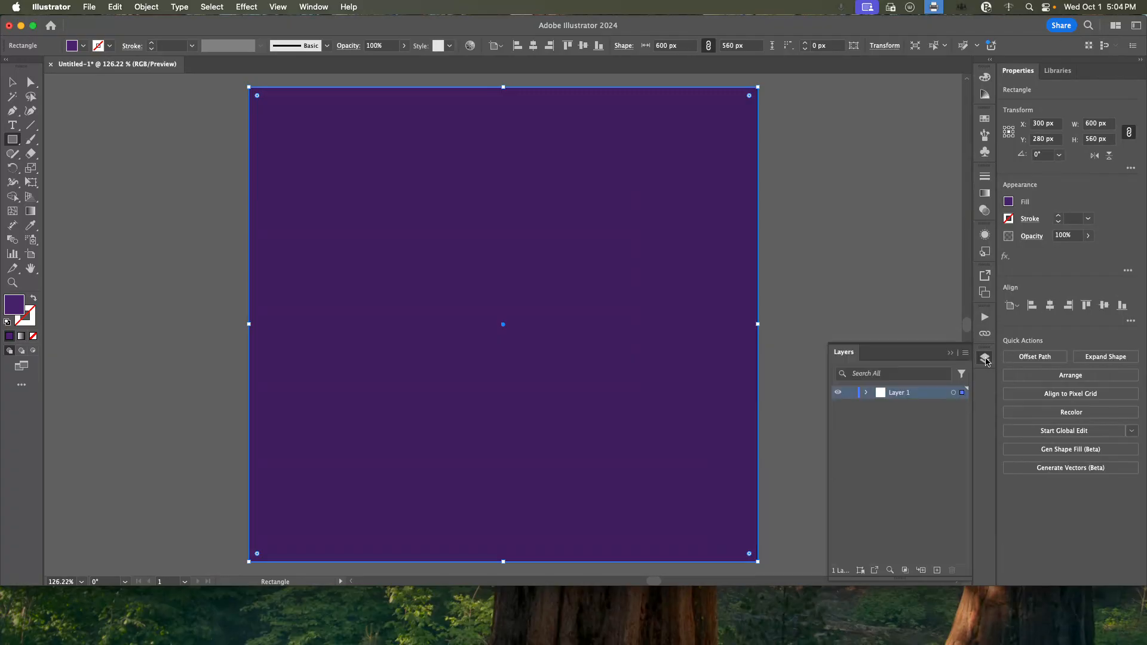
pyautogui.click(850, 393)
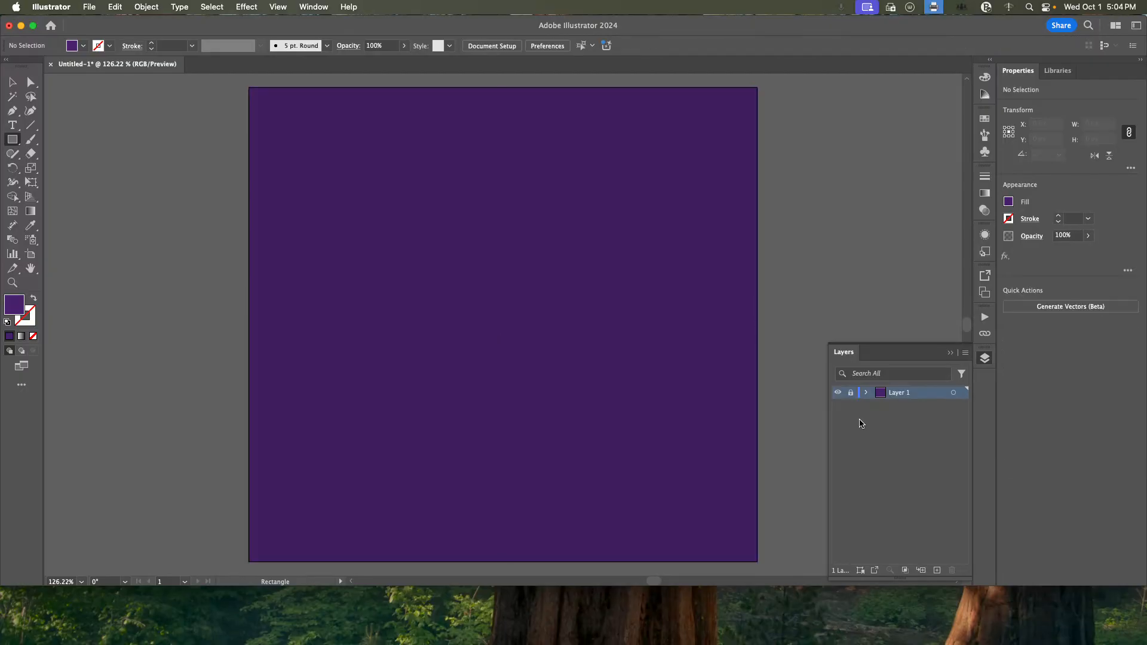
pyautogui.click(936, 571)
pyautogui.doubleClick(893, 392)
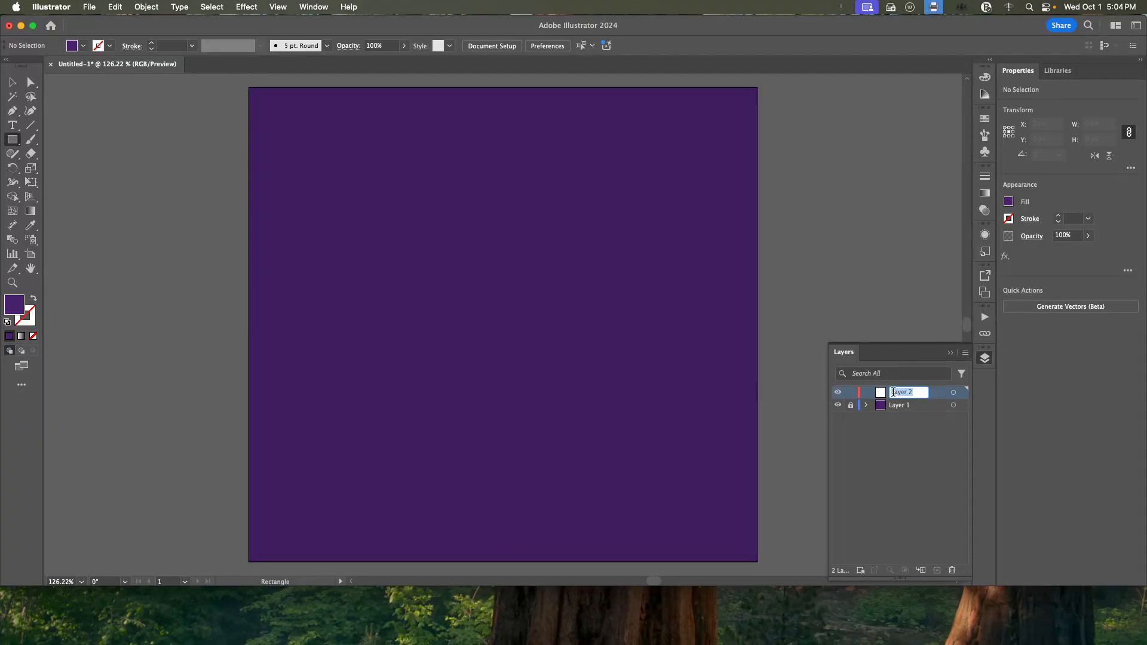
pyautogui.write('pto')
pyautogui.write('otion')
pyautogui.press('Return')
# Rename the locked background layer, Layer 1, as "bg".
pyautogui.doubleClick(896, 406)
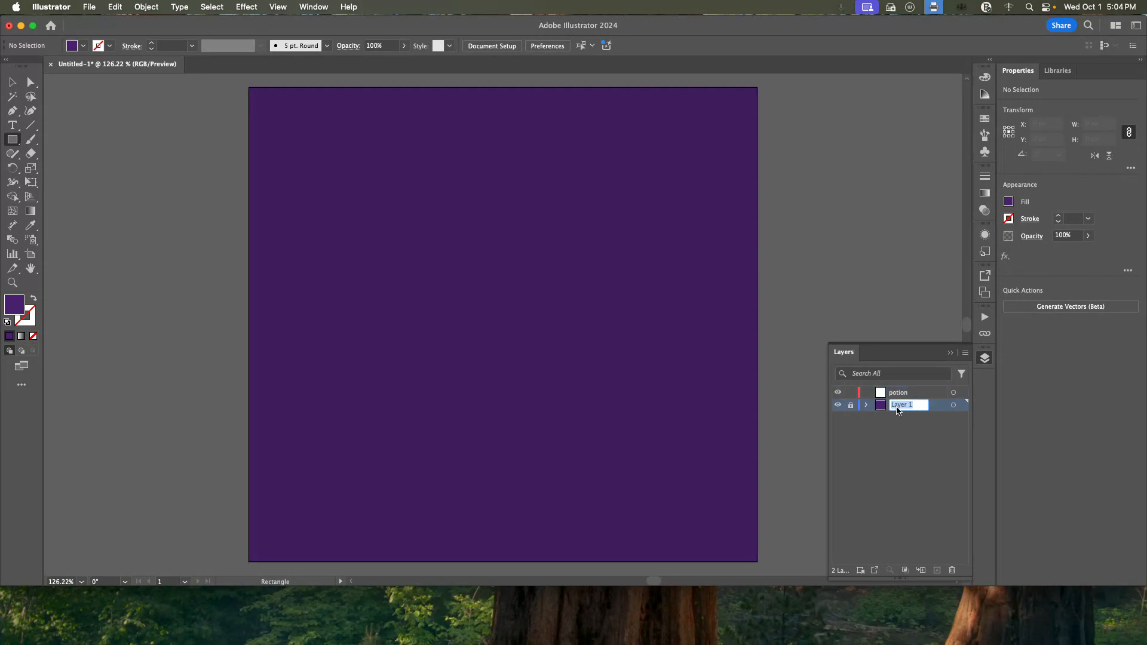
pyautogui.write('bg')
pyautogui.press('Return')
pyautogui.press('super+Tab')
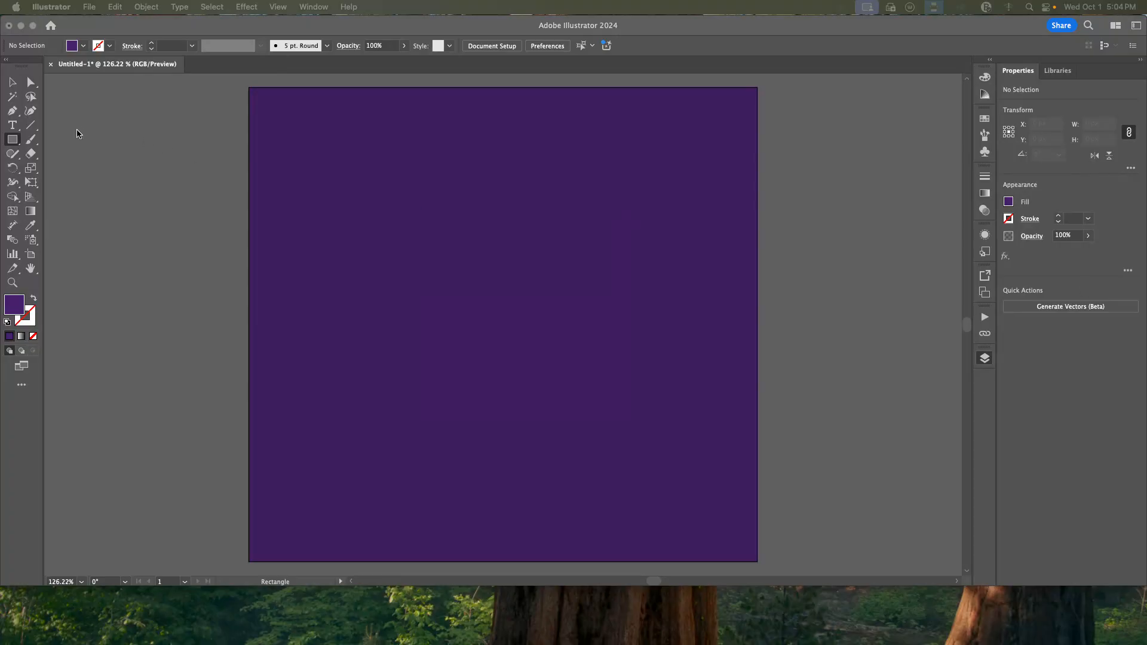
# Create an 80 x 20 px ellipse on the potion layer, slightly above the middle of the artboard.
pyautogui.click(17, 140)
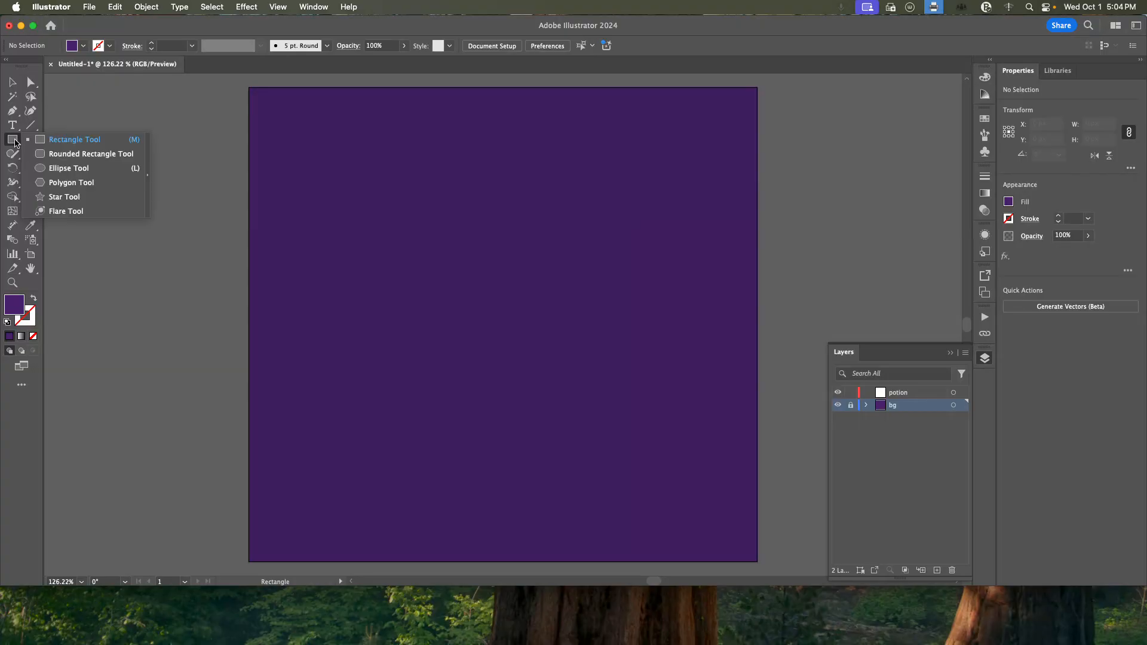
pyautogui.click(96, 166)
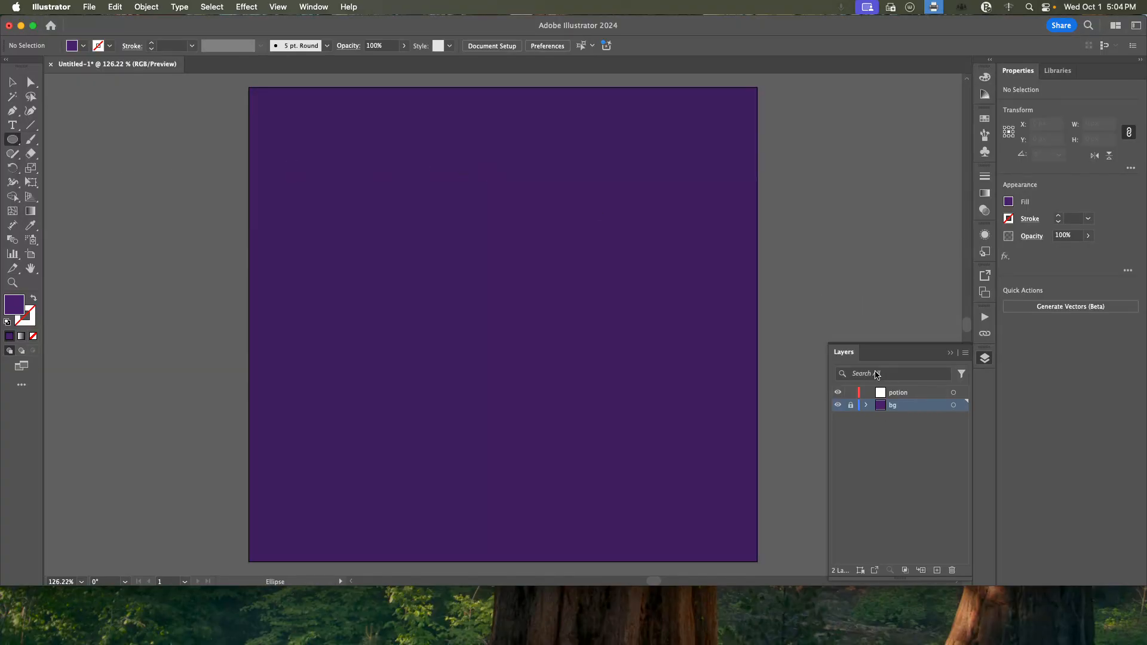
pyautogui.click(905, 393)
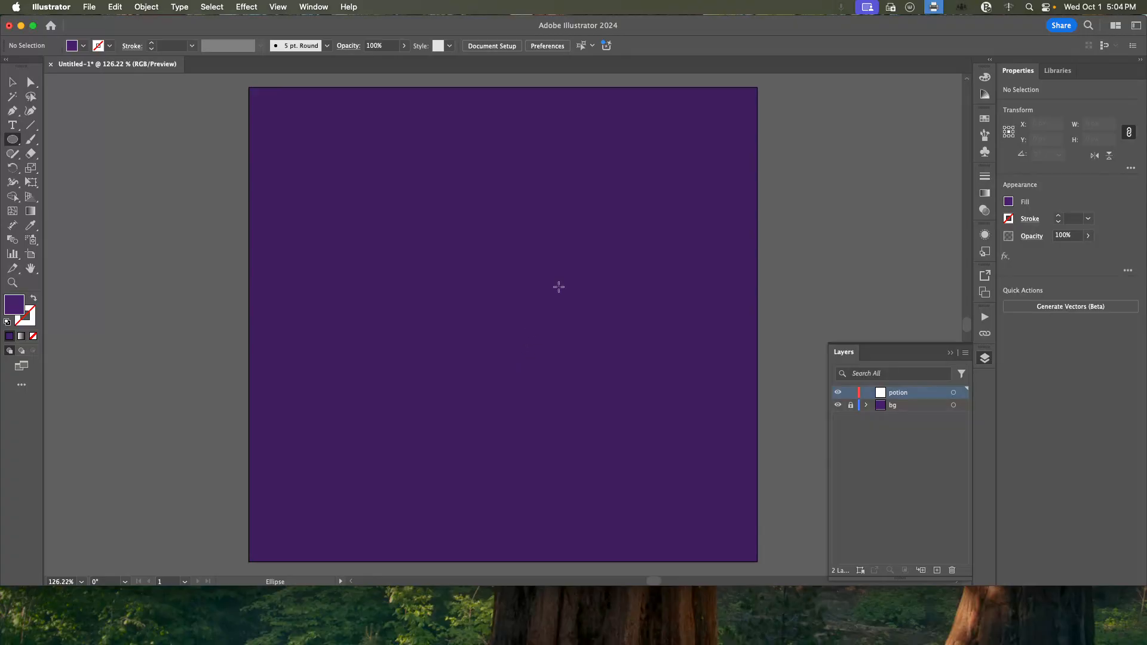
pyautogui.click(473, 244)
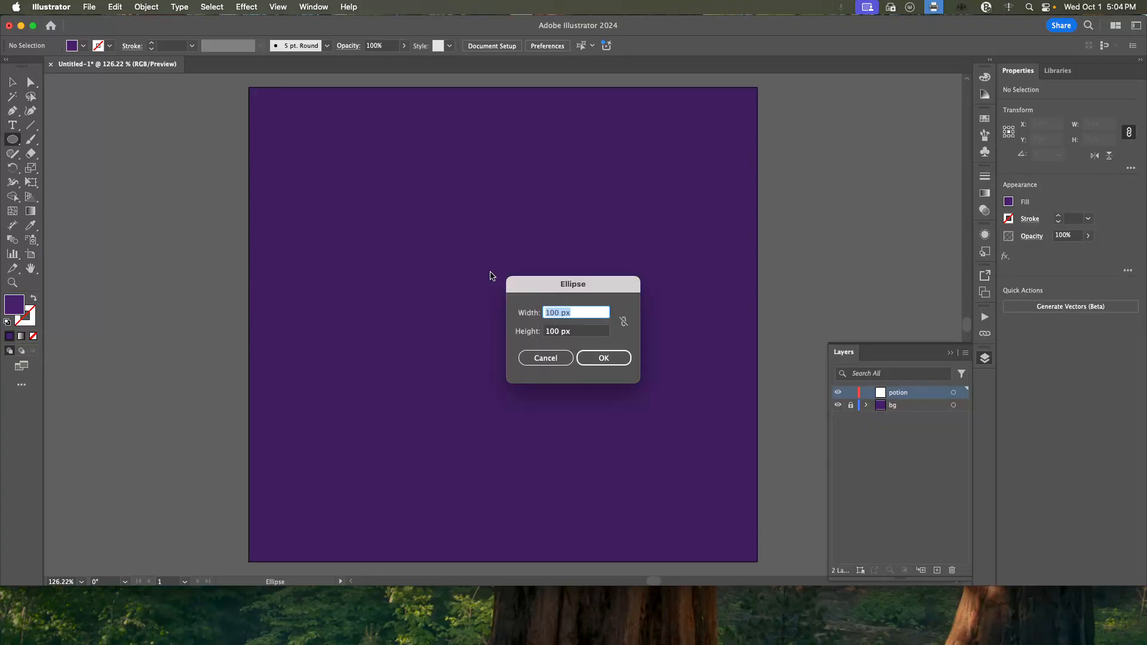
pyautogui.moveTo(529, 233); pyautogui.dragTo(530, 228)
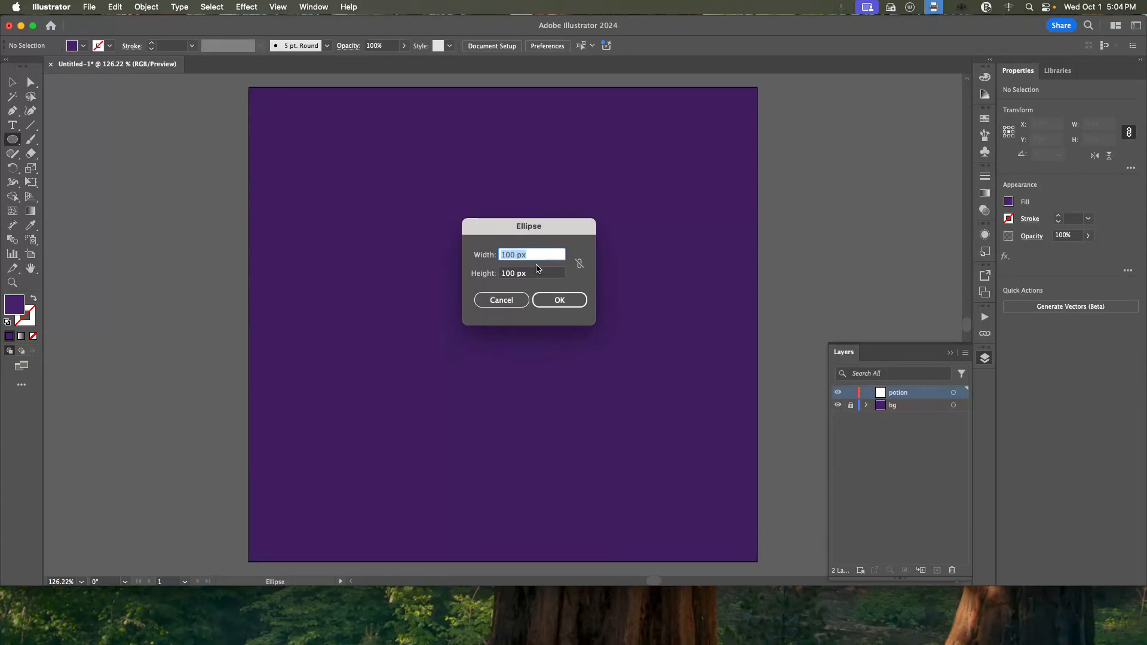
pyautogui.write('80')
pyautogui.press('Tab')
pyautogui.write('20')
pyautogui.click(533, 302)
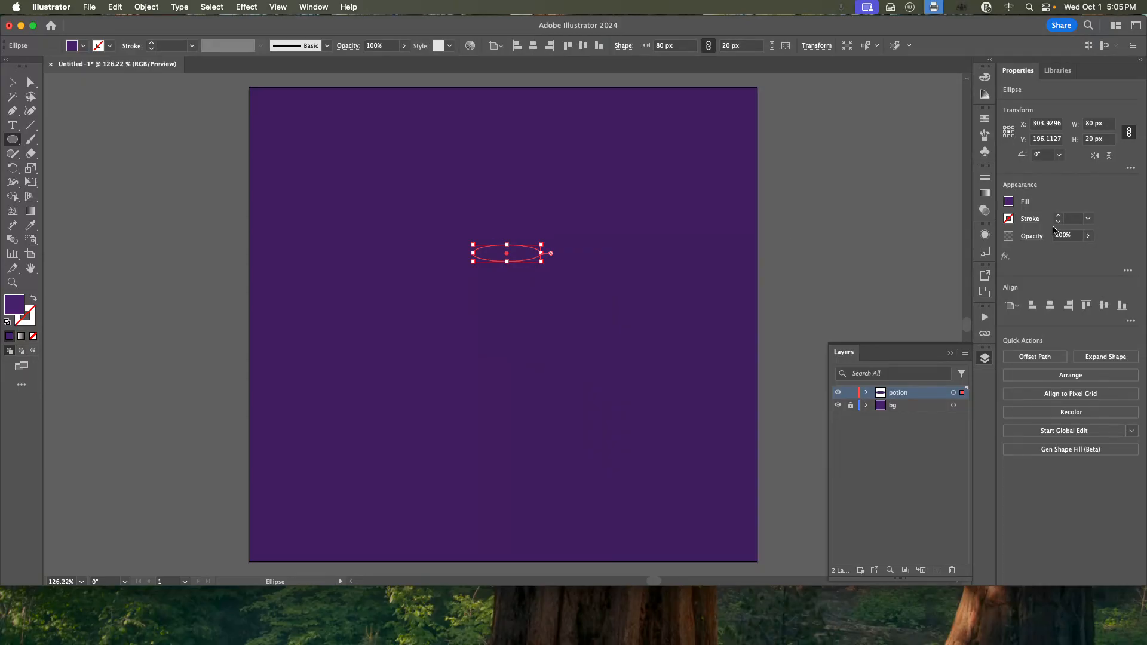
# Fill the 80 x 20 px ellipse with a pale blue, #B0E5F7.
pyautogui.click(1009, 202)
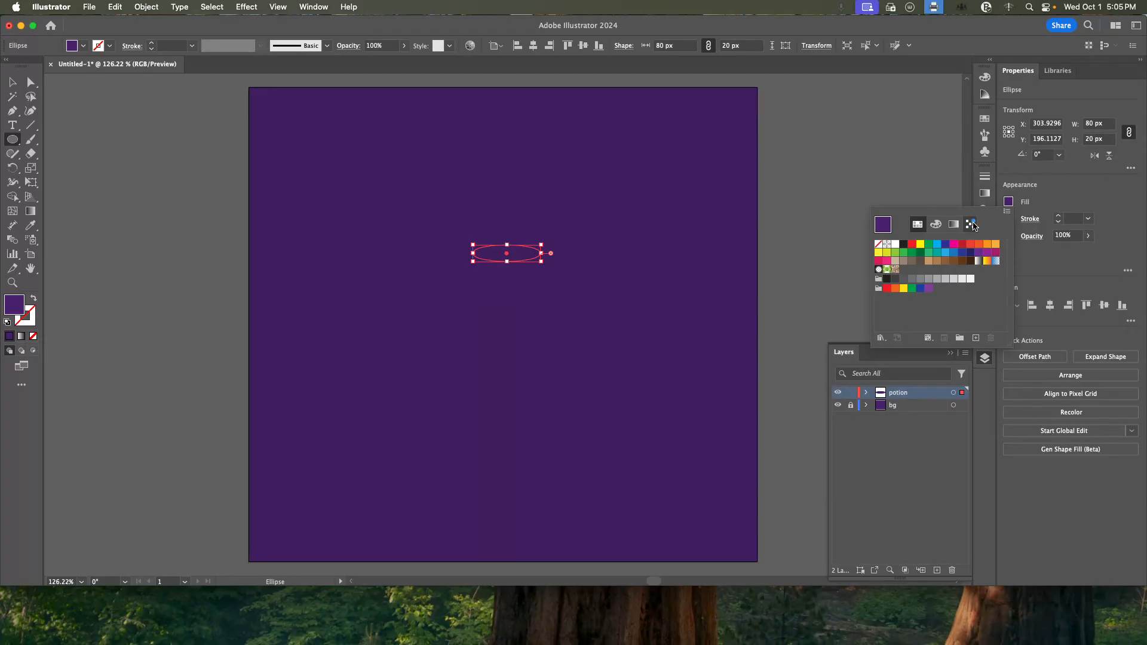
pyautogui.click(946, 253)
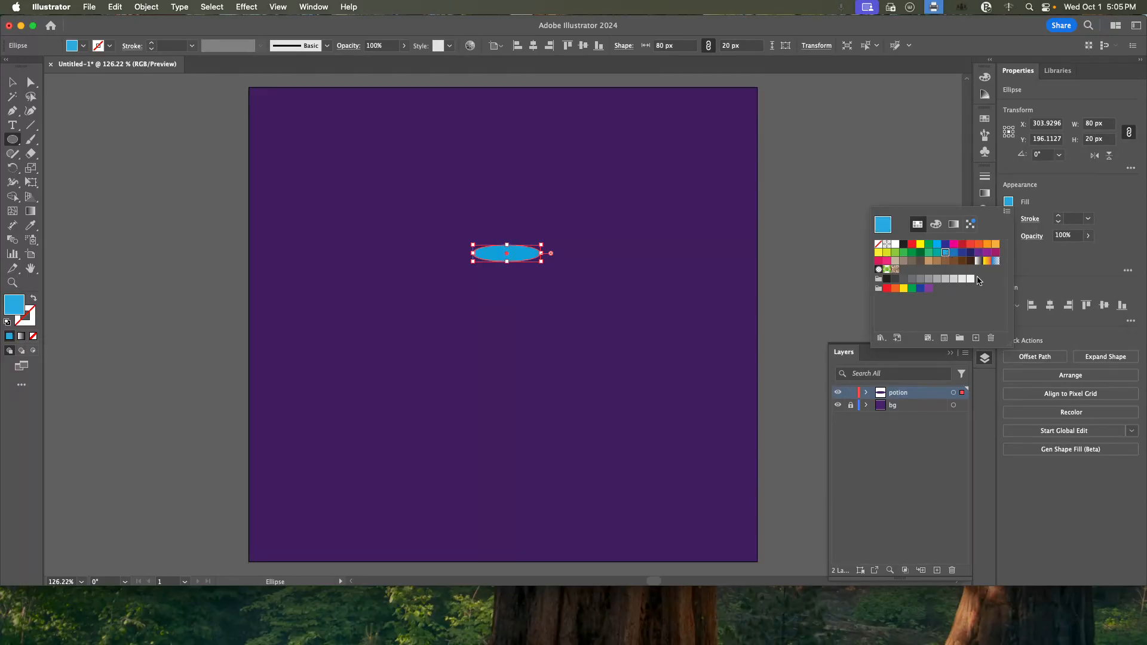
pyautogui.doubleClick(13, 305)
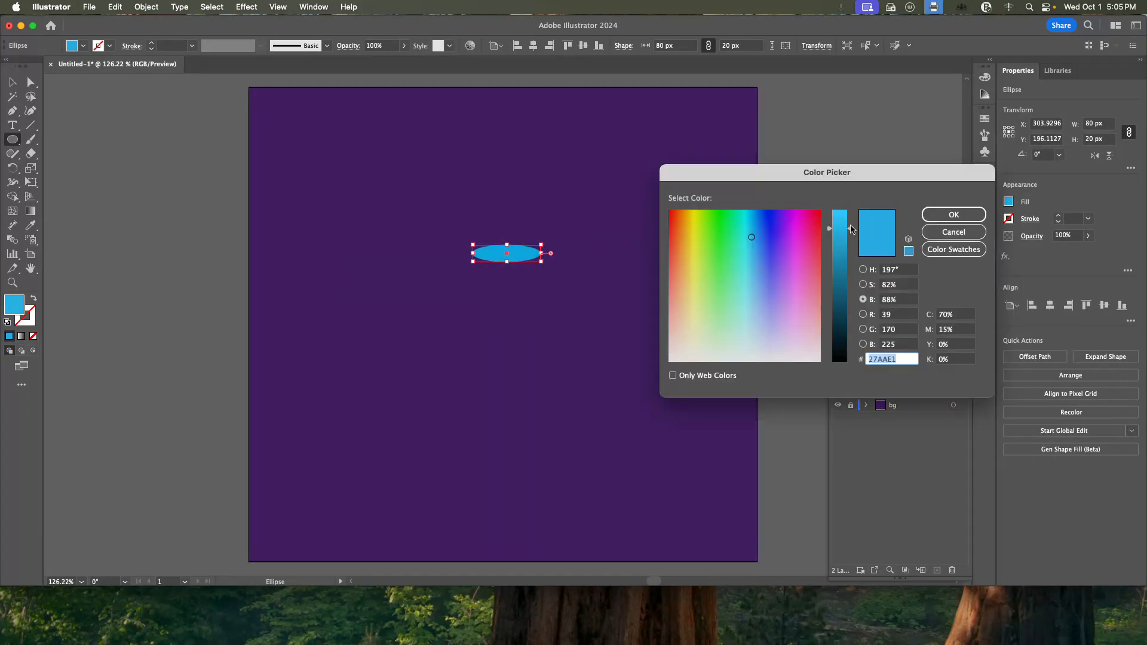
pyautogui.moveTo(852, 228); pyautogui.dragTo(850, 208)
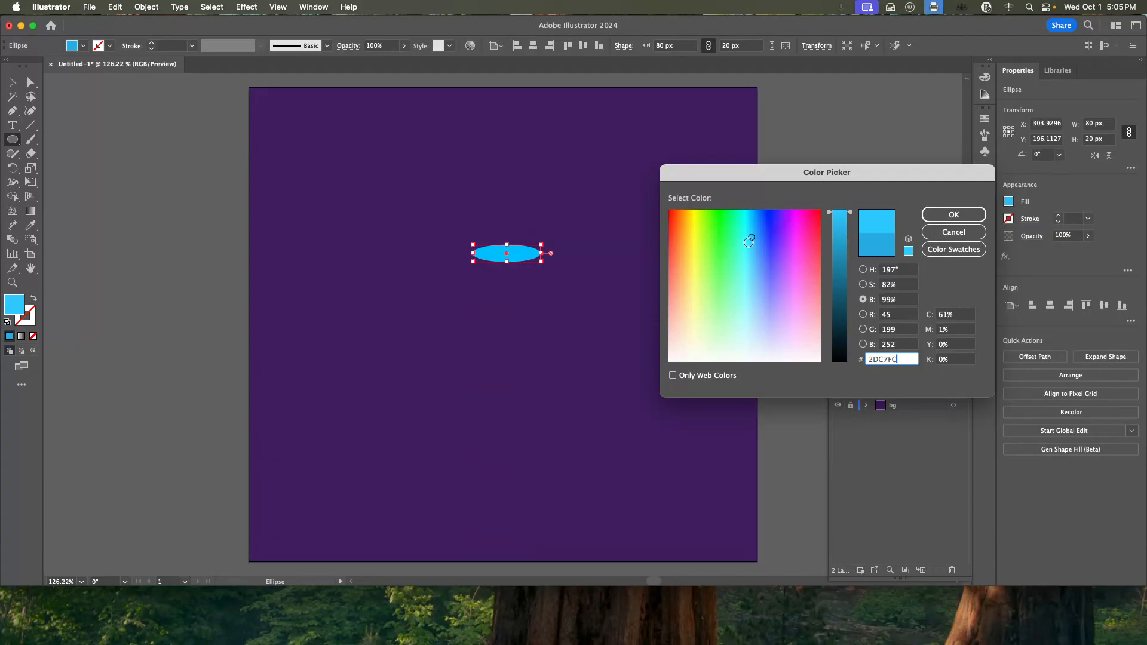
pyautogui.click(863, 270)
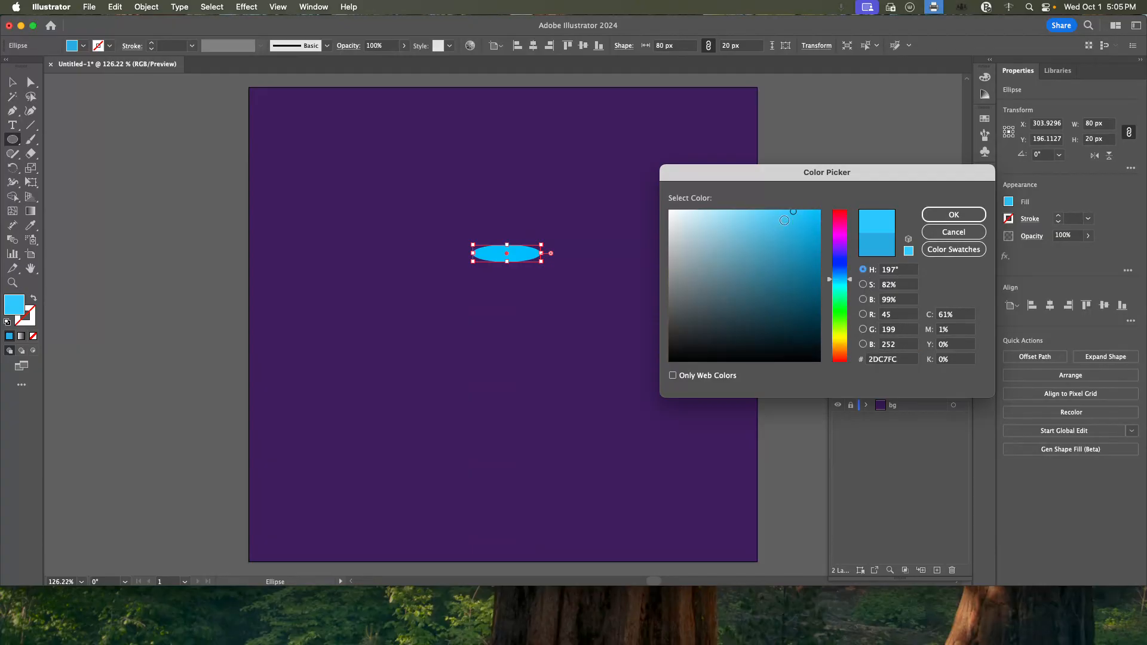
pyautogui.moveTo(768, 212); pyautogui.dragTo(713, 213)
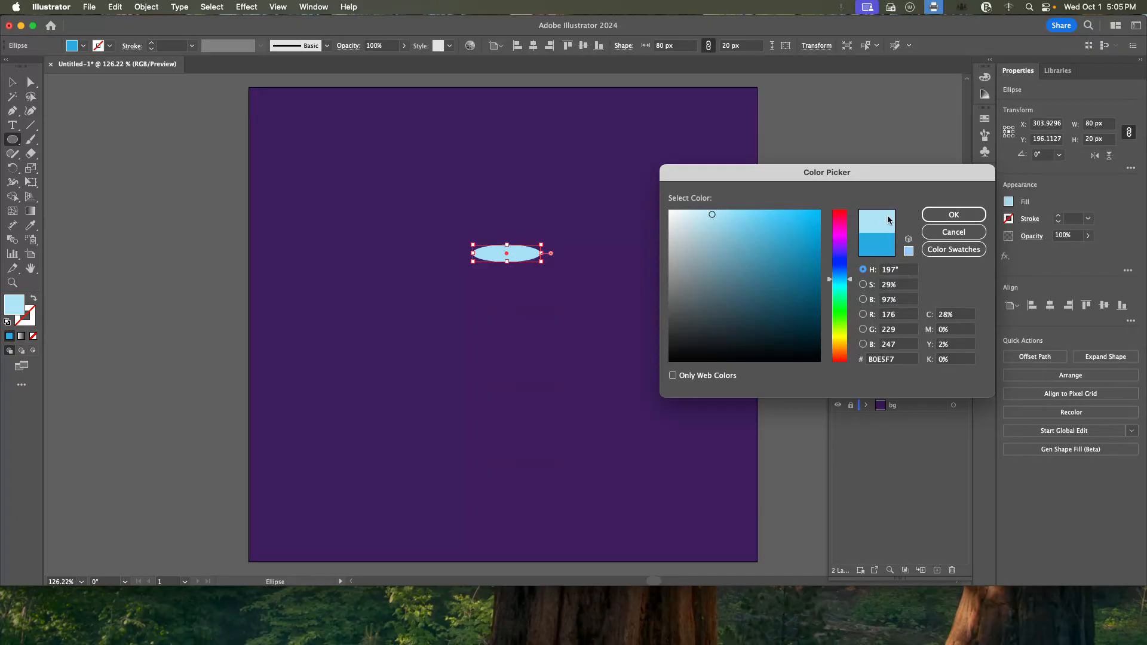
pyautogui.click(899, 359)
pyautogui.click(932, 218)
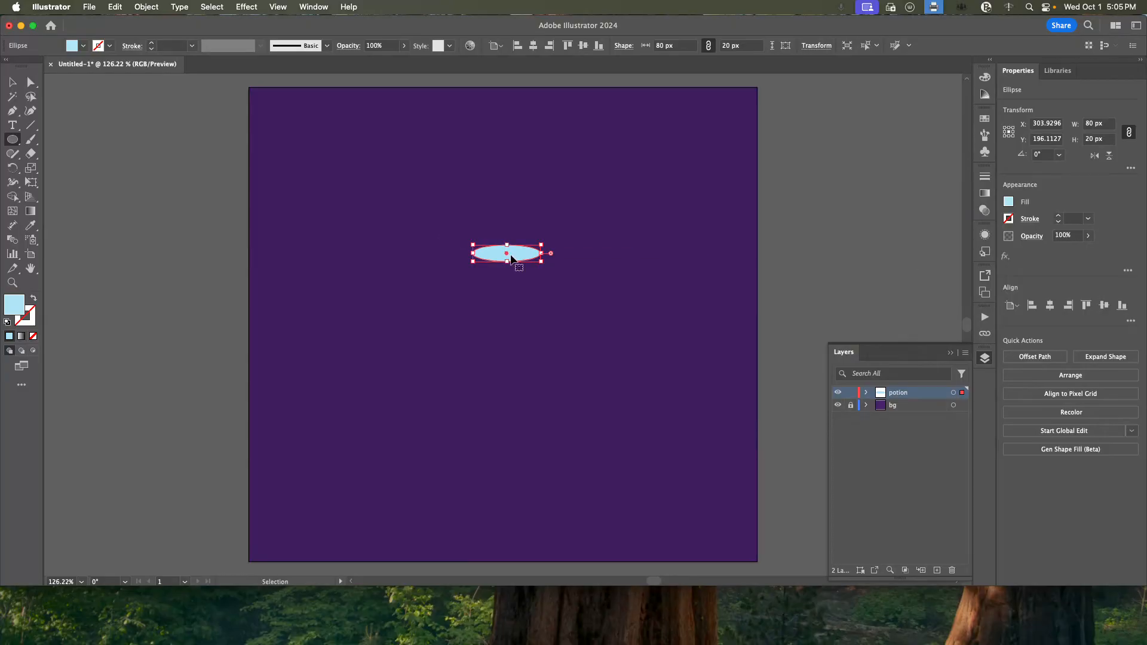
# Create a second, smaller ellipse of 60 x 10 px on the potion layer, just above the first one.
pyautogui.press('super+equal')
pyautogui.press('super+equal')
pyautogui.click(488, 267)
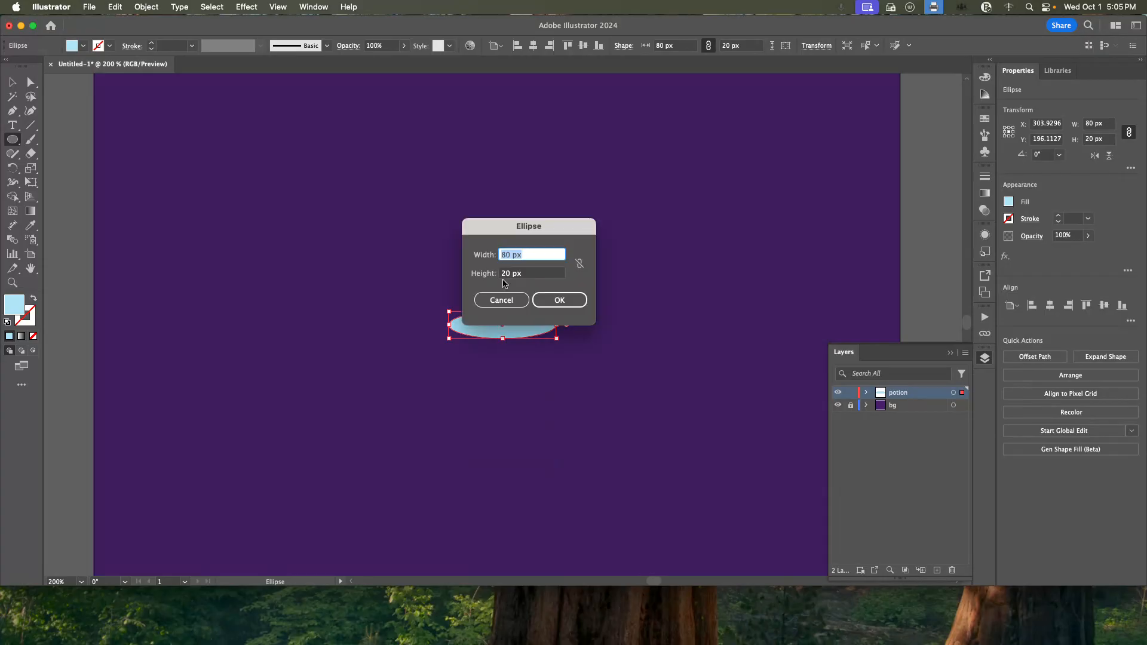
pyautogui.write('60')
pyautogui.press('Tab')
pyautogui.write('10')
pyautogui.press('Tab')
pyautogui.click(552, 304)
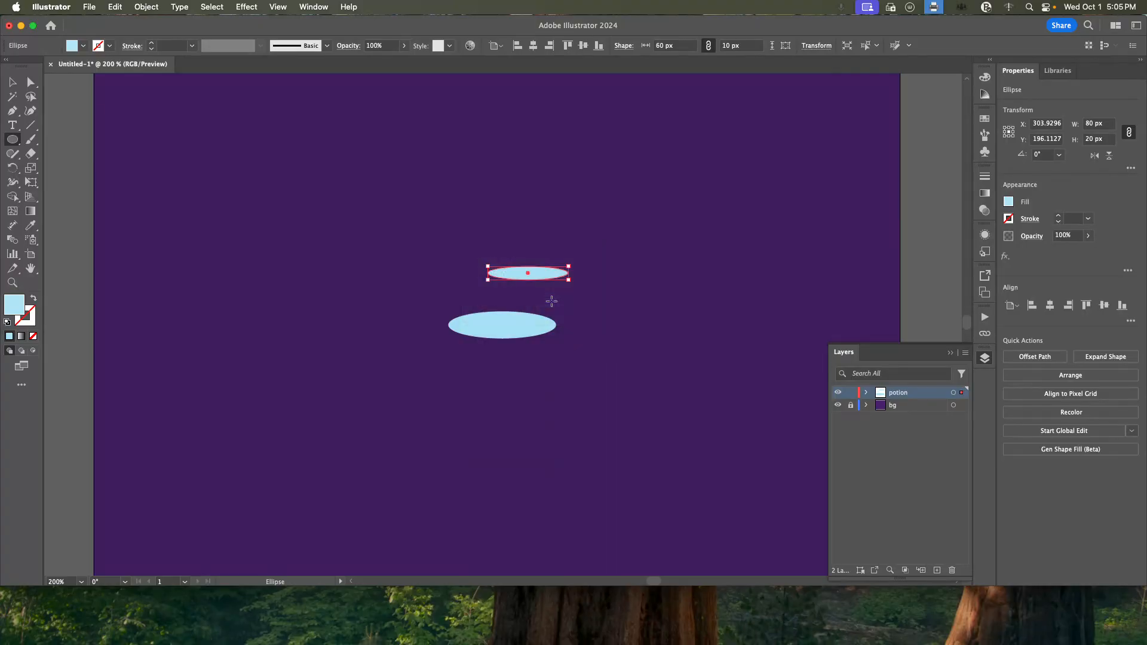
pyautogui.click(1009, 202)
pyautogui.press('Escape')
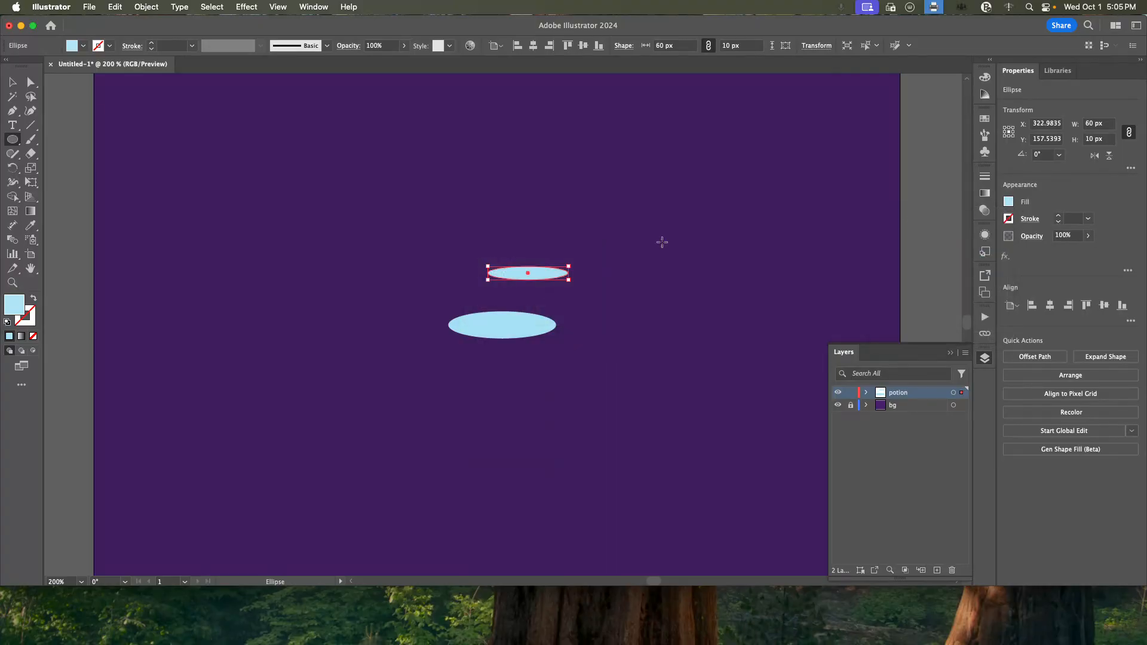
# Fill the 60 x 10 px ellipse with a brighter blue, #48CAED.
pyautogui.doubleClick(23, 314)
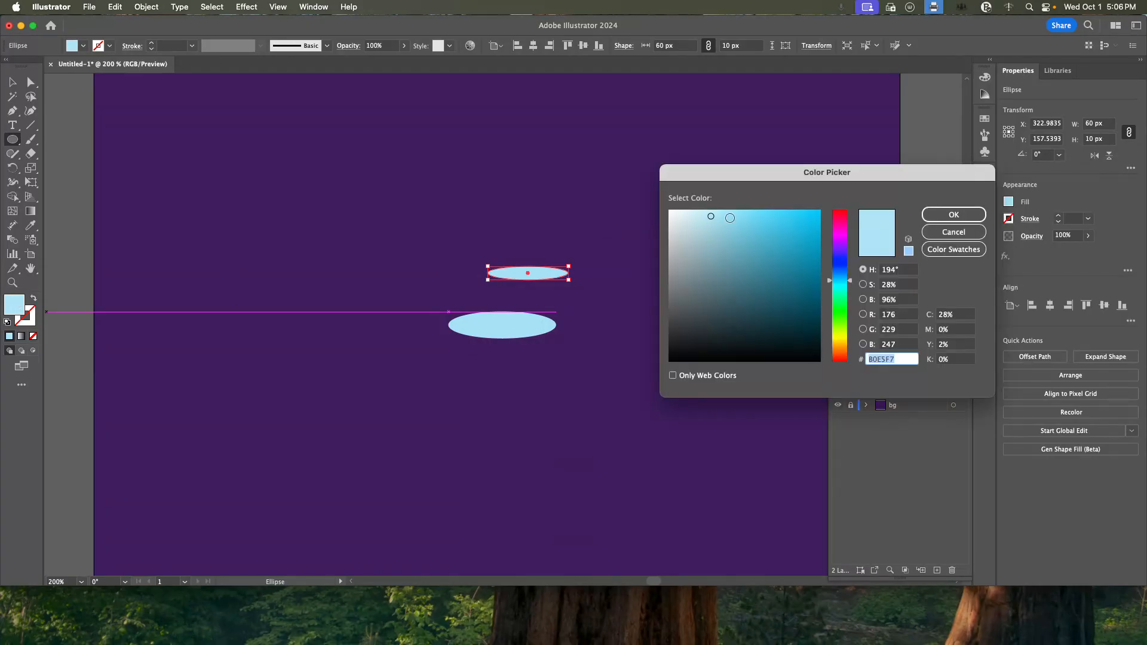
pyautogui.click(864, 300)
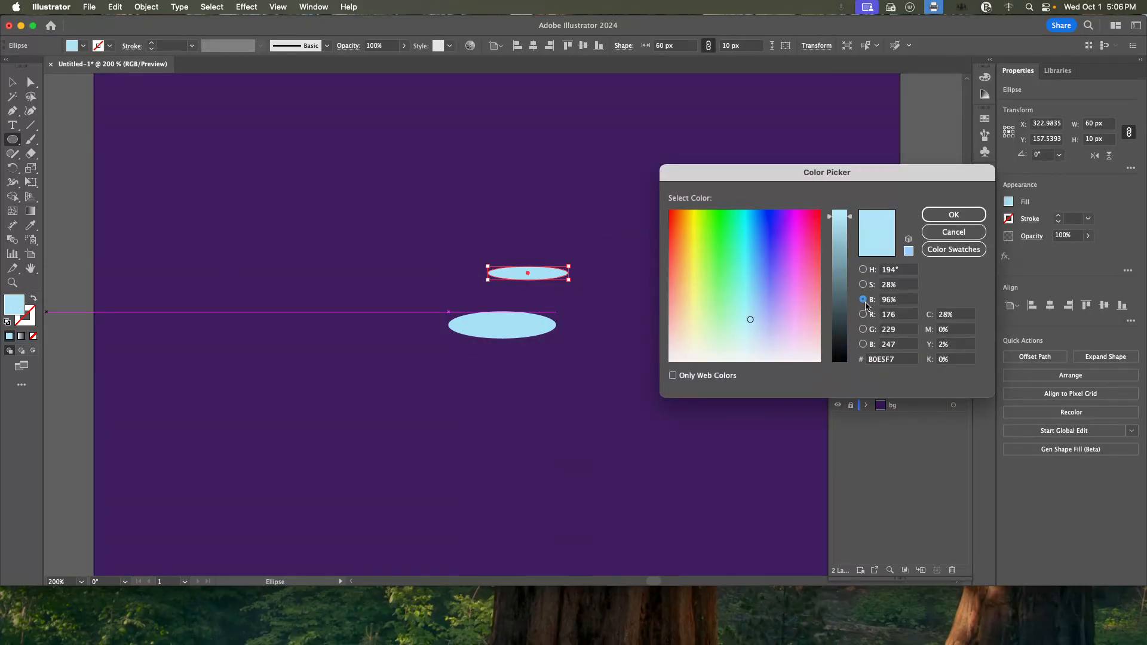
pyautogui.click(862, 270)
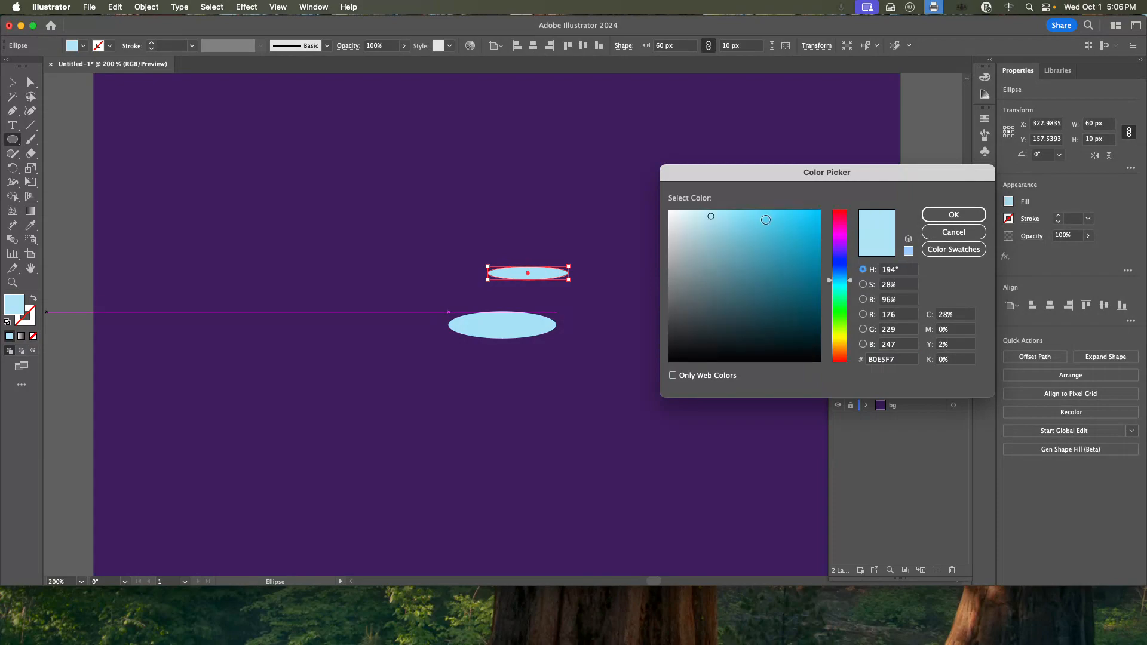
pyautogui.click(764, 219)
pyautogui.click(776, 219)
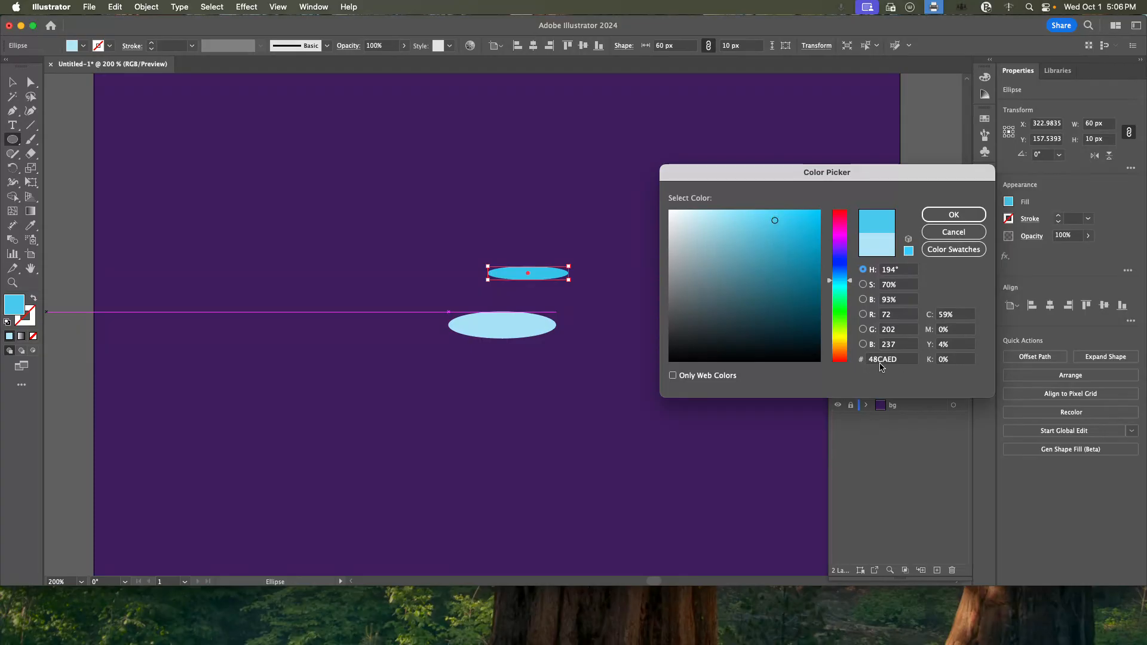
pyautogui.click(950, 215)
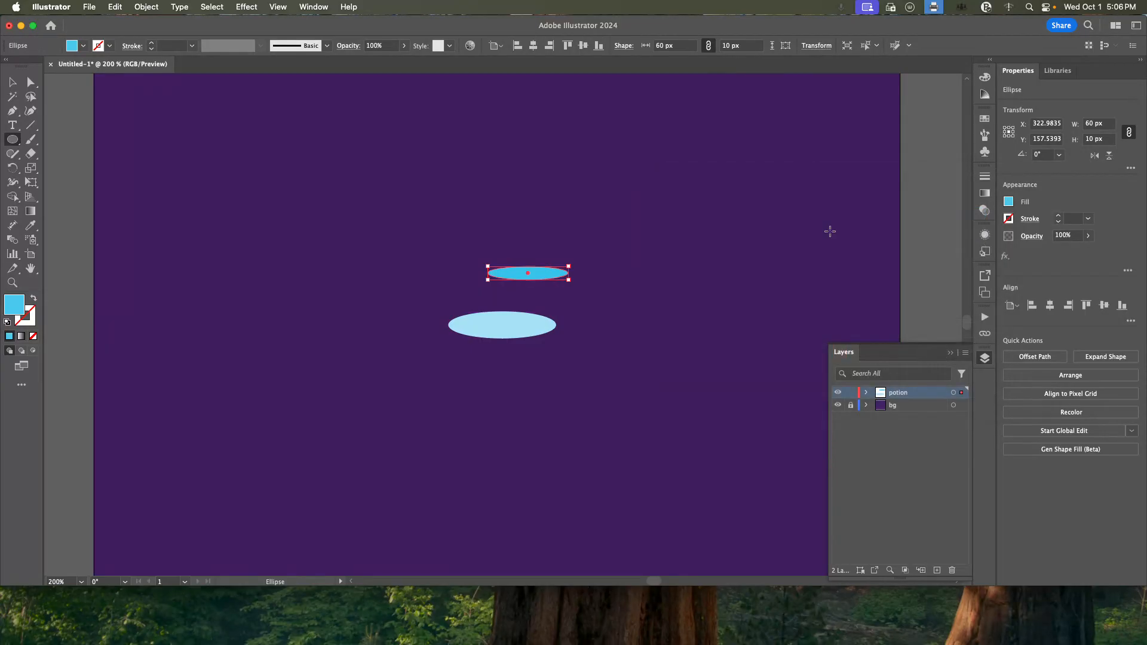
# Move the small ellipse inside the larger one and align both ellipses on their horizontal and vertical centers.
pyautogui.moveTo(552, 275); pyautogui.dragTo(529, 322)
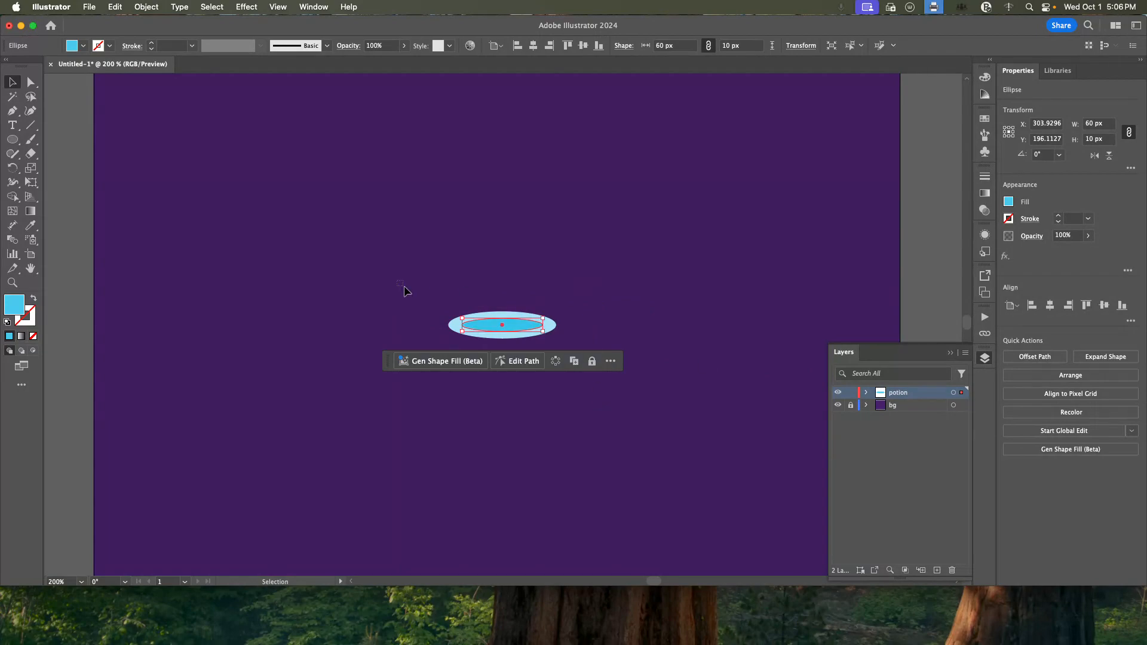
pyautogui.moveTo(401, 290); pyautogui.dragTo(619, 383)
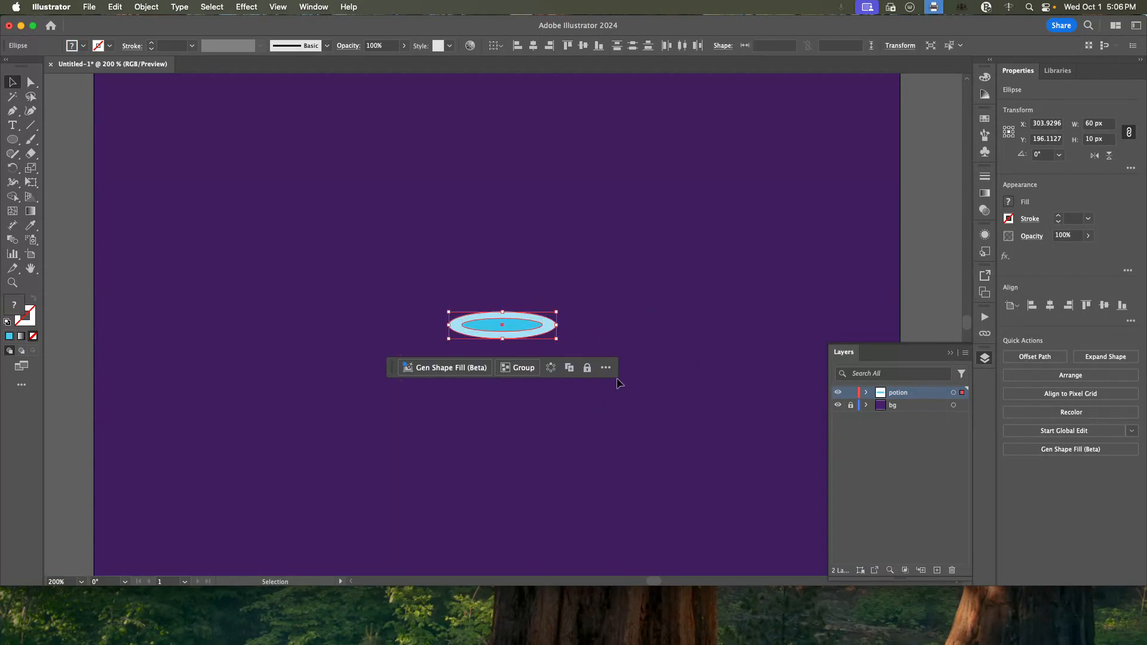
pyautogui.click(1050, 305)
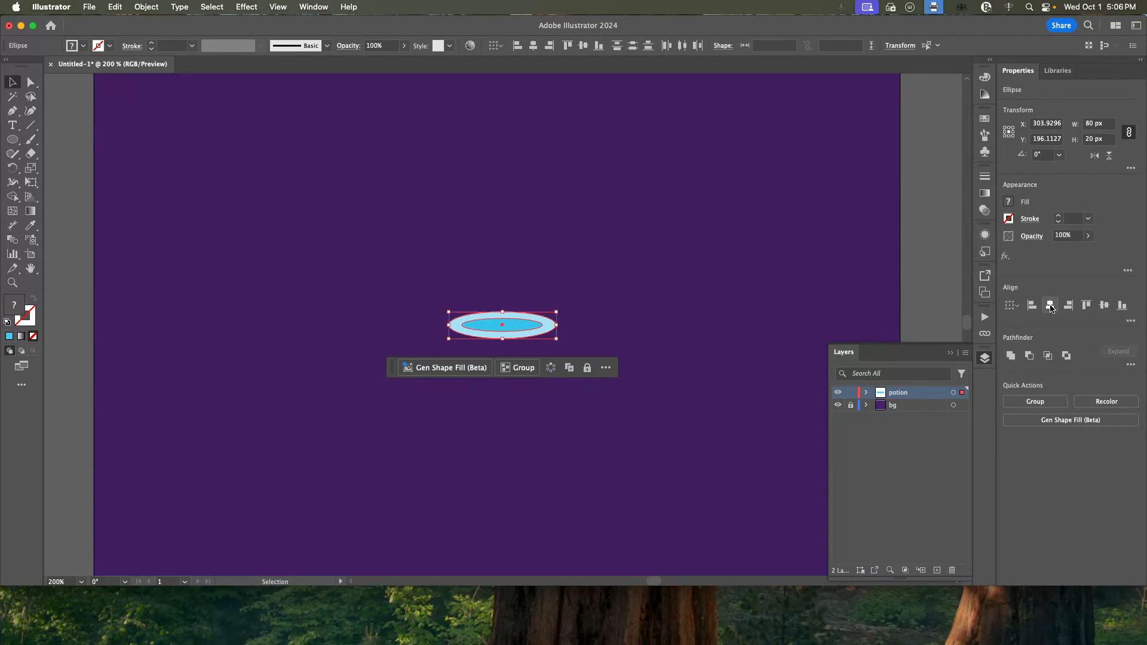
pyautogui.click(1103, 305)
# Align both ellipses to the artboard's vertical center.
pyautogui.scroll(-2, 587, 338)
pyautogui.scroll(-3, 586, 337)
pyautogui.scroll(3, 587, 337)
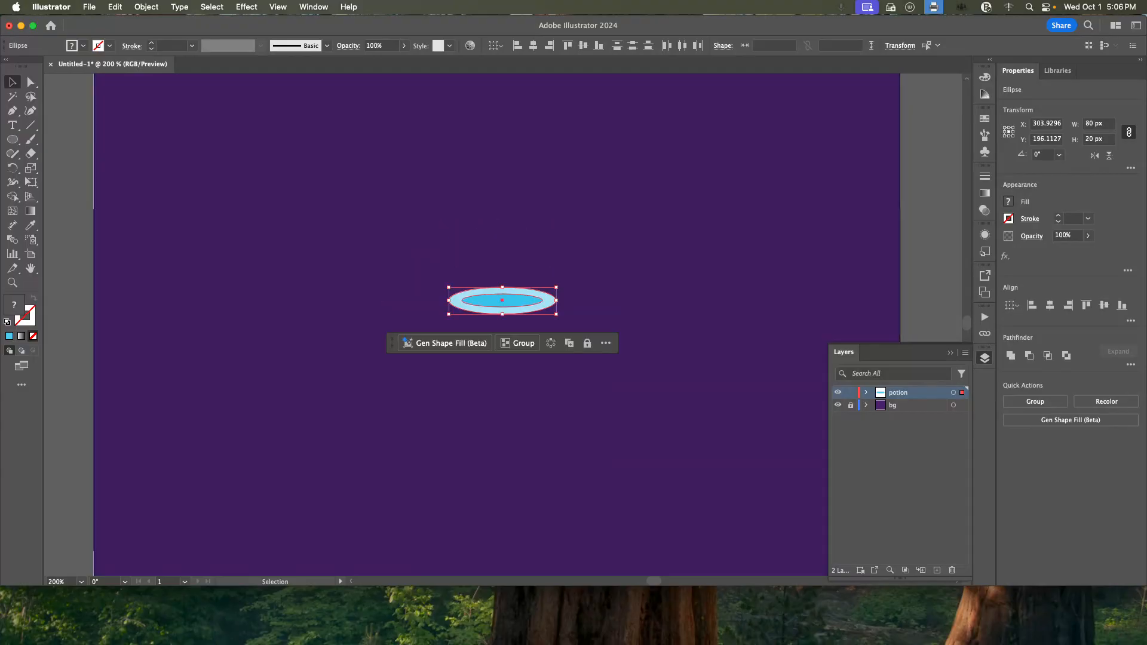
pyautogui.click(1130, 364)
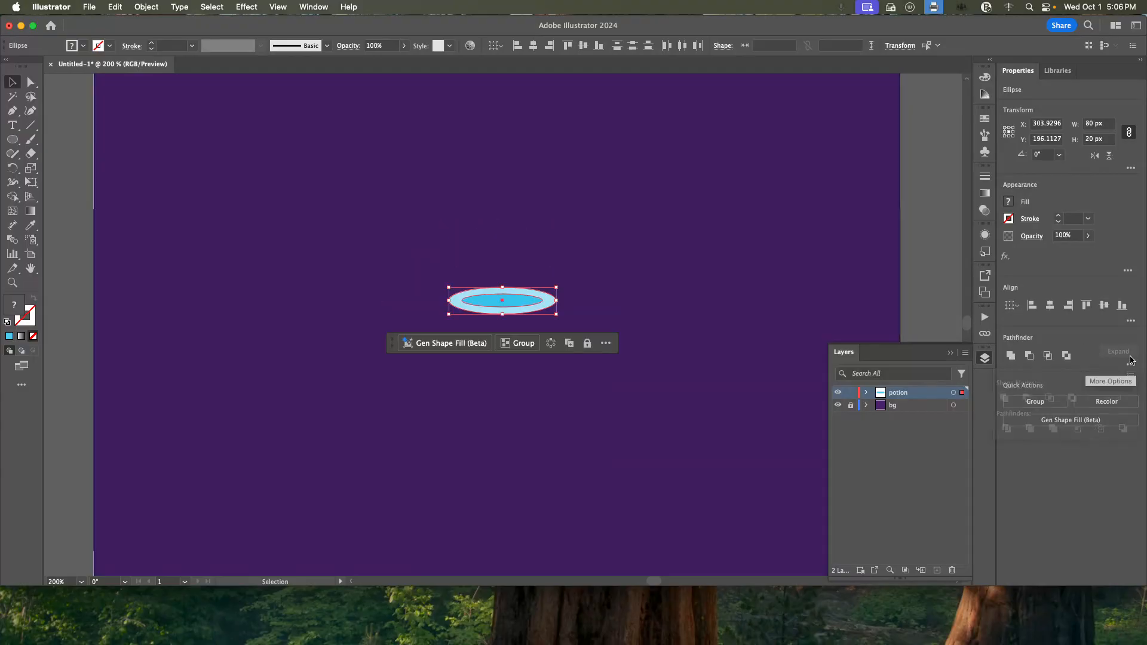
pyautogui.click(1130, 321)
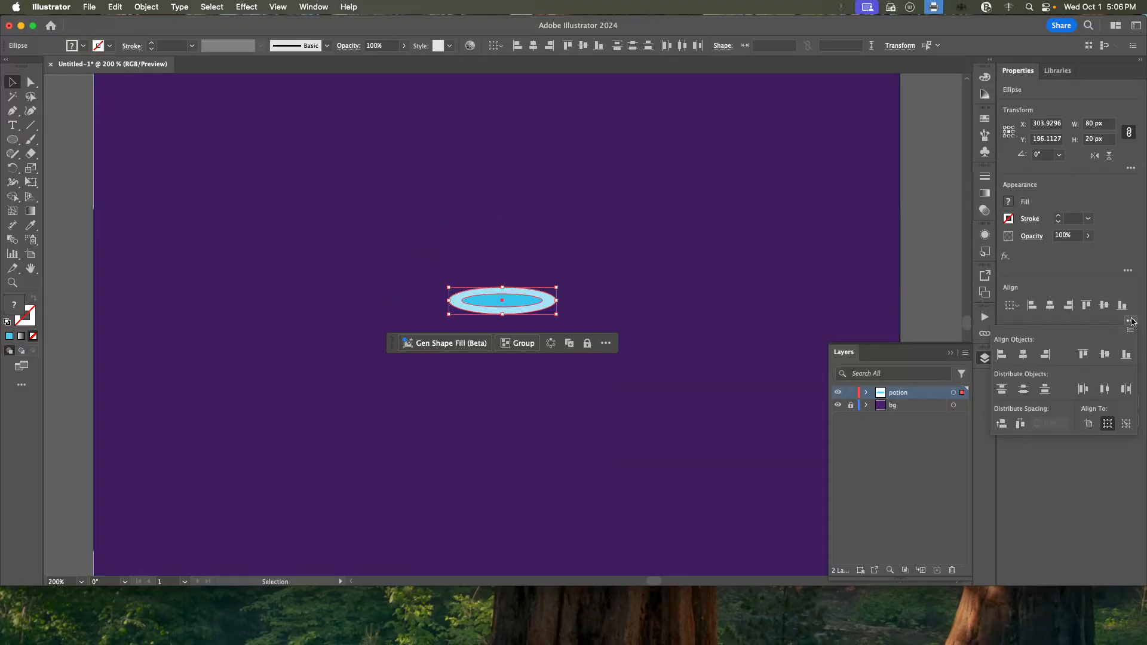
pyautogui.click(1095, 423)
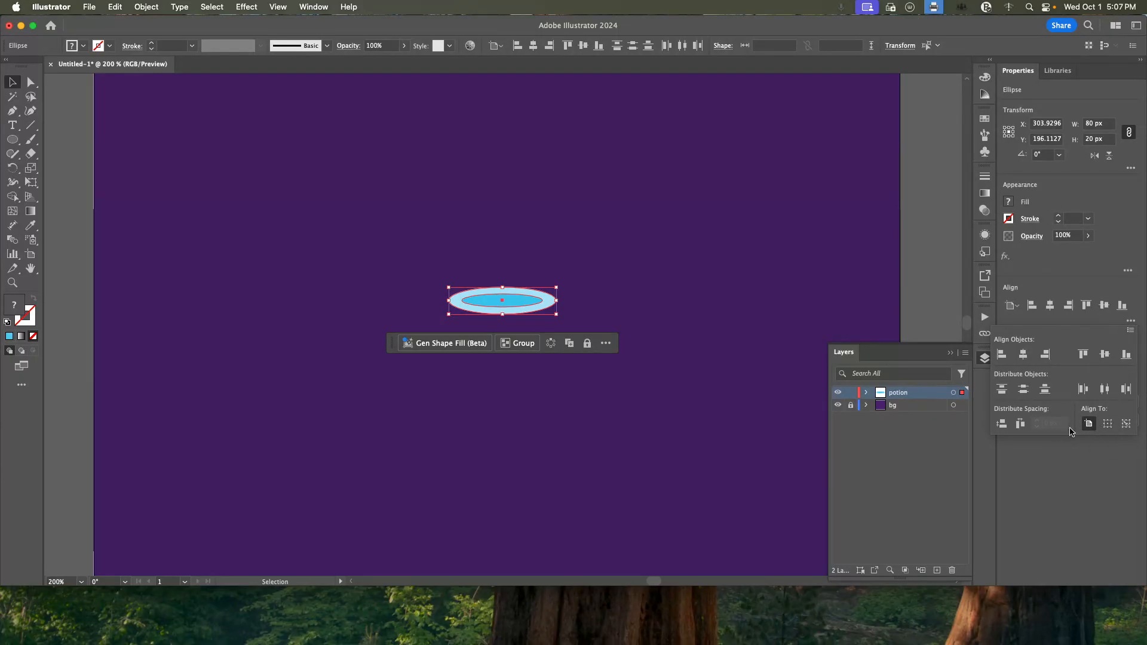
pyautogui.click(1104, 305)
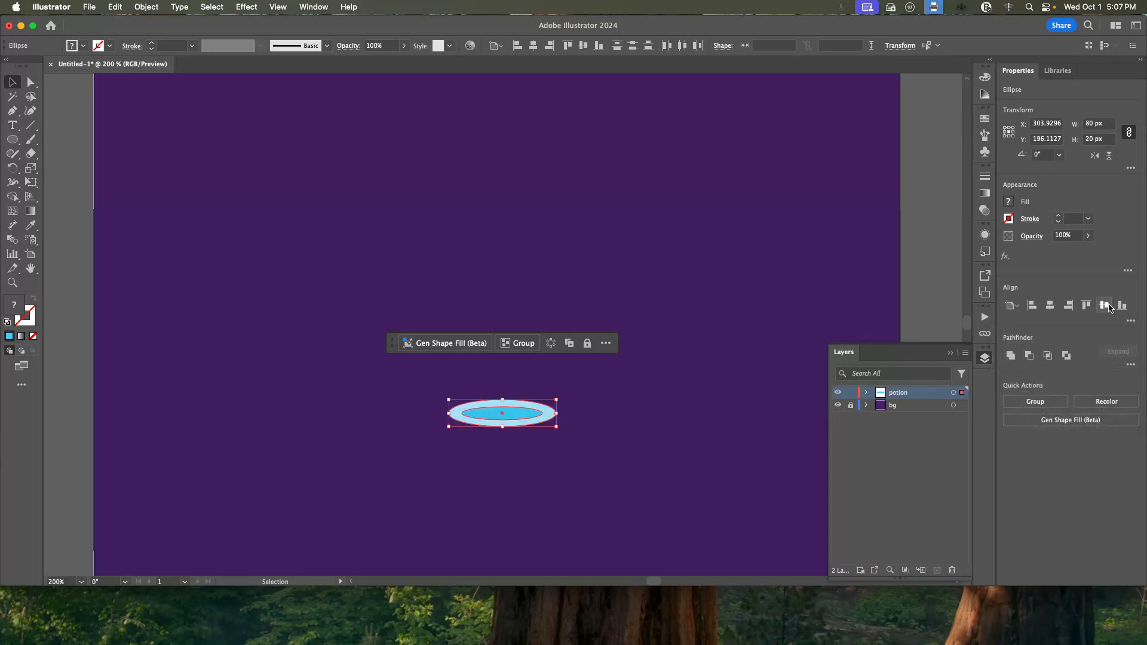
# Create a 60 x 75 px rectangle on the potion layer, just below the ellipses.
pyautogui.scroll(-5, 695, 377)
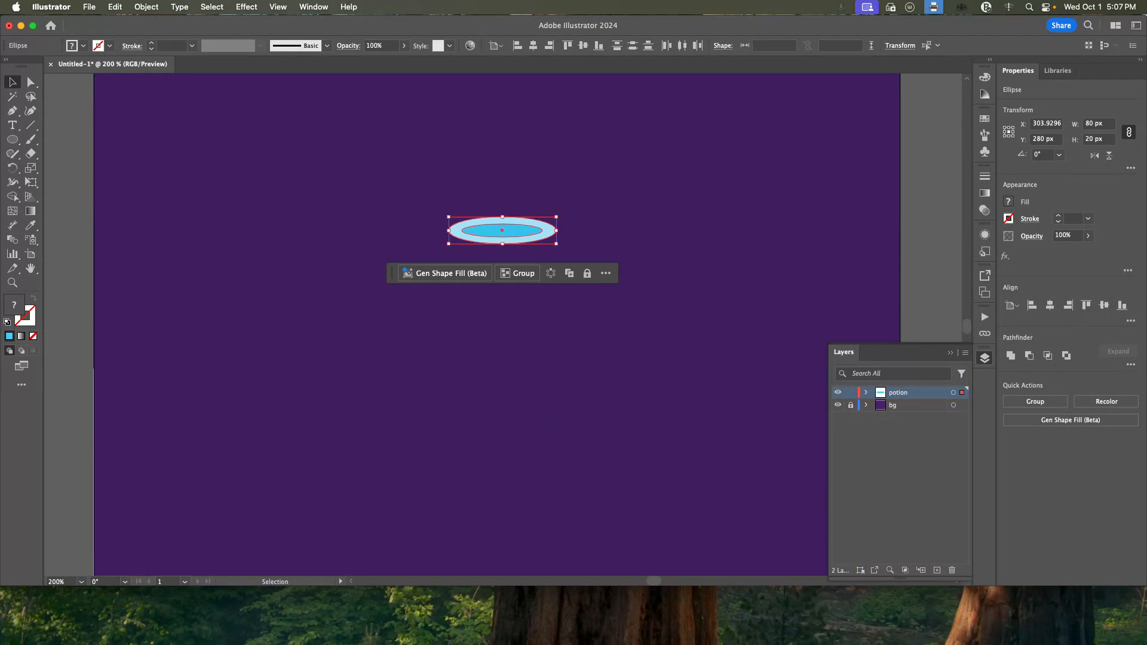
pyautogui.moveTo(11, 139); pyautogui.dragTo(40, 139)
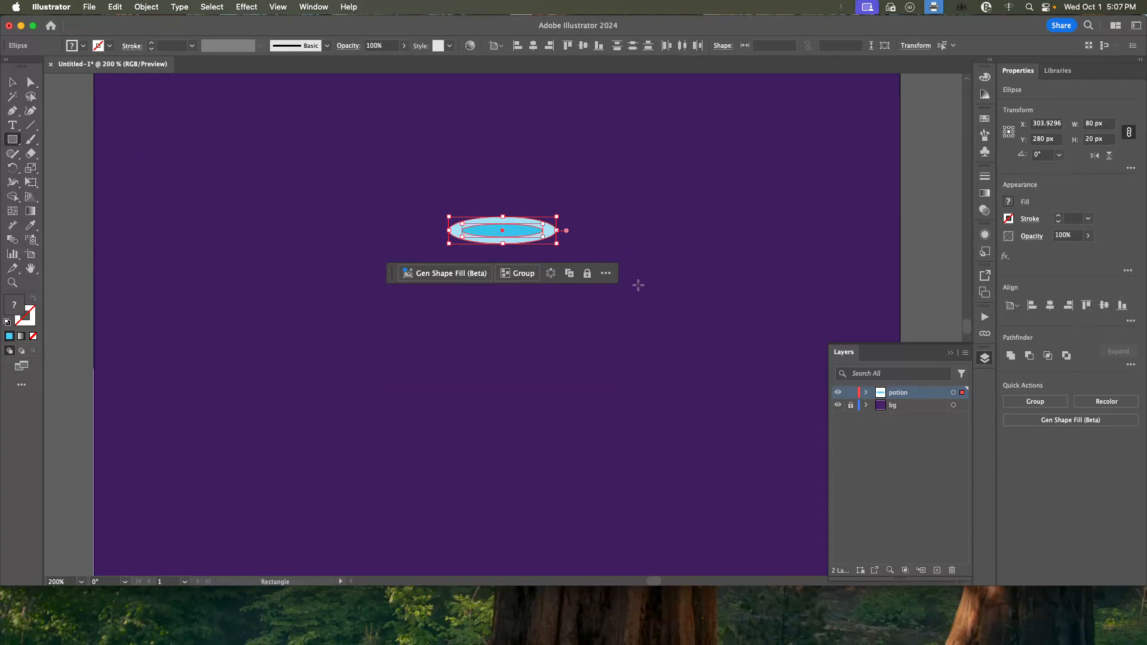
pyautogui.click(489, 317)
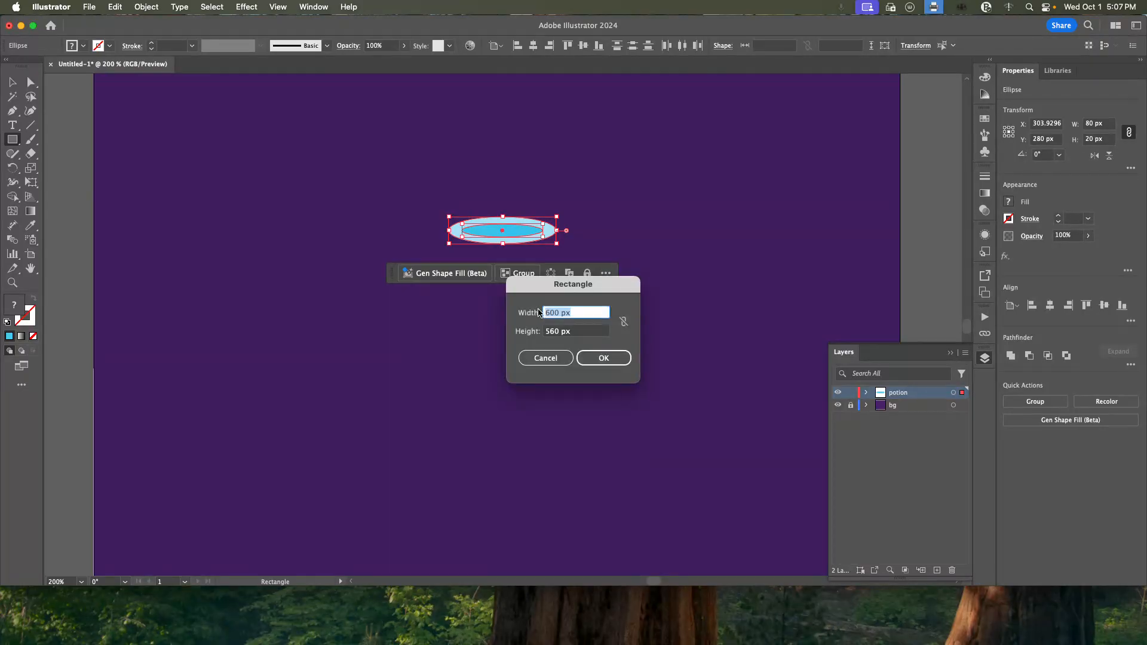
pyautogui.write('60')
pyautogui.press('Tab')
pyautogui.write('75')
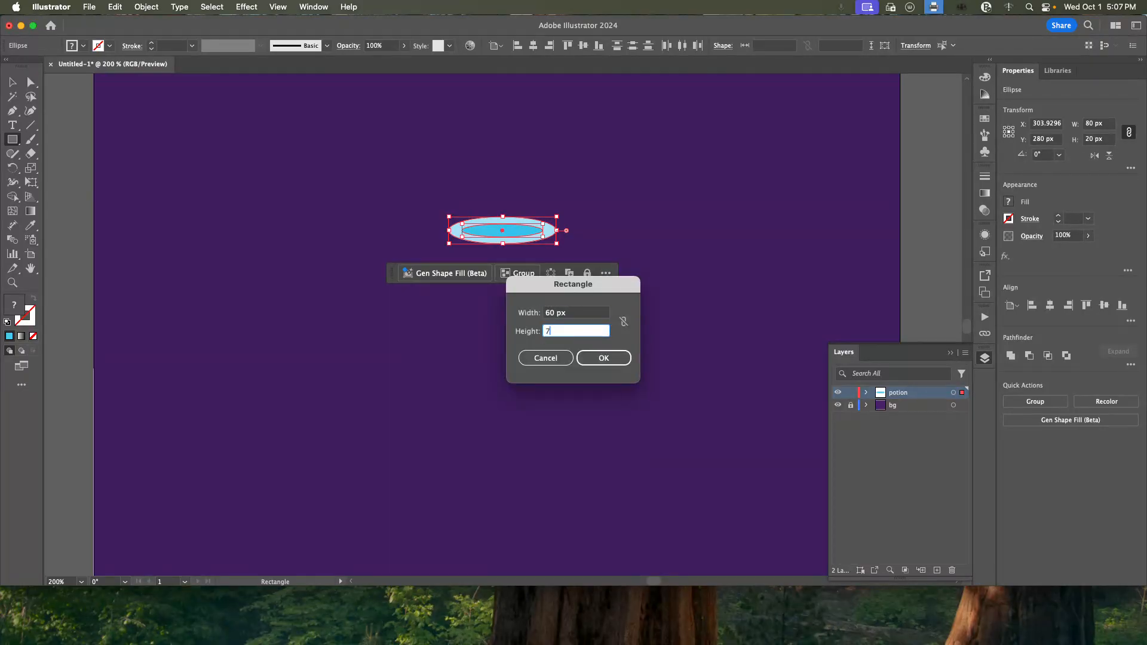
pyautogui.press('Tab')
pyautogui.click(604, 357)
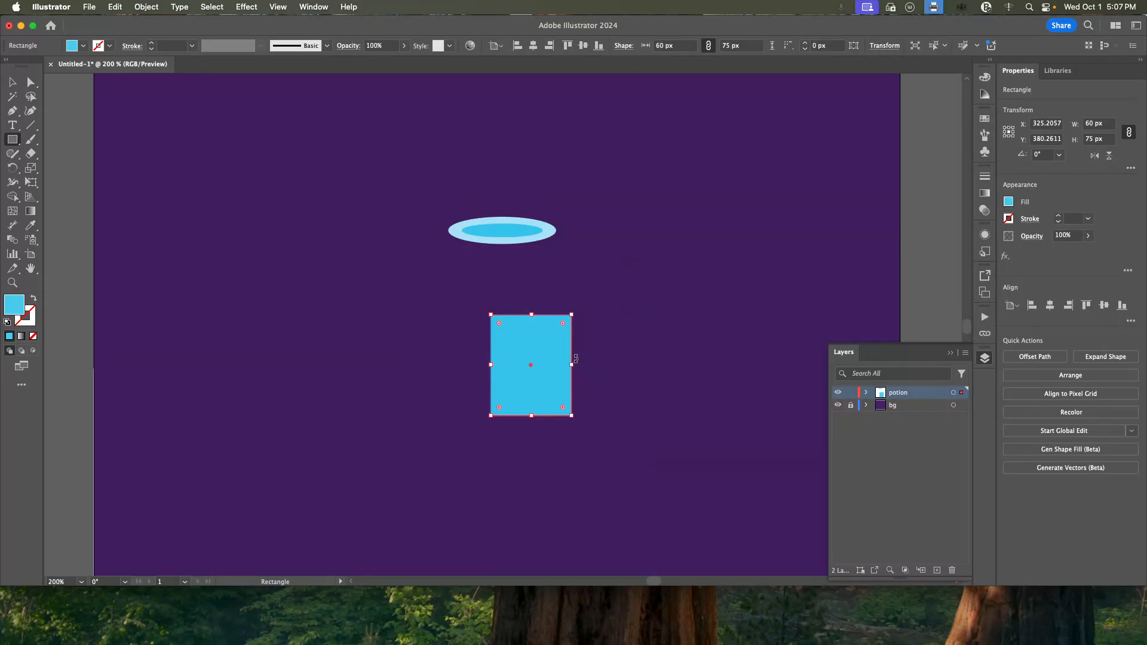
# Copy the outer ellipse's pale blue fill onto the rectangle and move it up under the inner ellipse, overlapping its lower edge.
pyautogui.click(32, 227)
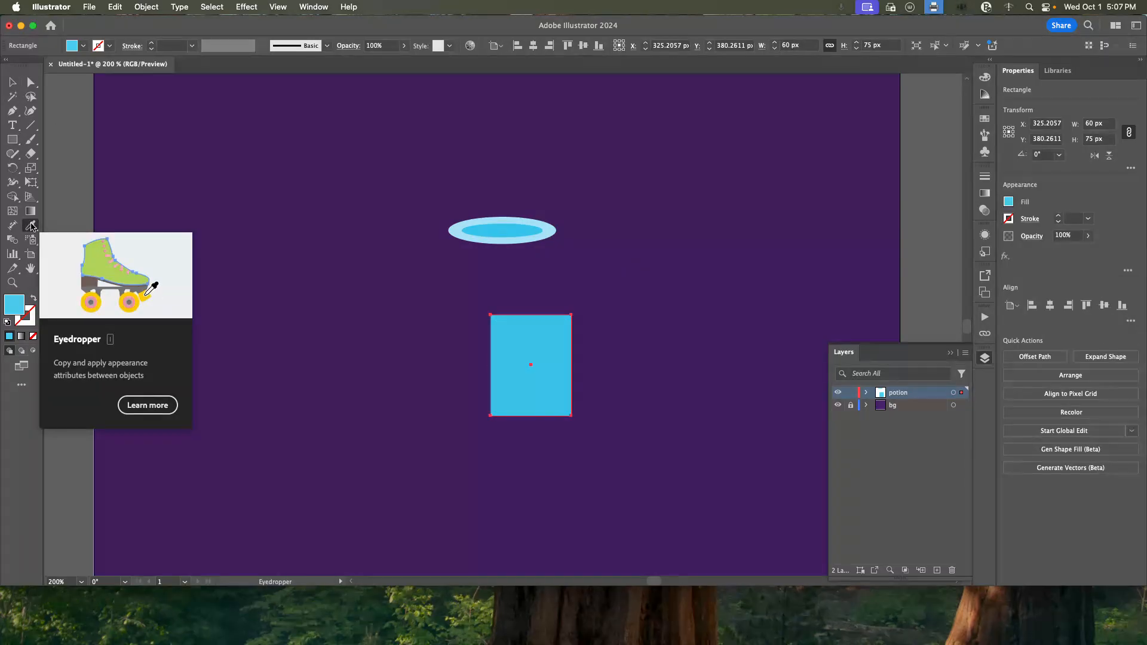
pyautogui.click(460, 227)
pyautogui.press('v')
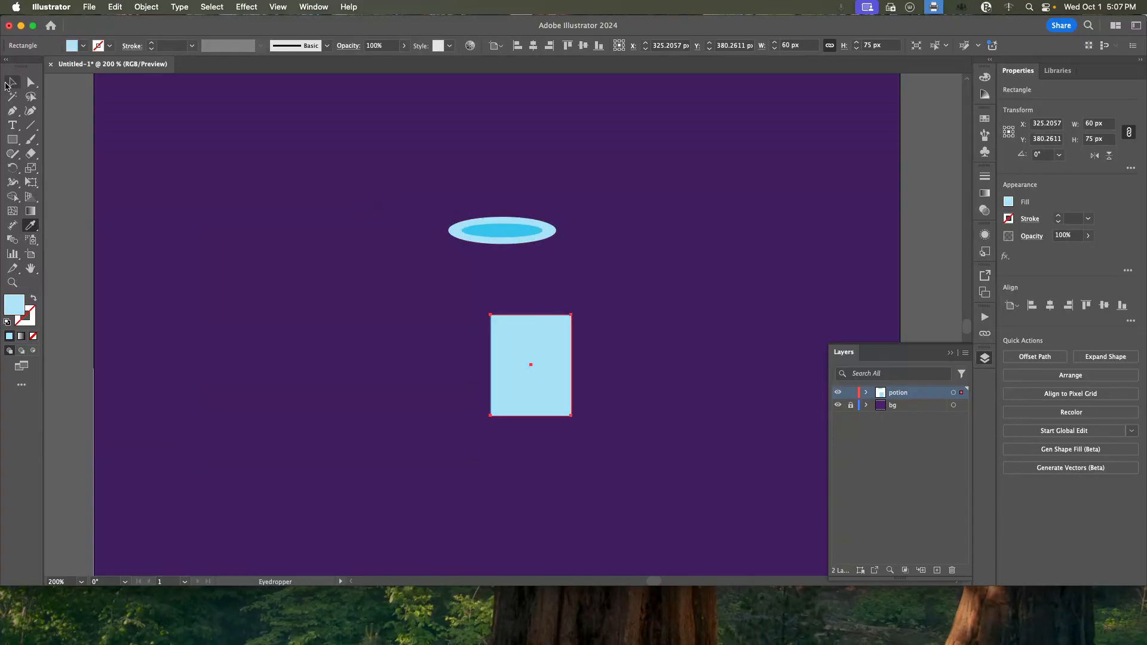
pyautogui.moveTo(534, 381); pyautogui.dragTo(505, 298)
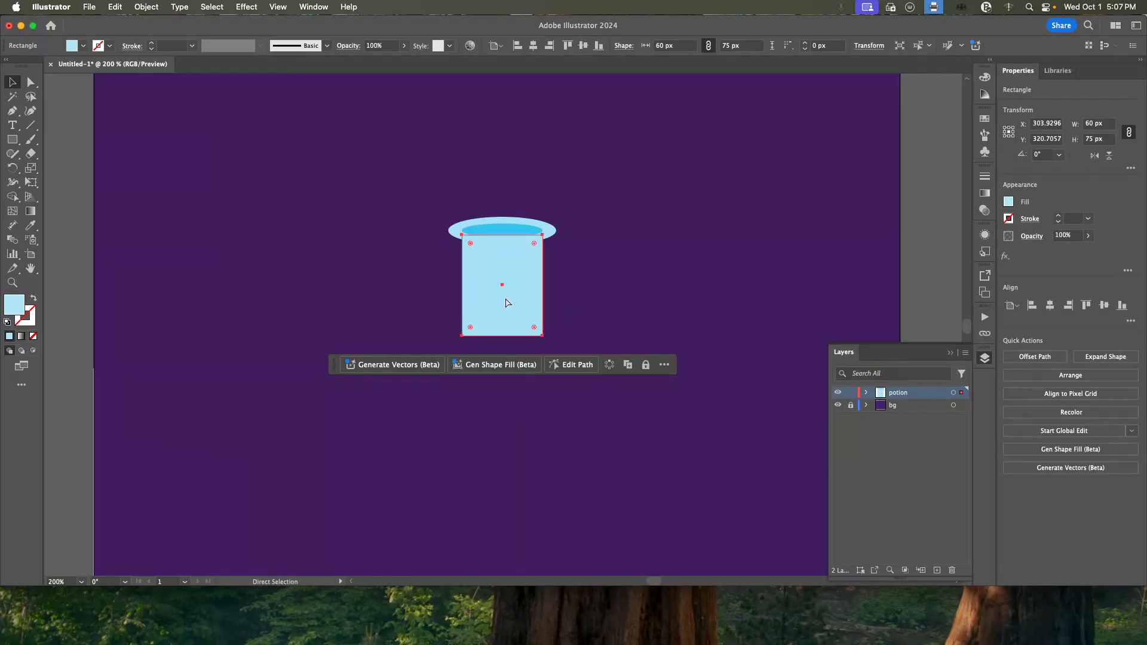
pyautogui.press('super+equal')
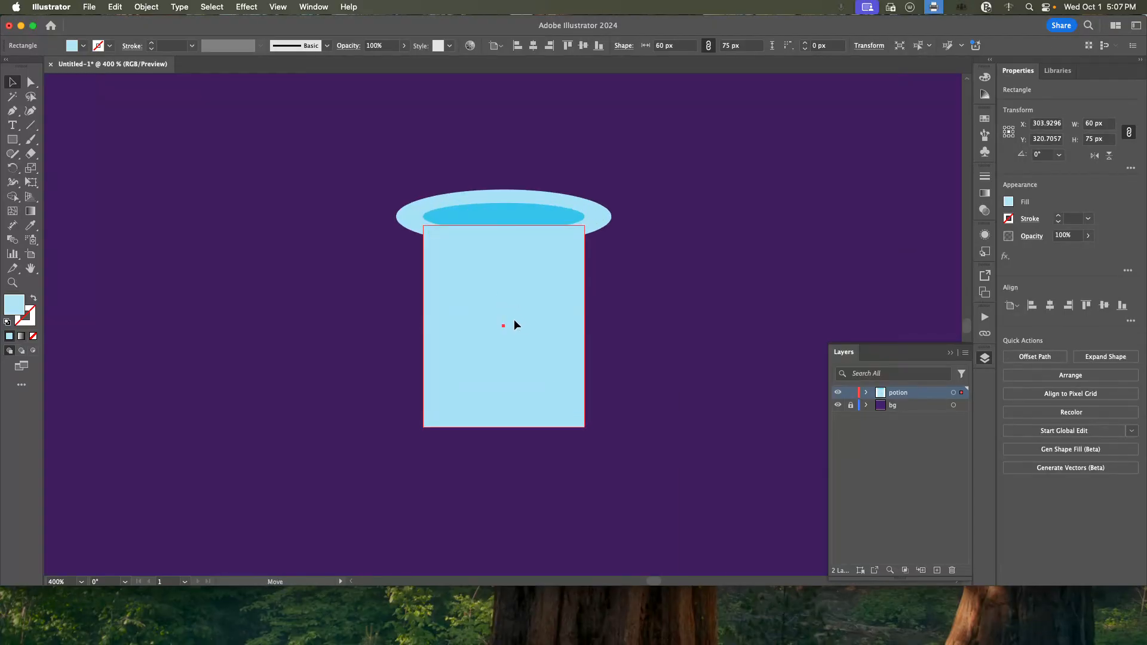
# Try centering the rectangle horizontally on the artboard and move it back into line with the ellipses.
pyautogui.click(1050, 305)
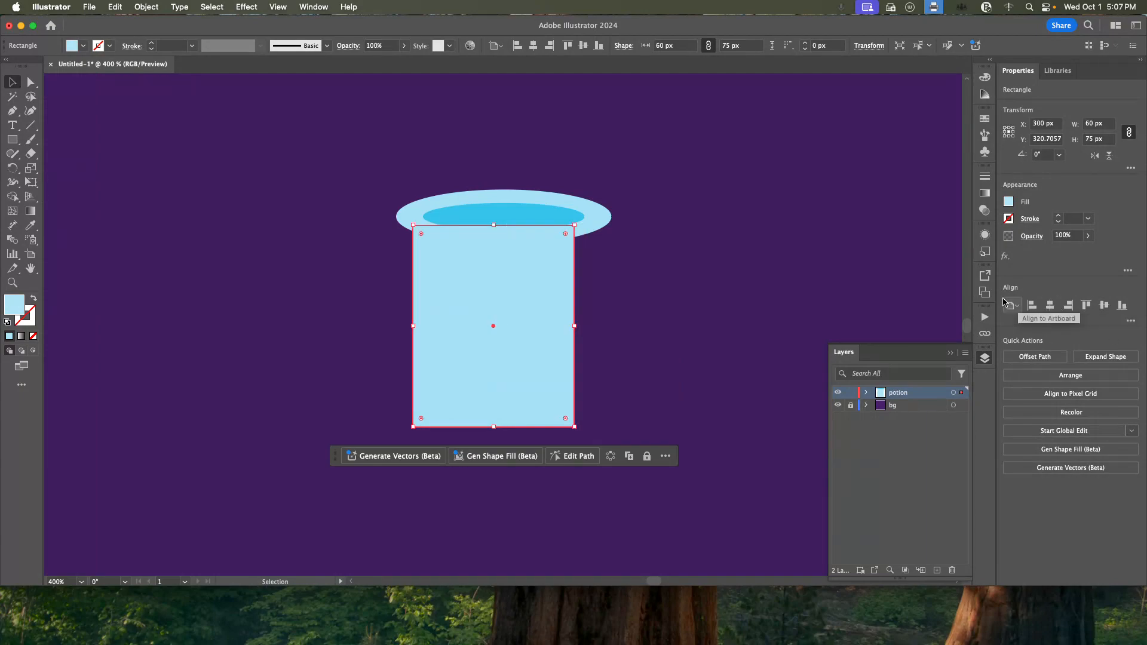
pyautogui.click(561, 216)
pyautogui.keyDown('shift'); pyautogui.click(562, 216); pyautogui.keyUp('shift')
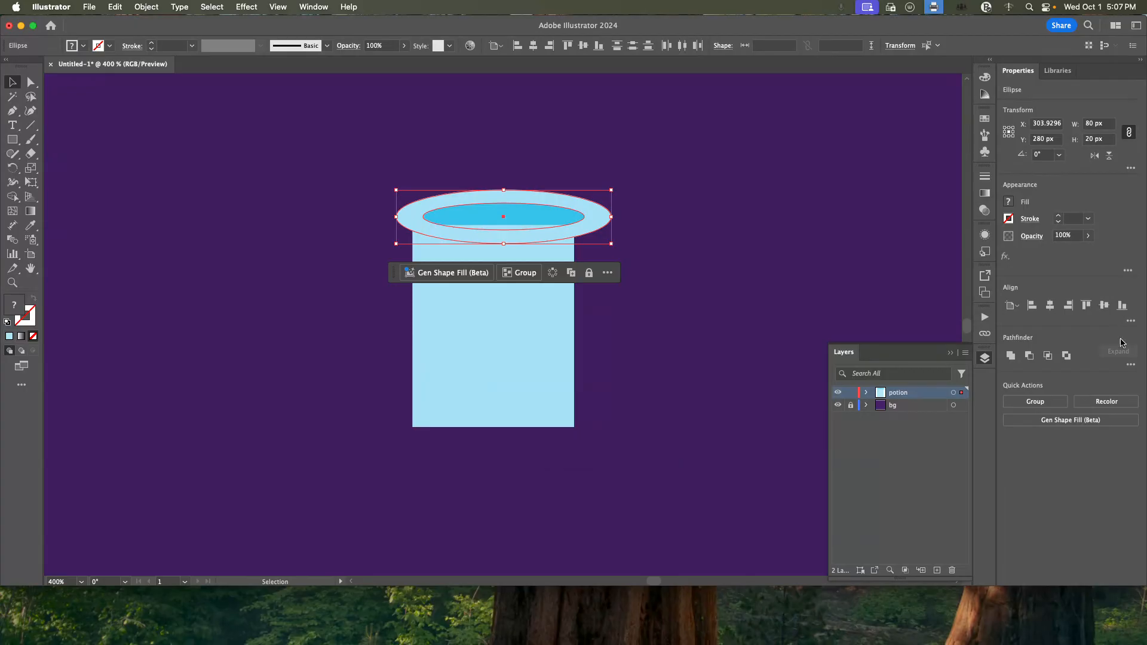
pyautogui.click(1129, 322)
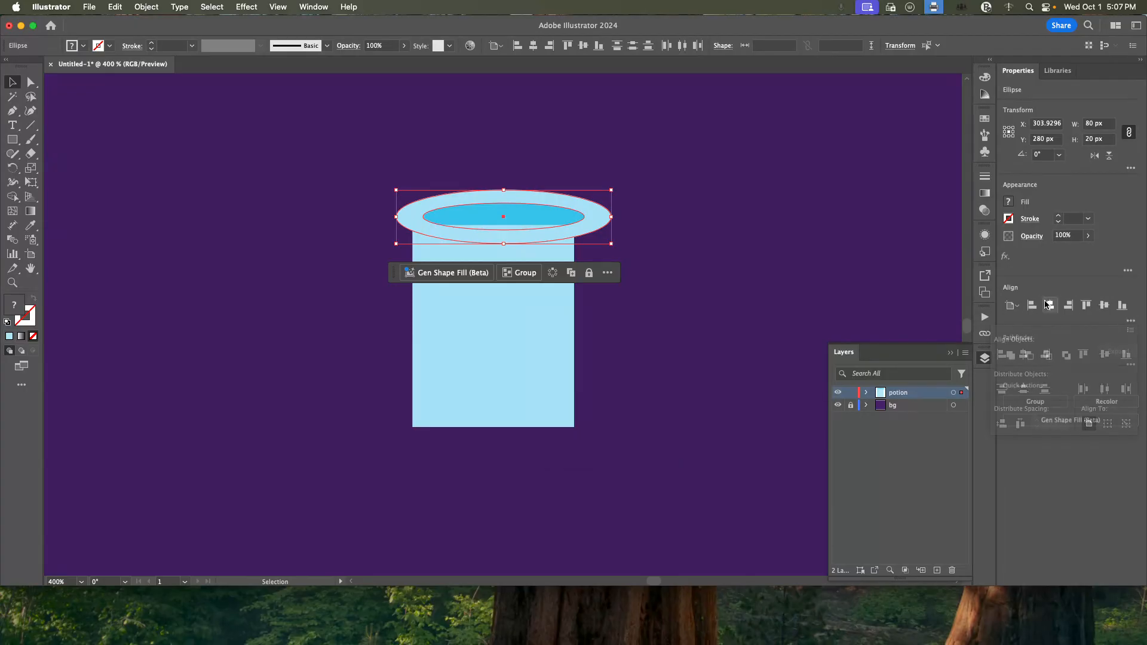
pyautogui.click(486, 351)
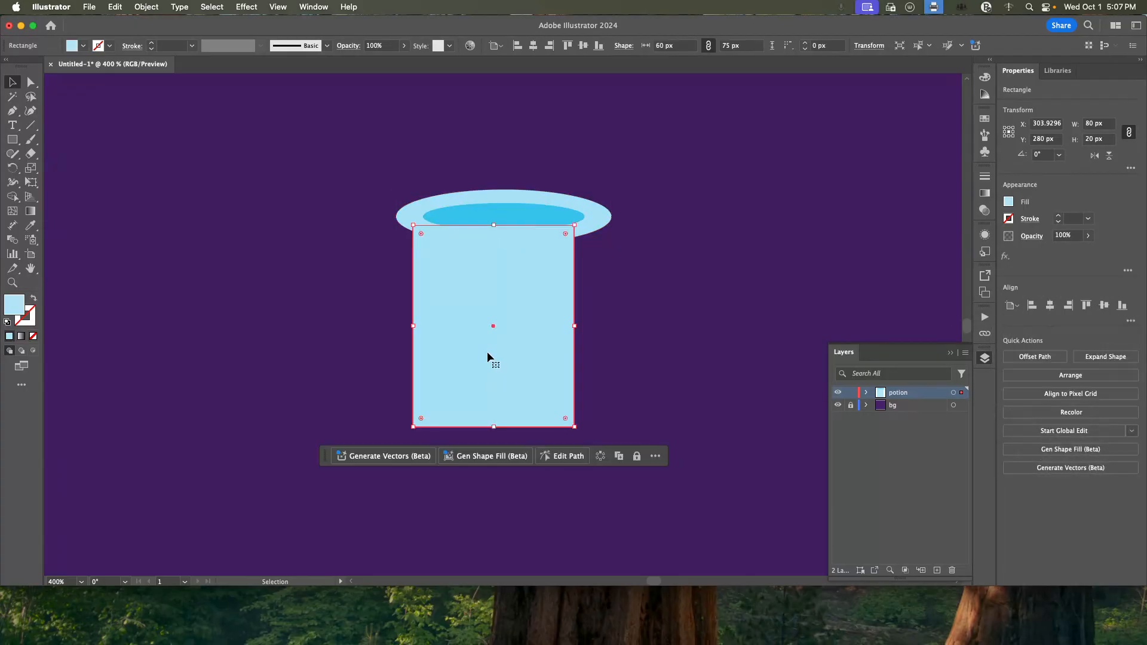
pyautogui.click(1129, 321)
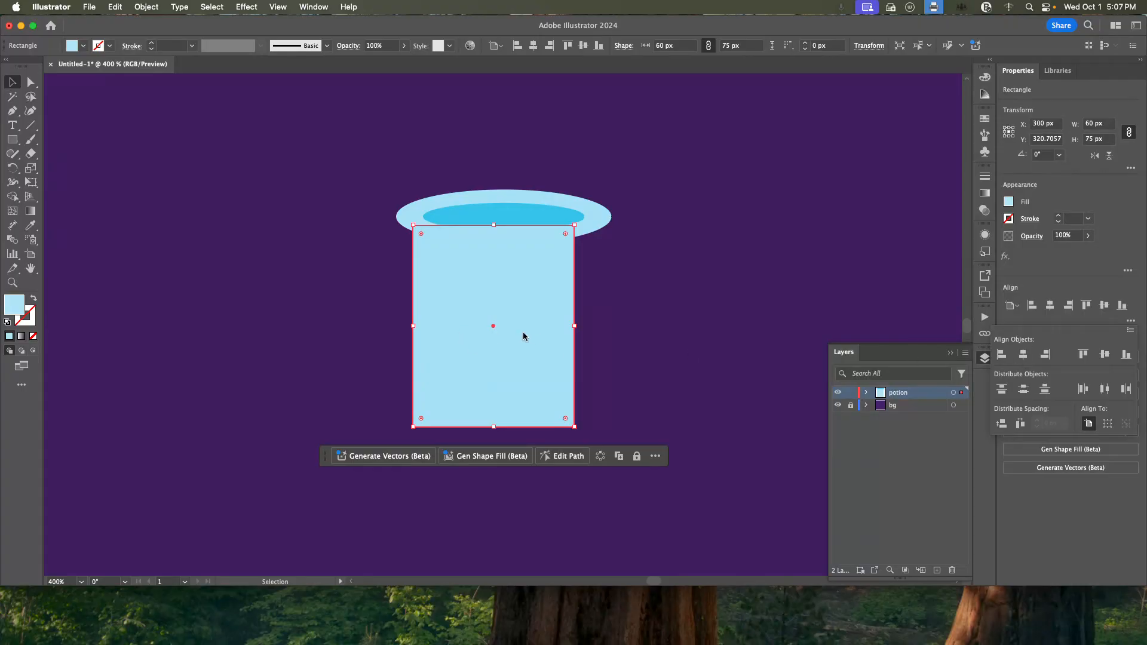
pyautogui.click(539, 319)
pyautogui.moveTo(528, 300); pyautogui.dragTo(535, 299)
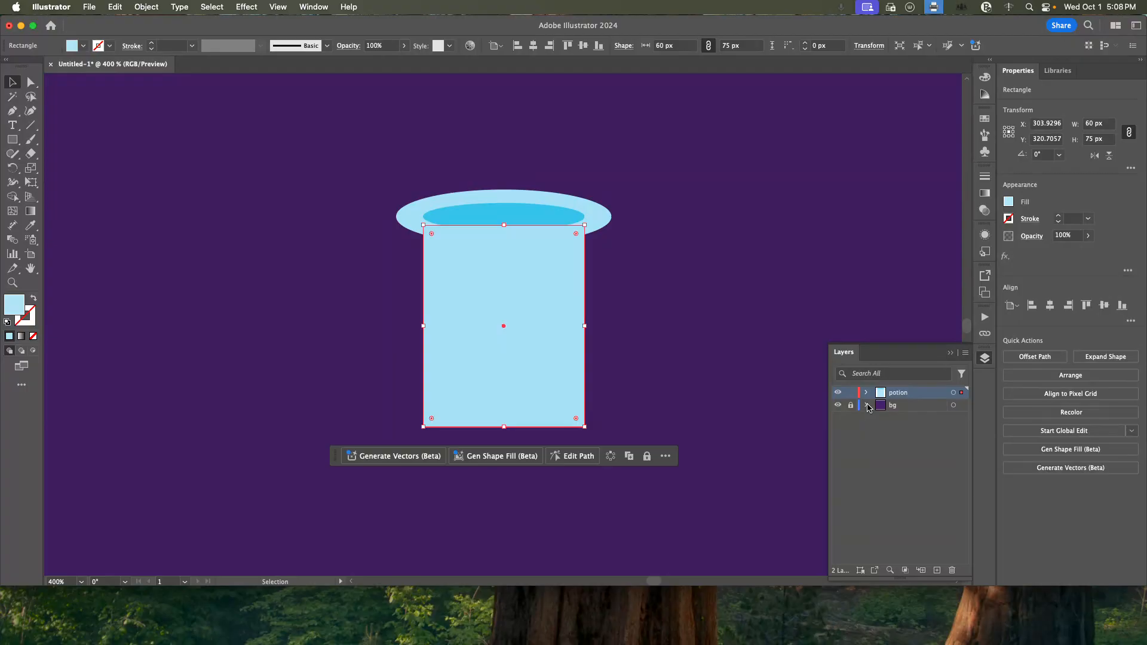
# Send the rectangle behind both ellipses, expand the potion layer's object list and deselect the rectangle.
pyautogui.rightClick(539, 293)
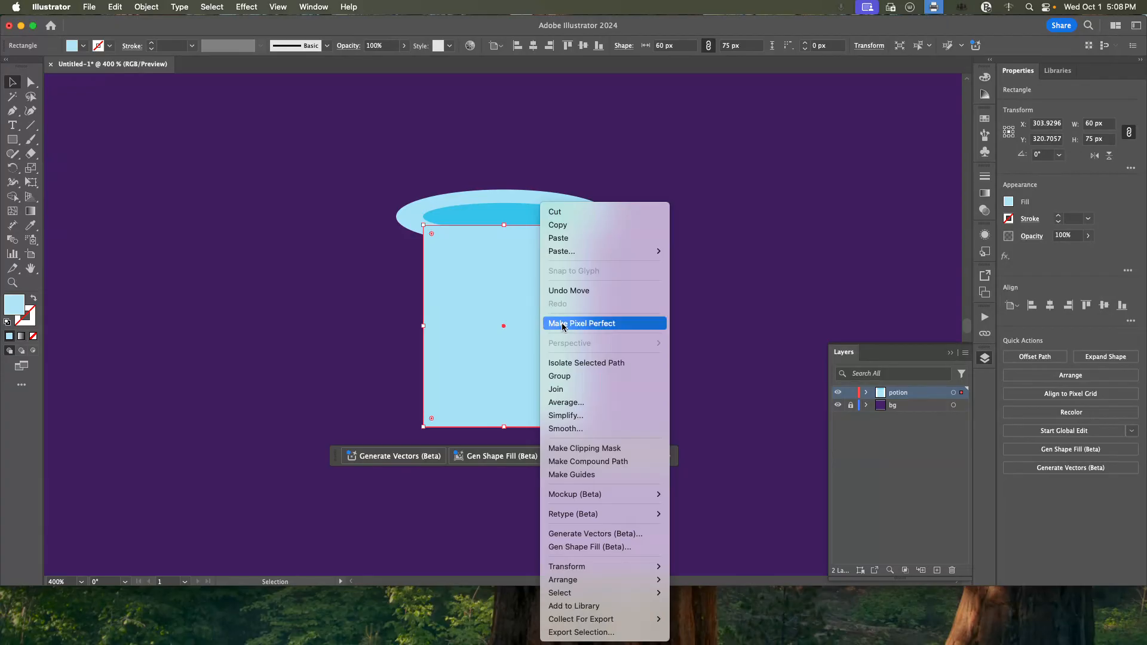
pyautogui.moveTo(593, 581)
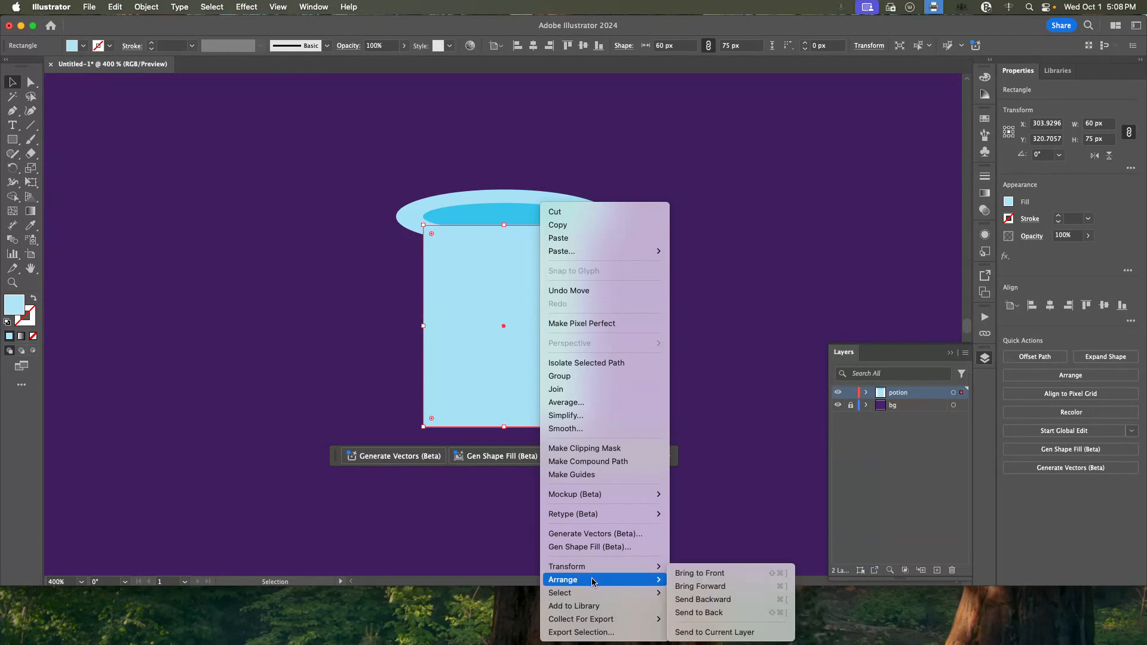
pyautogui.click(726, 615)
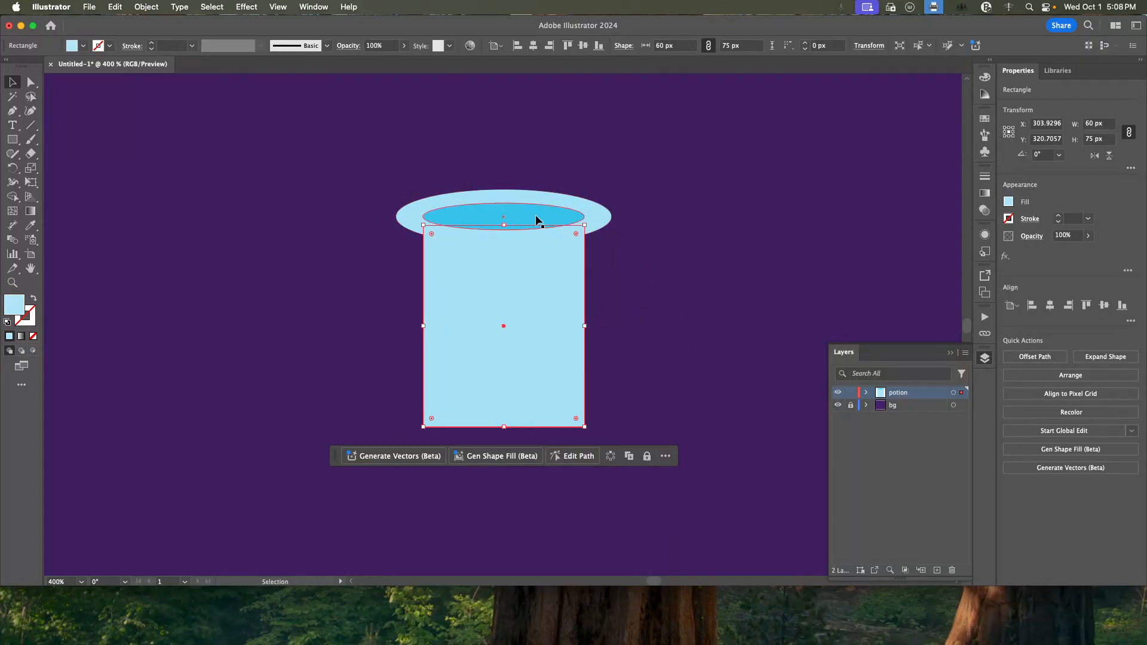
pyautogui.click(866, 393)
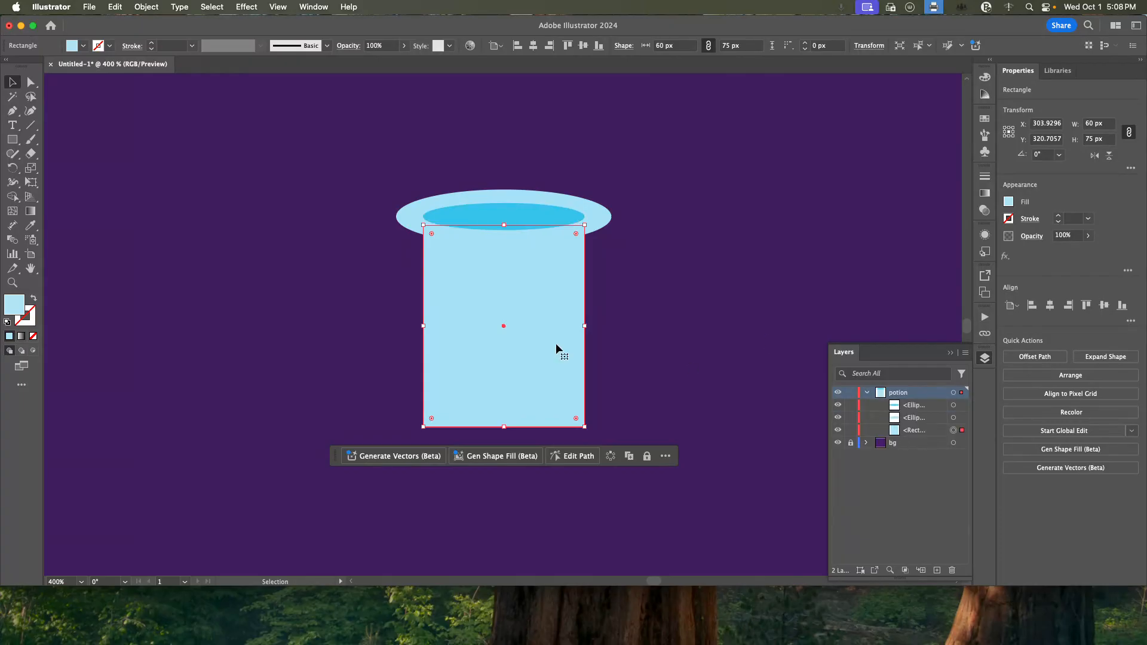
pyautogui.click(655, 300)
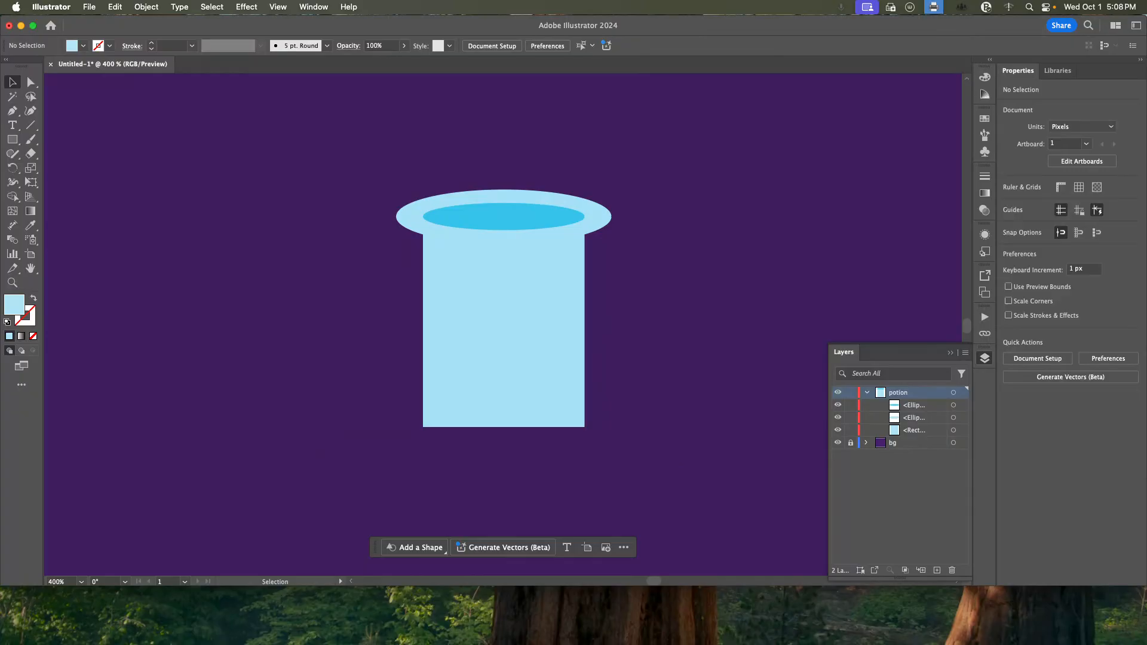
# Create a 160 x 160 px circle on the potion layer, below the rectangle.
pyautogui.click(13, 140)
pyautogui.click(67, 167)
pyautogui.scroll(-5, 448, 315)
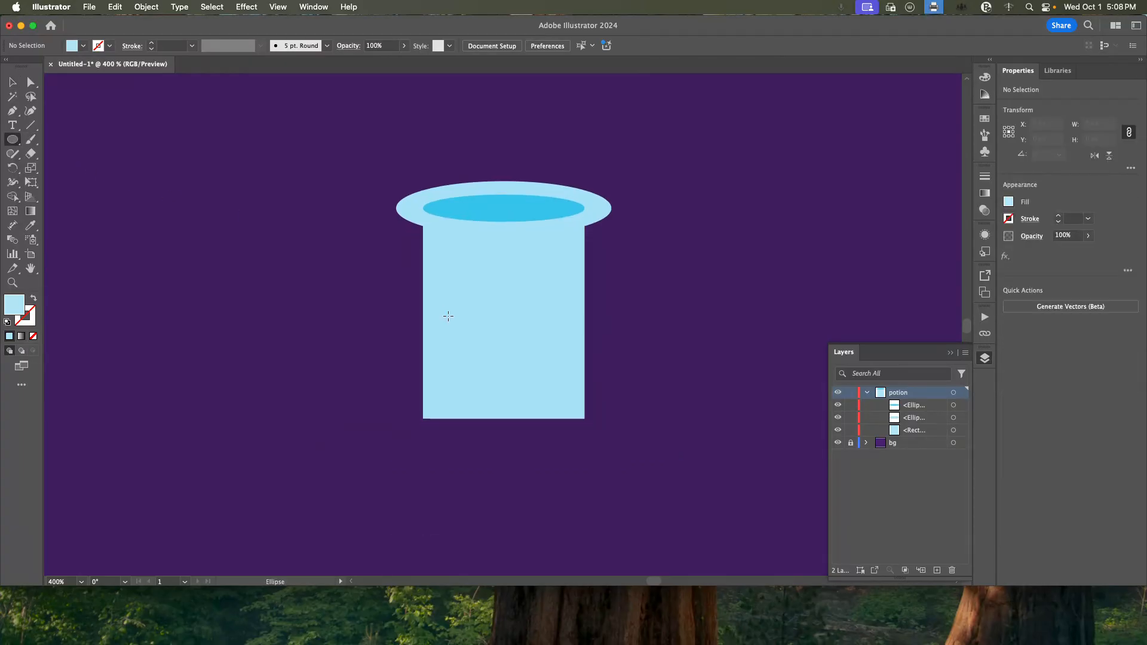
pyautogui.click(509, 382)
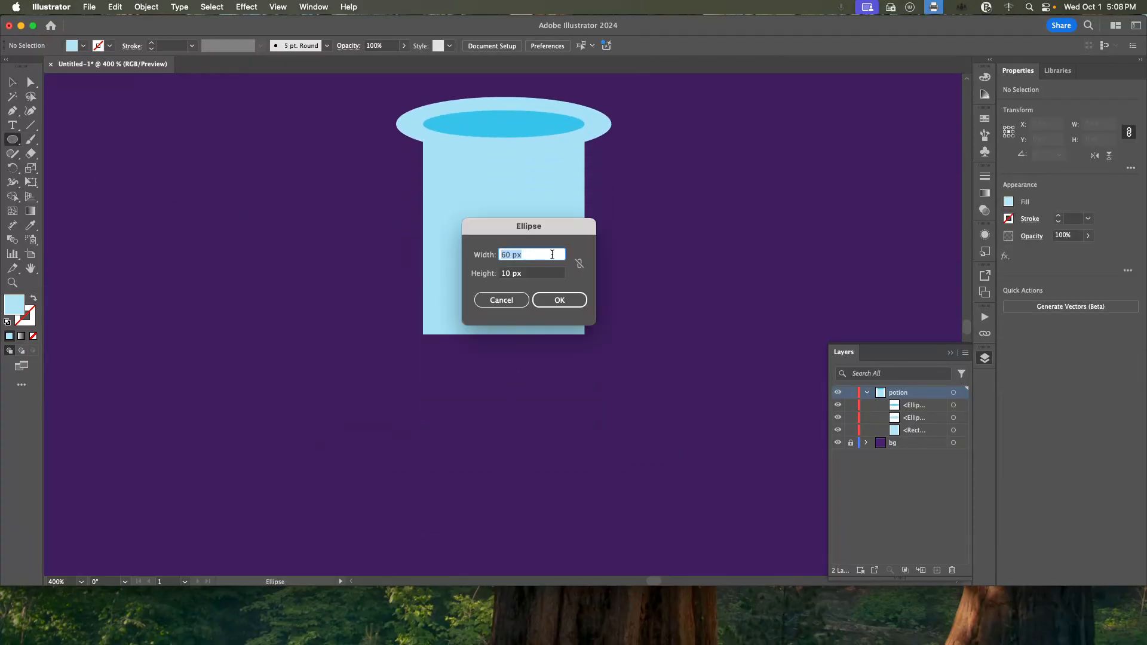
pyautogui.write('160')
pyautogui.press('Tab')
pyautogui.write('160')
pyautogui.press('Tab')
pyautogui.click(560, 303)
pyautogui.click(12, 82)
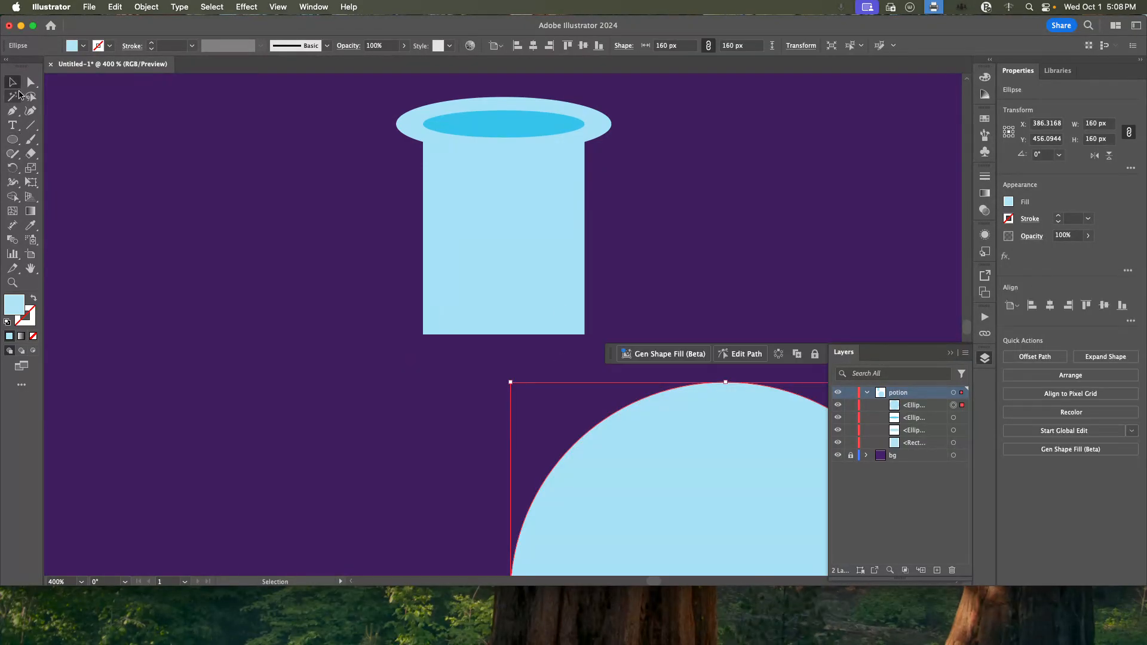
# Move the circle up beneath the bottle neck so that it overlaps the rectangle's lower end.
pyautogui.moveTo(621, 493); pyautogui.dragTo(407, 381)
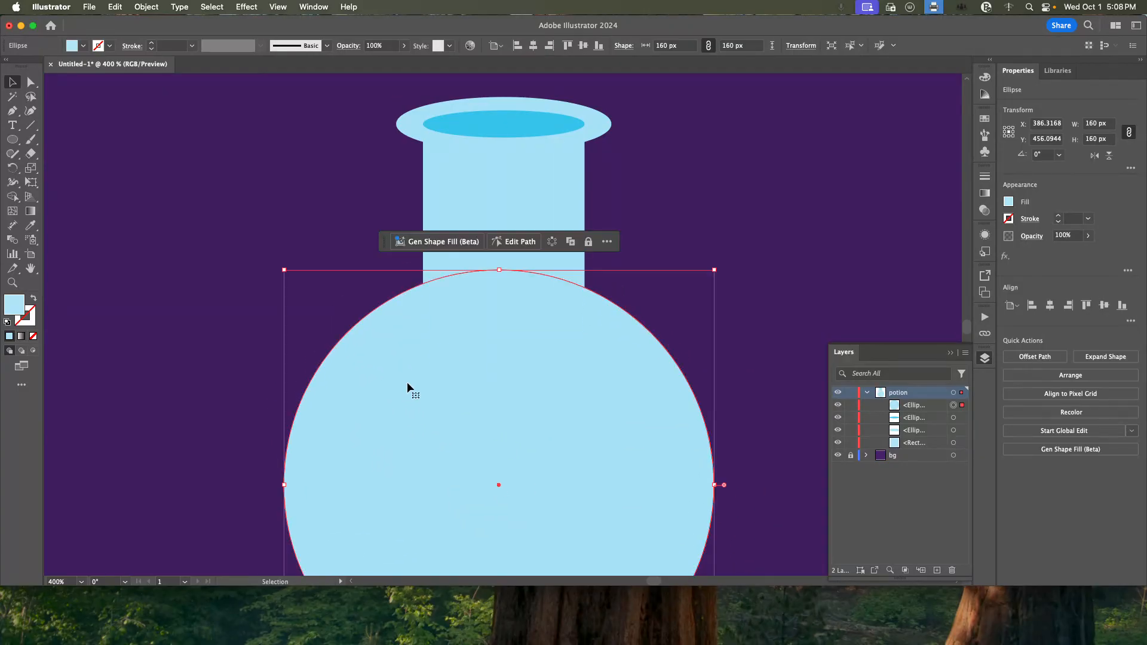
pyautogui.press('super+minus')
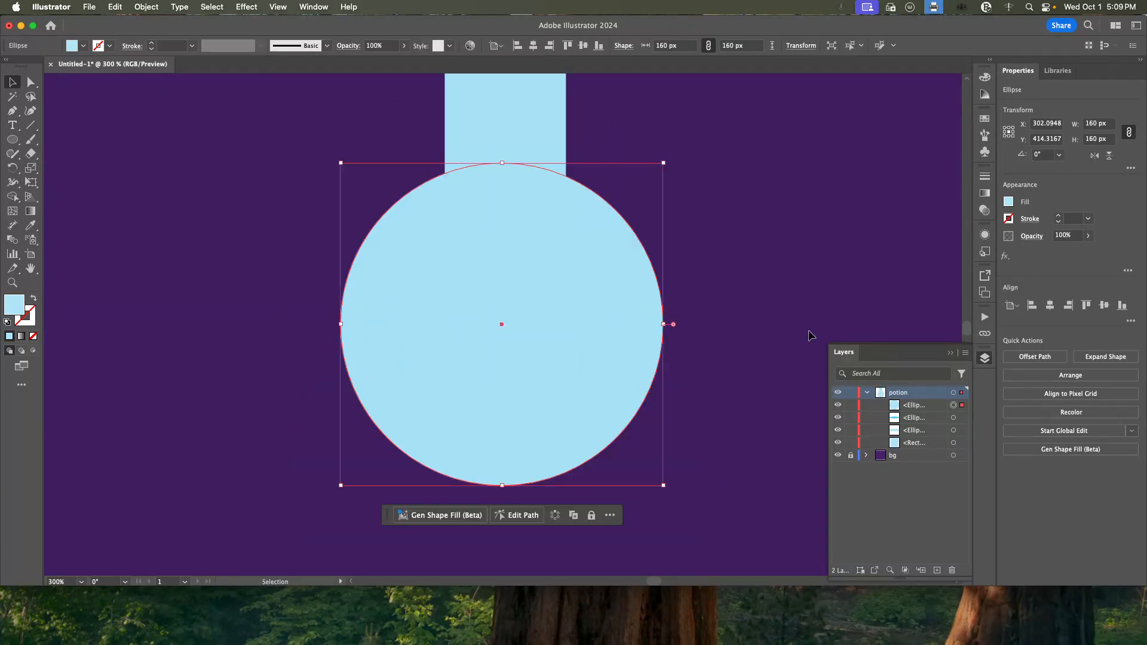
pyautogui.press('super+minus')
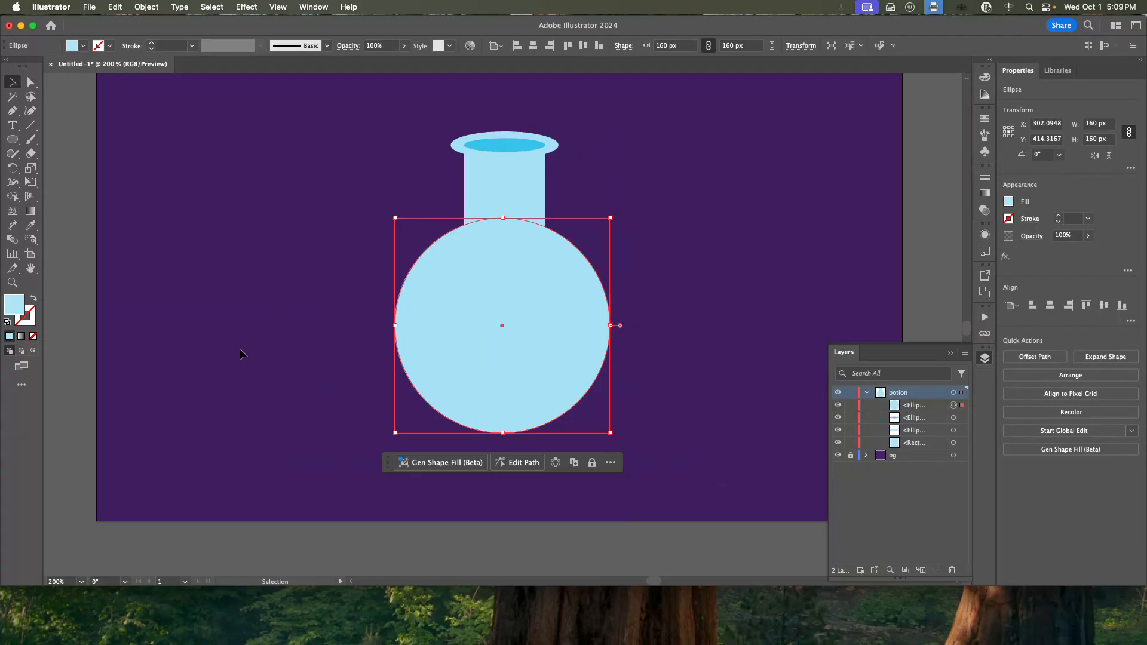
pyautogui.click(154, 173)
pyautogui.click(11, 138)
pyautogui.moveTo(156, 115); pyautogui.dragTo(343, 308)
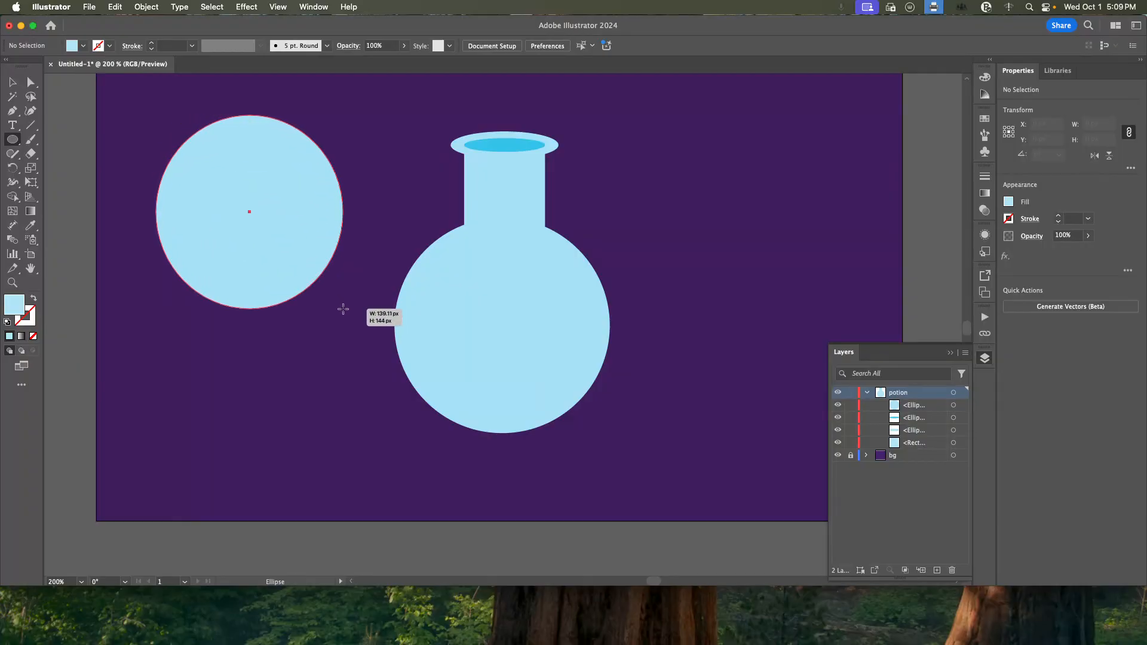
pyautogui.moveTo(343, 308); pyautogui.dragTo(343, 308)
pyautogui.press('super+z')
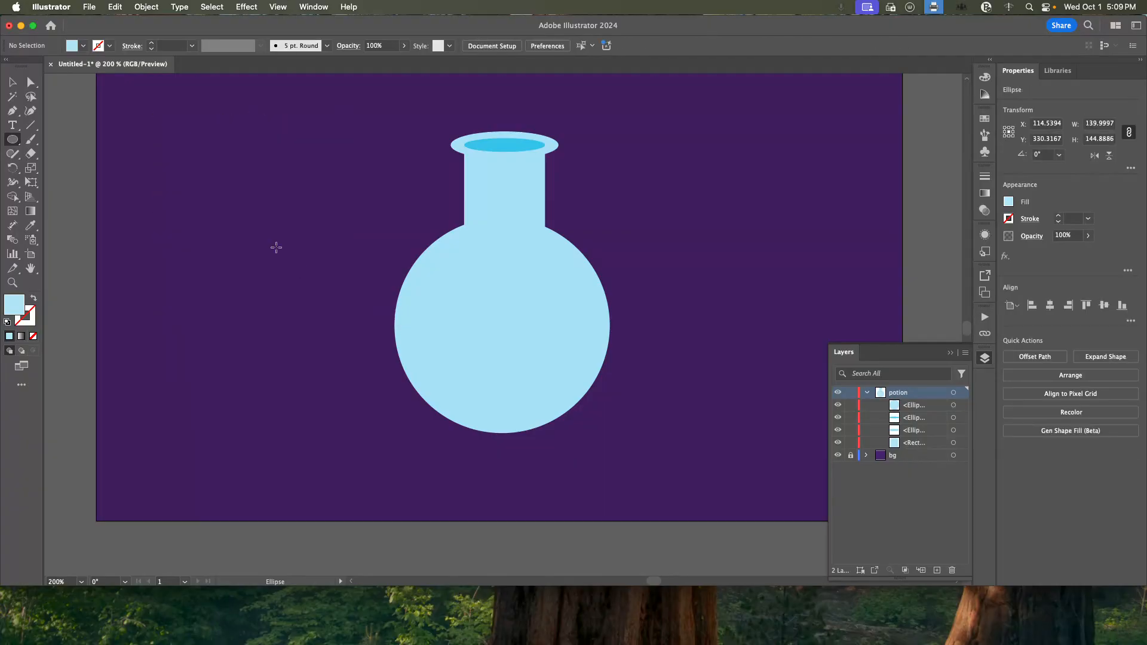
# Center the circle horizontally and move it into line with the neck, overlapping only the rectangle's lower edge.
pyautogui.press('v')
pyautogui.scroll(2, 727, 230)
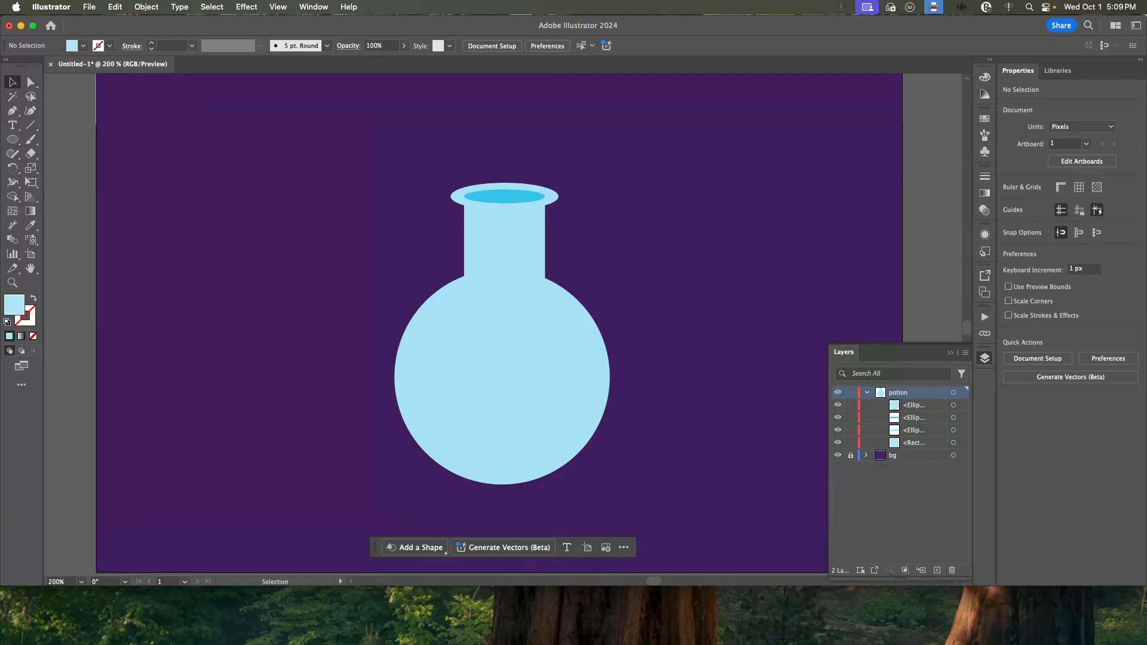
pyautogui.click(475, 358)
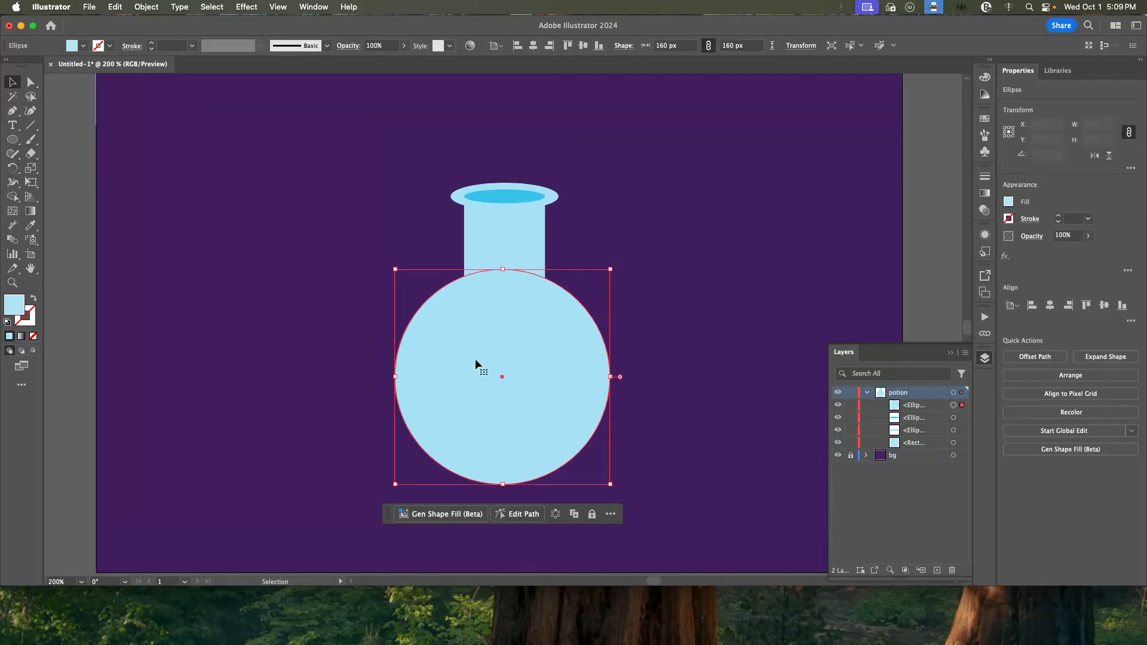
pyautogui.click(1050, 306)
pyautogui.moveTo(528, 387); pyautogui.dragTo(540, 370)
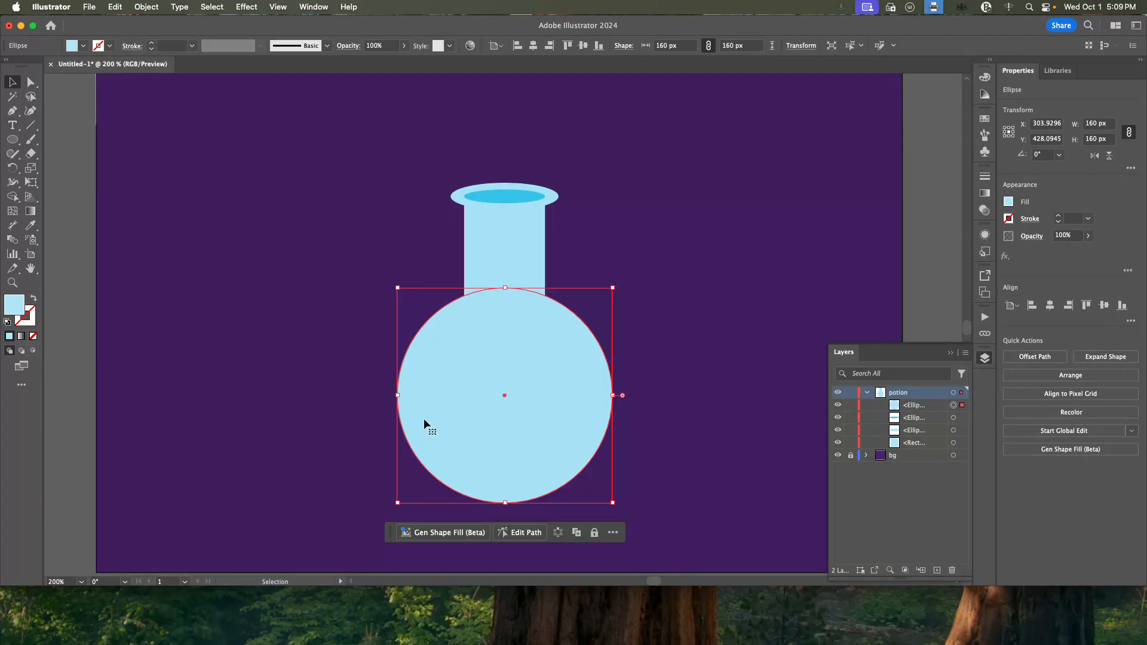
# Unite the rectangular neck and the circle into a single bottle shape and deselect it.
pyautogui.keyDown('shift'); pyautogui.click(503, 244); pyautogui.keyUp('shift')
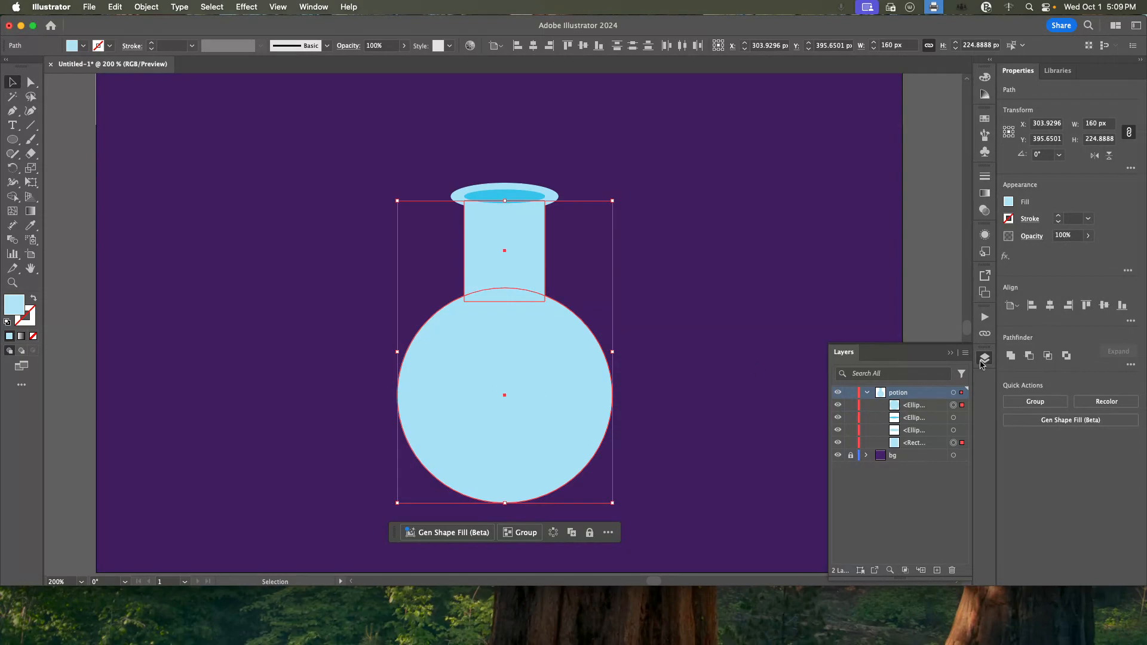
pyautogui.click(1011, 358)
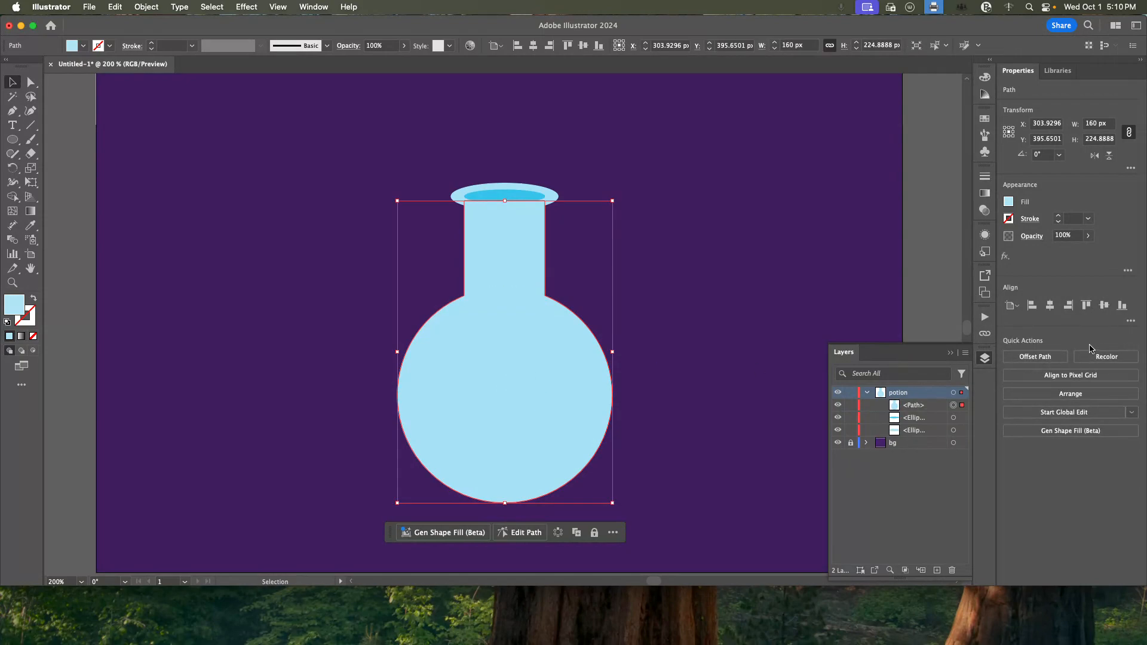
pyautogui.click(307, 7)
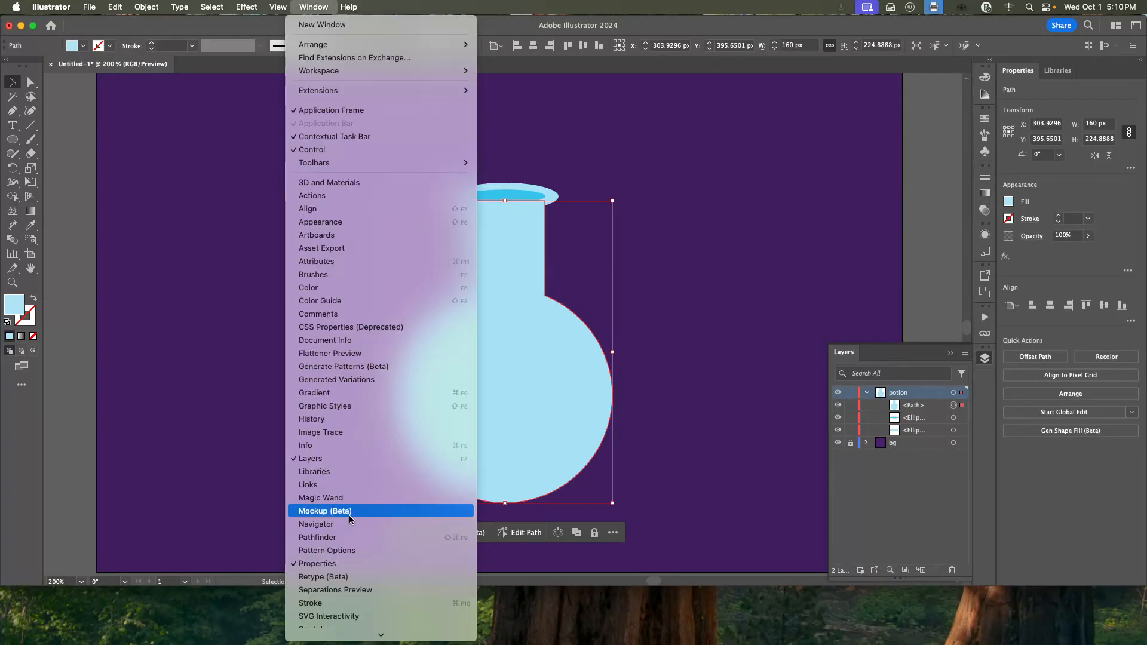
pyautogui.click(650, 231)
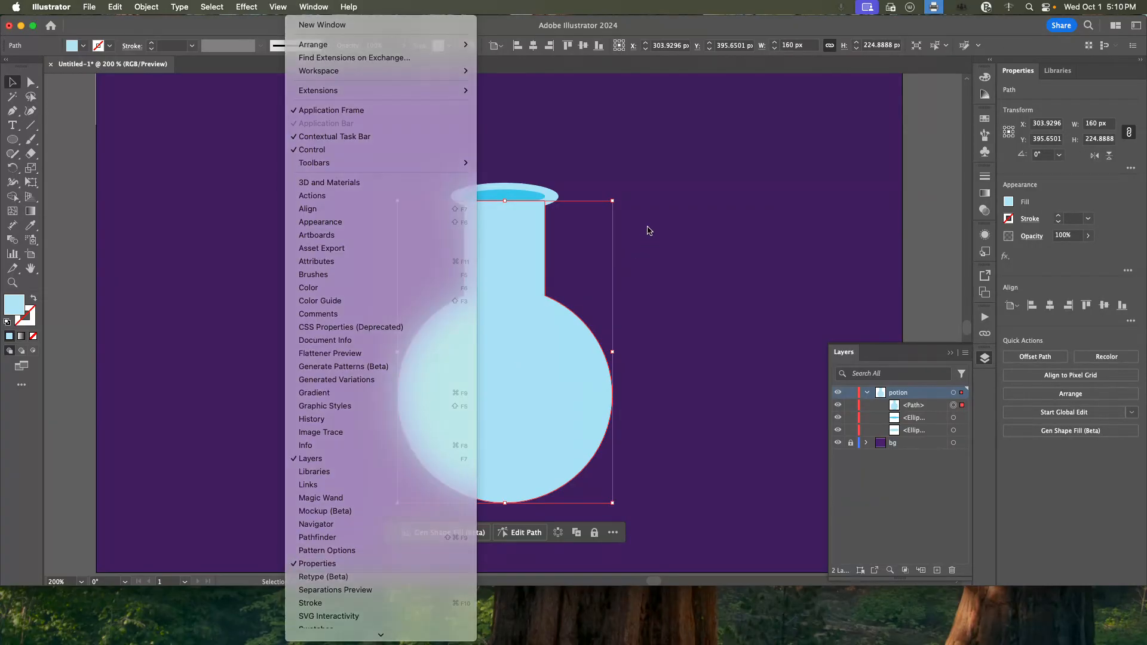
pyautogui.click(714, 256)
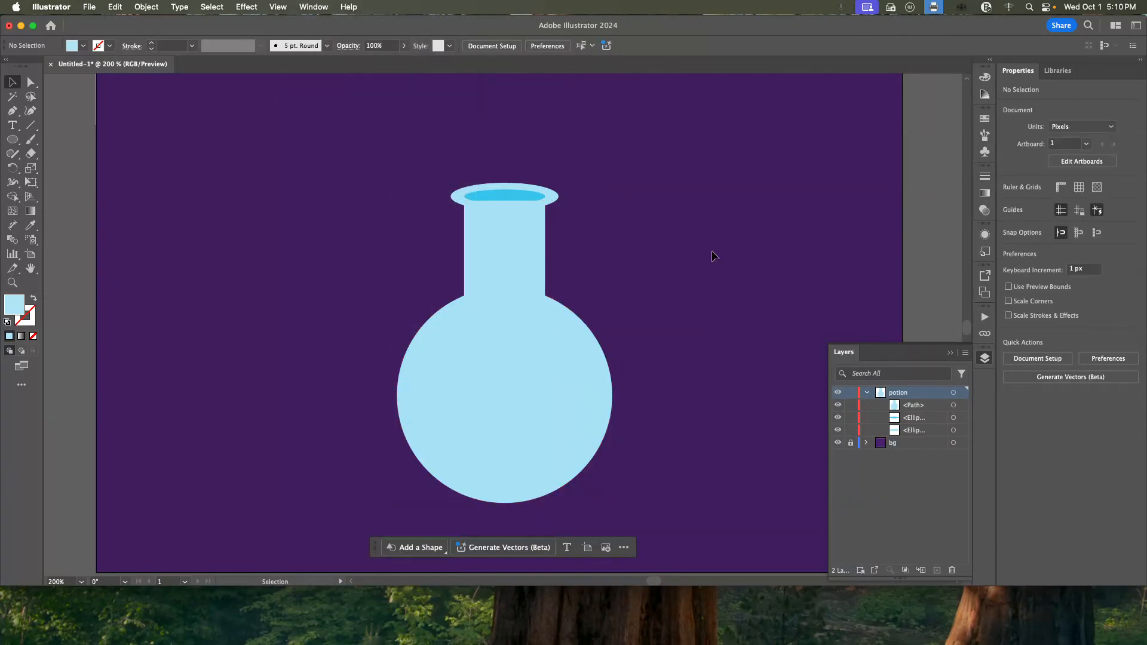
# Offset the united bottle path by -10 px with miter joins and a miter limit of 4.
pyautogui.click(525, 282)
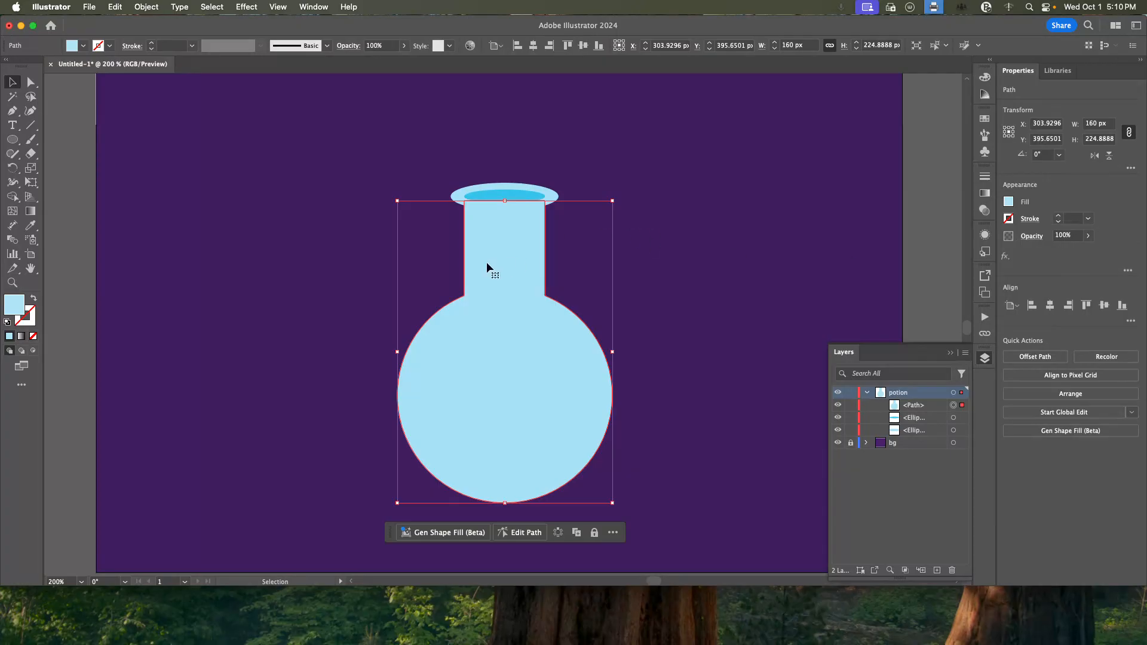
pyautogui.click(144, 8)
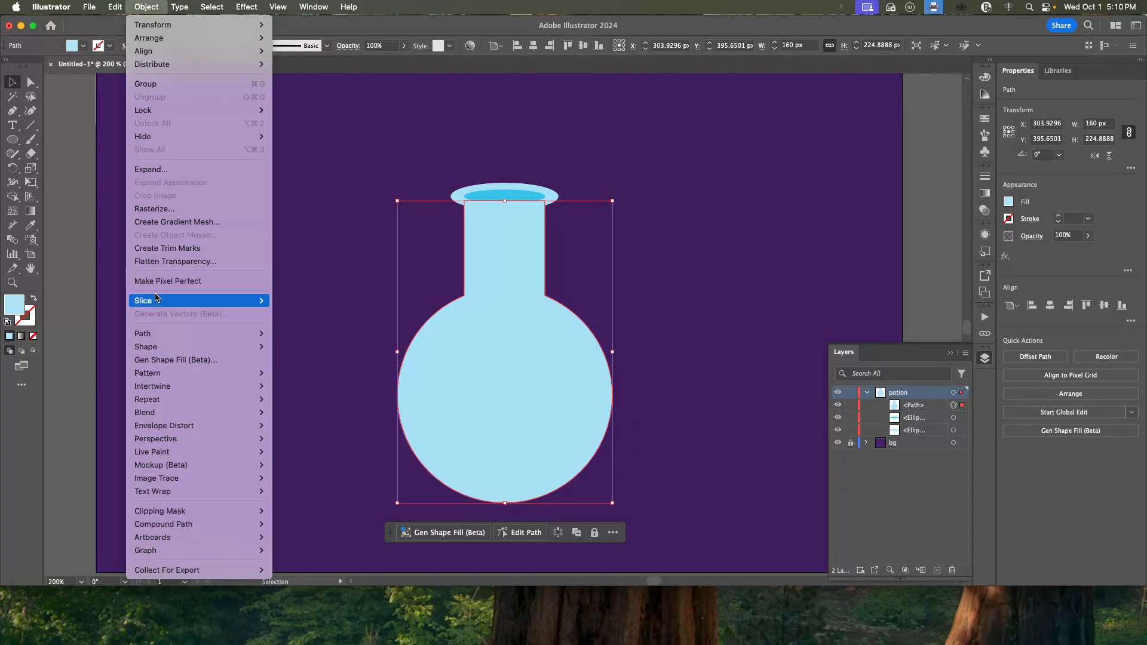
pyautogui.moveTo(166, 337)
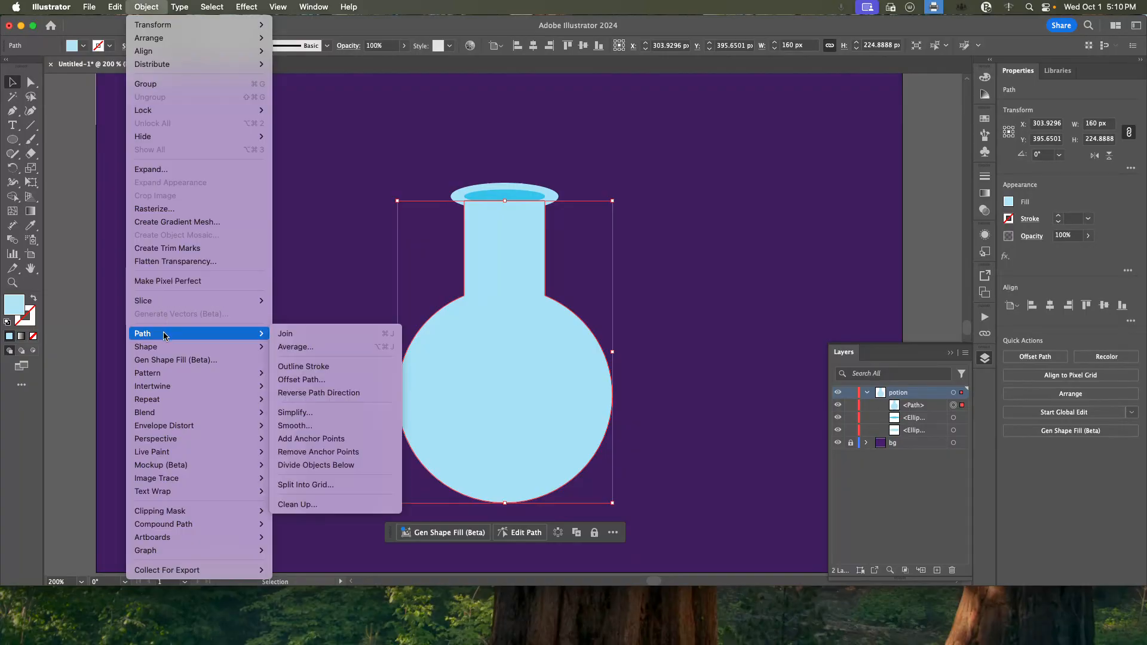
pyautogui.click(351, 380)
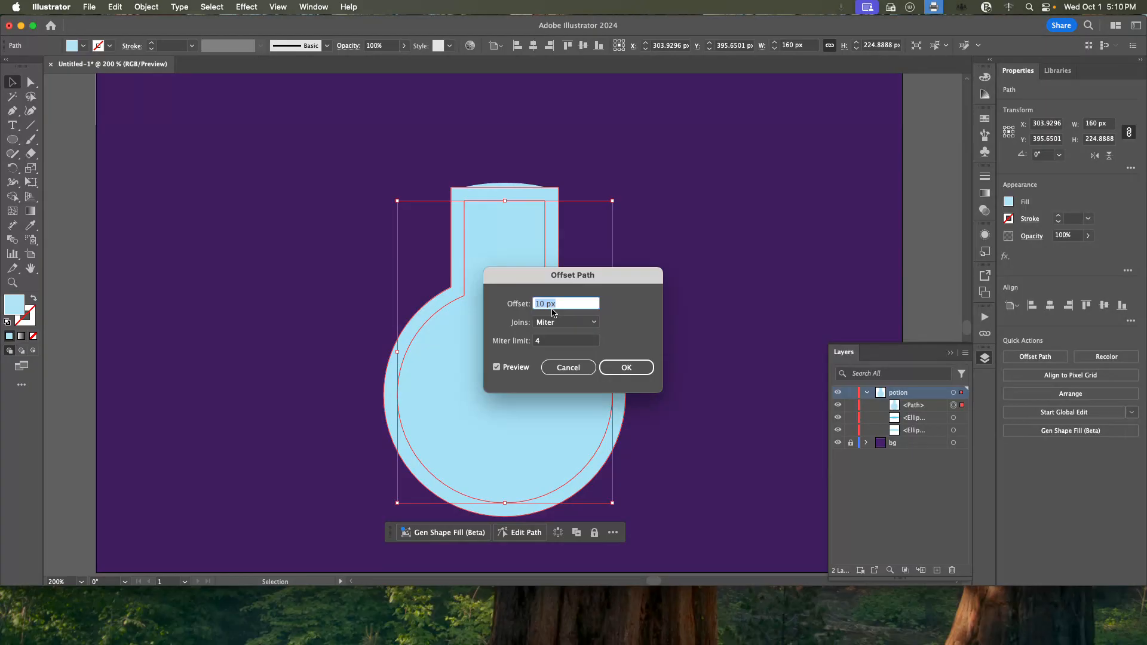
pyautogui.write('-10')
pyautogui.click(547, 342)
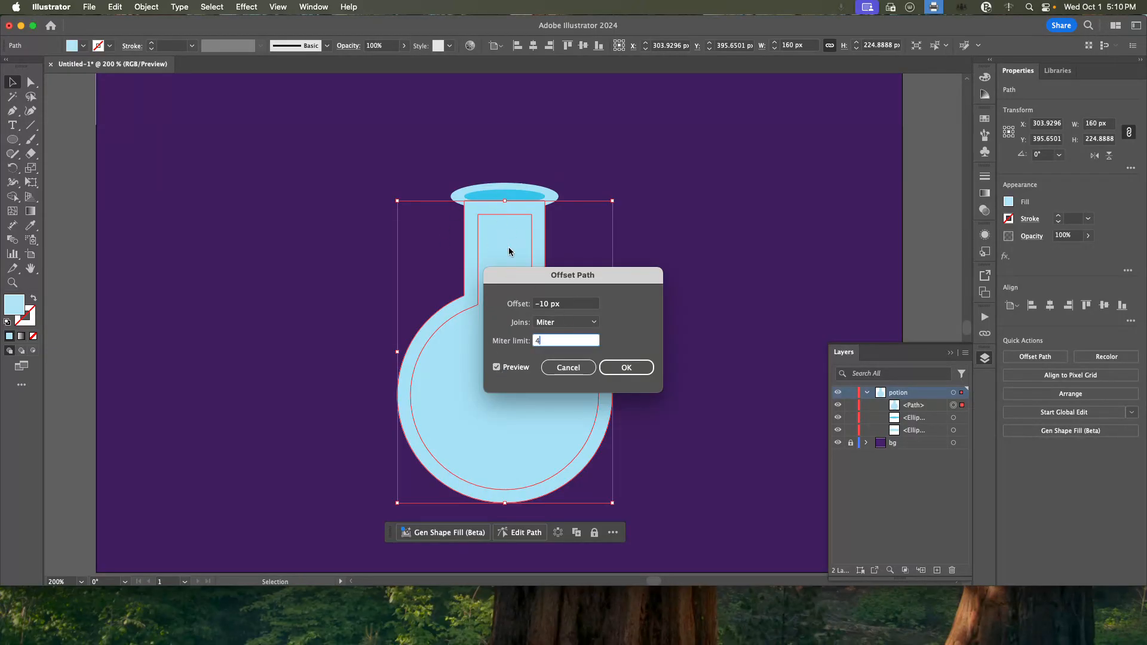
pyautogui.click(624, 365)
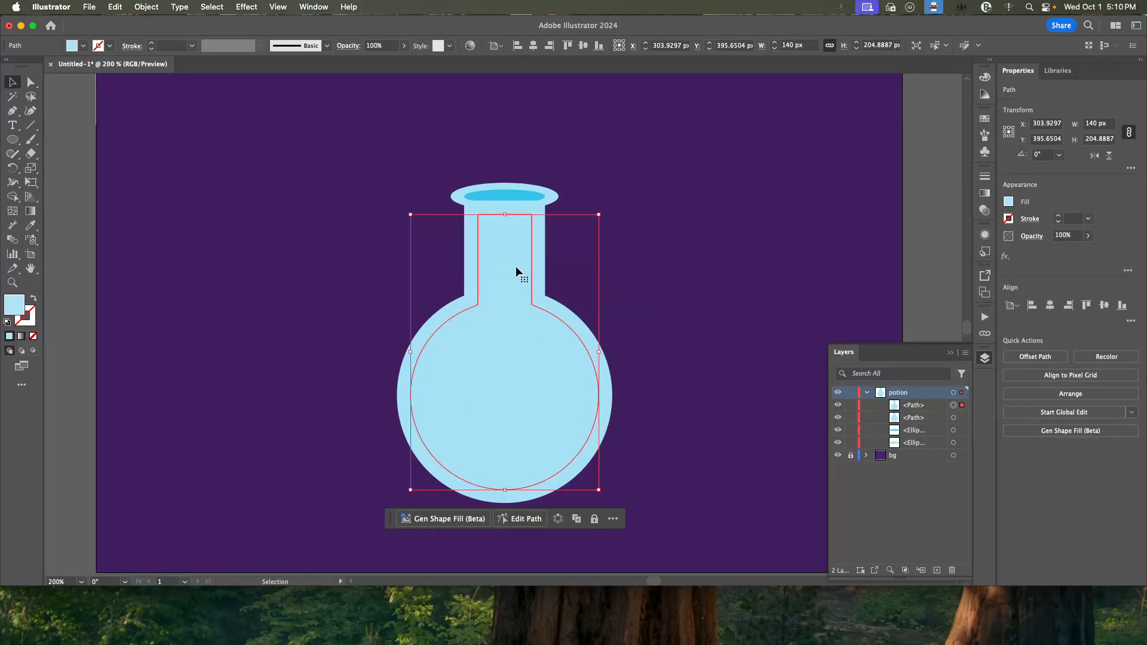
# Copy the inner ellipse's brighter blue fill onto the inset bottle path with the Eyedropper.
pyautogui.click(33, 226)
pyautogui.click(508, 195)
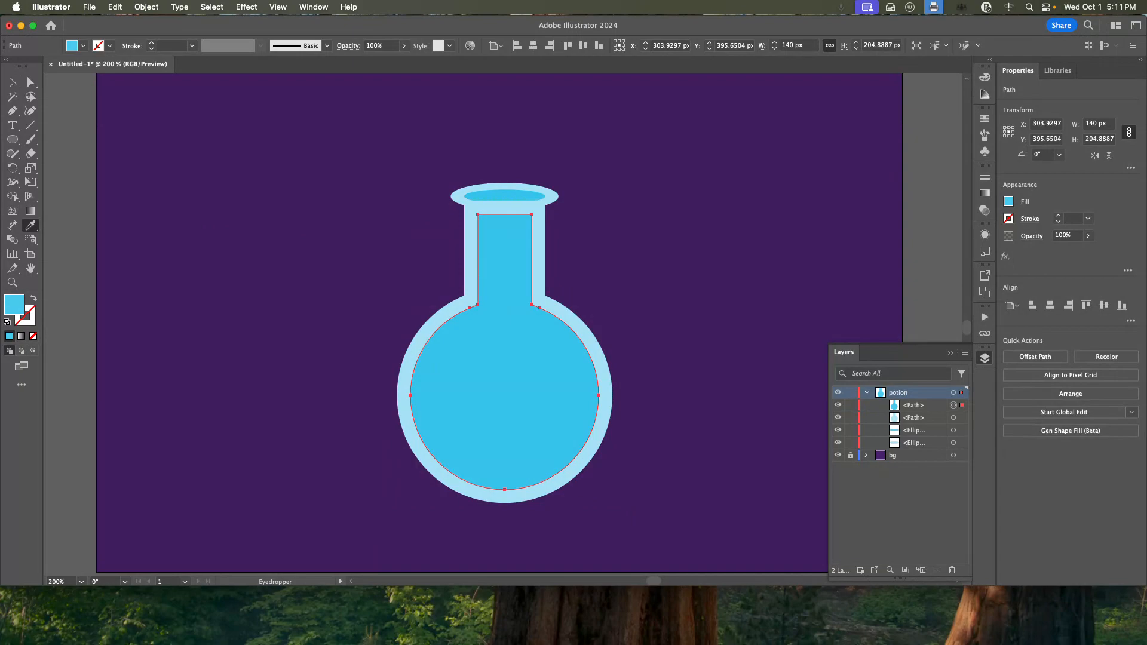
pyautogui.press('super+Tab')
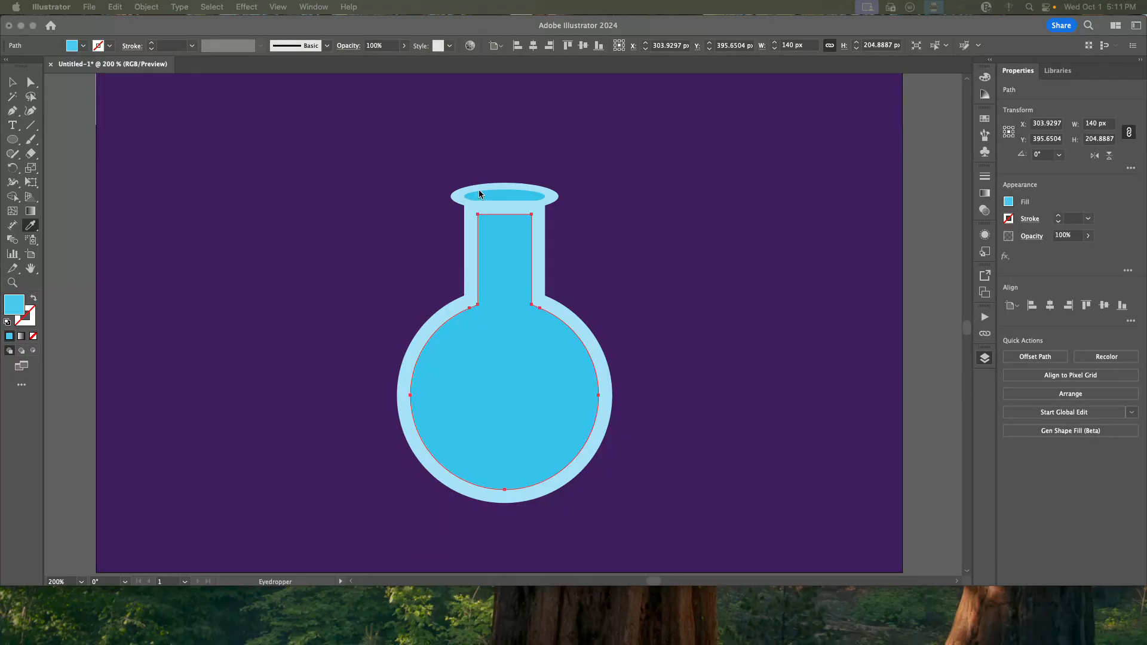
pyautogui.press('F7')
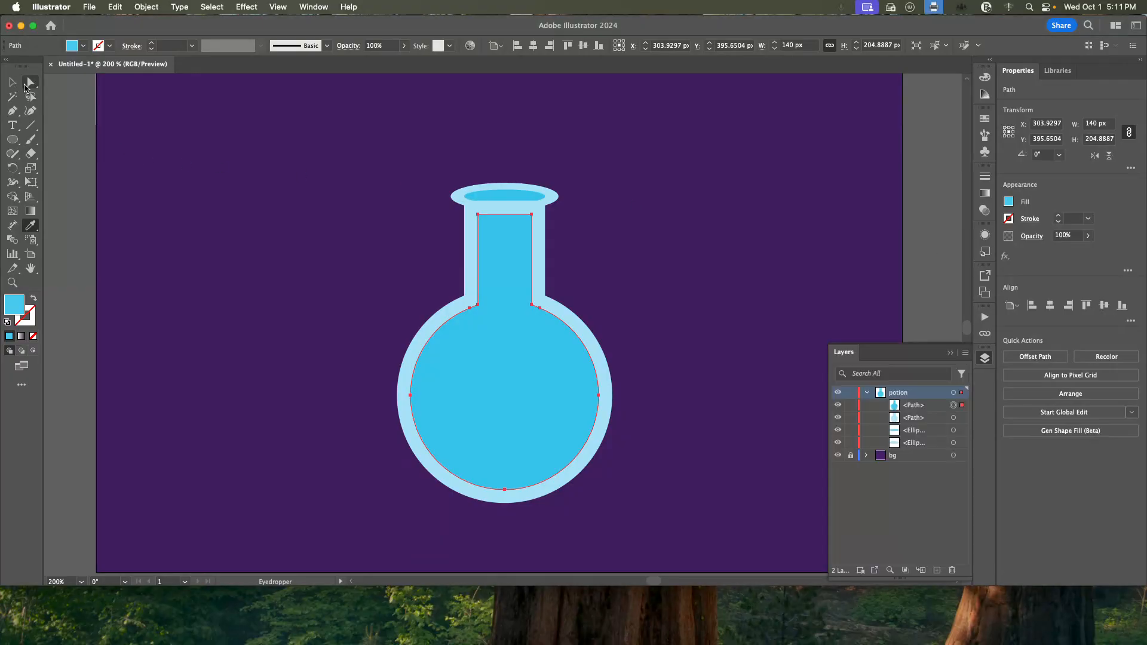
# Move the two upper anchor points of the inset path's neck straight up 10 px to the outer bottle path's top edge.
pyautogui.click(29, 82)
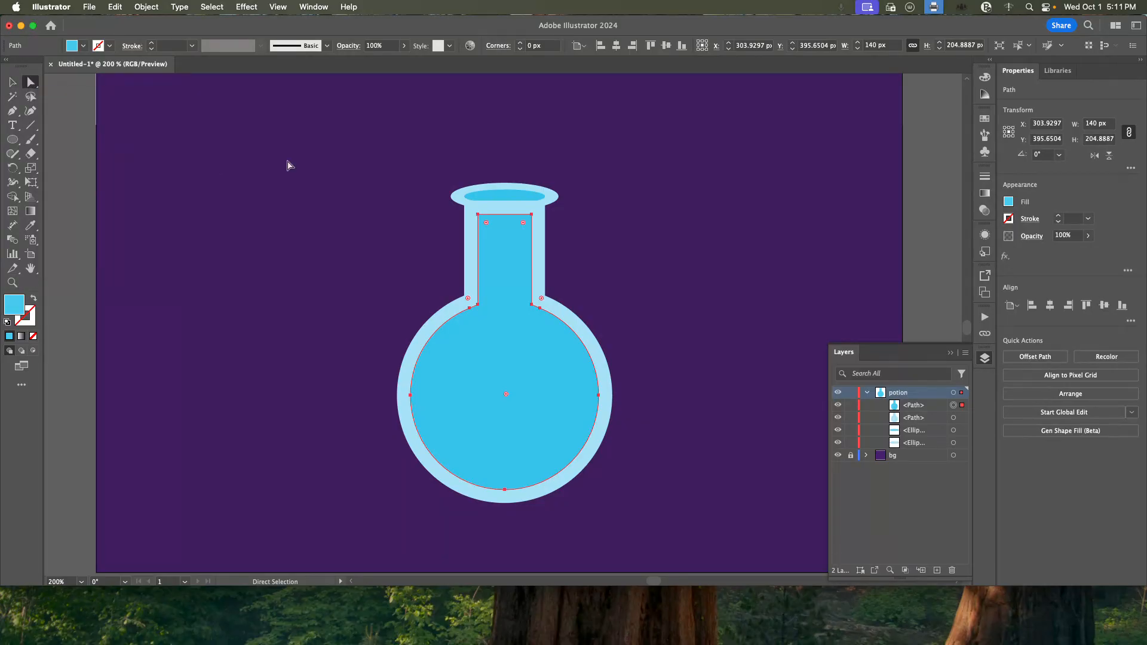
pyautogui.click(478, 215)
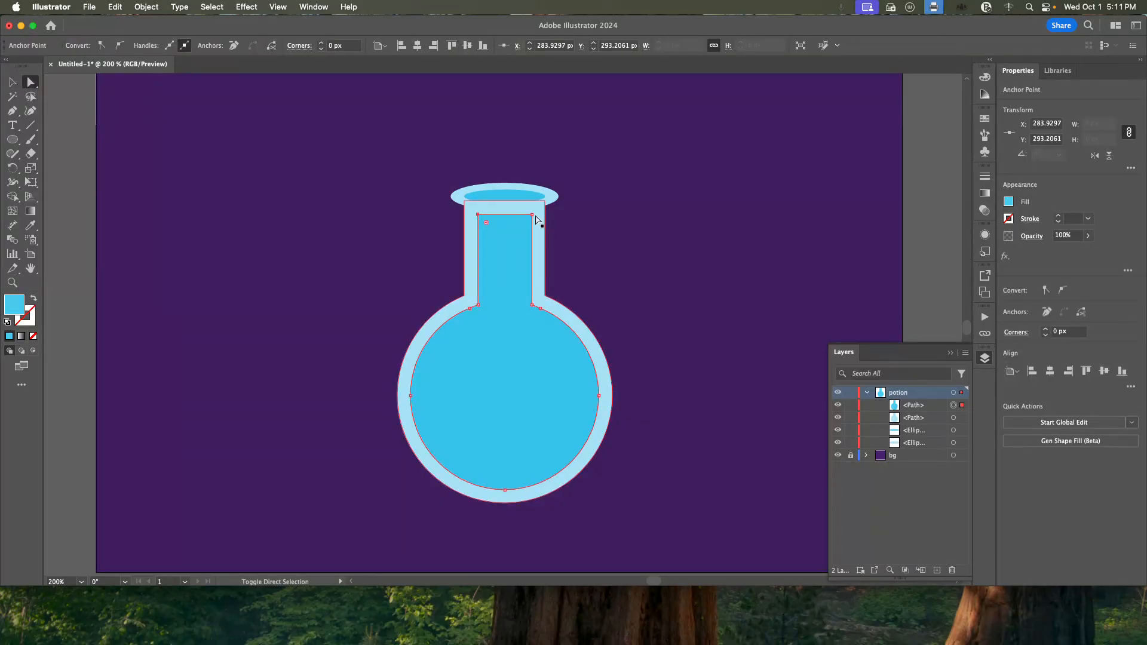
pyautogui.keyDown('shift'); pyautogui.click(532, 214); pyautogui.keyUp('shift')
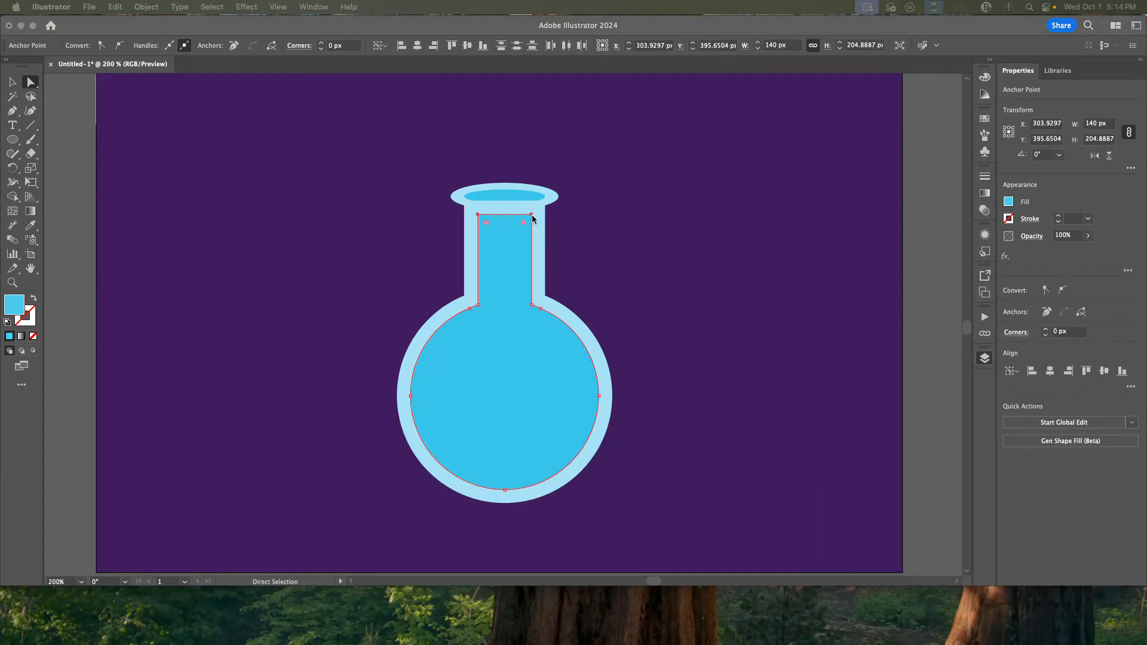
pyautogui.click(533, 216)
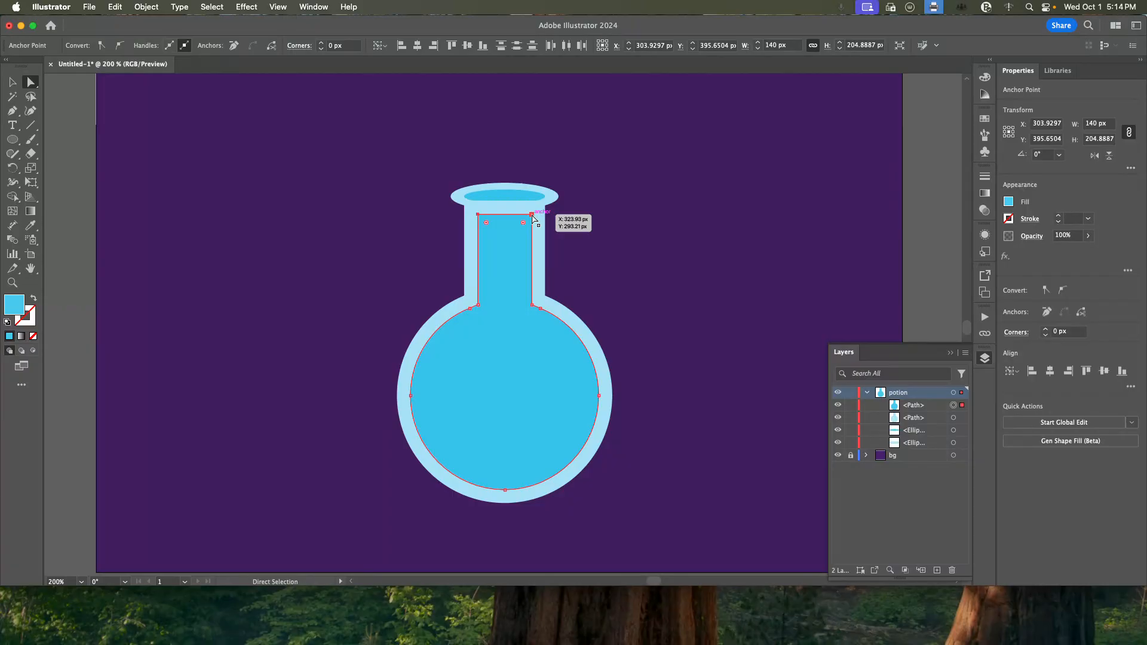
pyautogui.keyDown('shift'); pyautogui.click(532, 215); pyautogui.keyUp('shift')
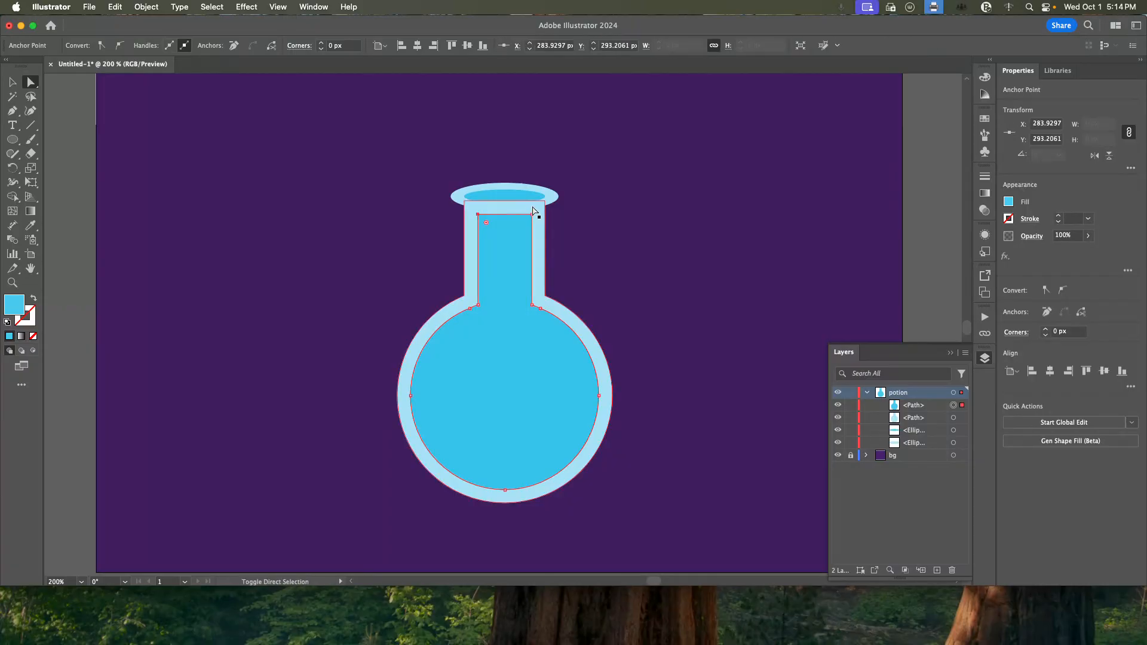
pyautogui.moveTo(533, 214); pyautogui.dragTo(532, 209)
pyautogui.press('super+z')
pyautogui.keyDown('shift'); pyautogui.click(478, 215); pyautogui.keyUp('shift')
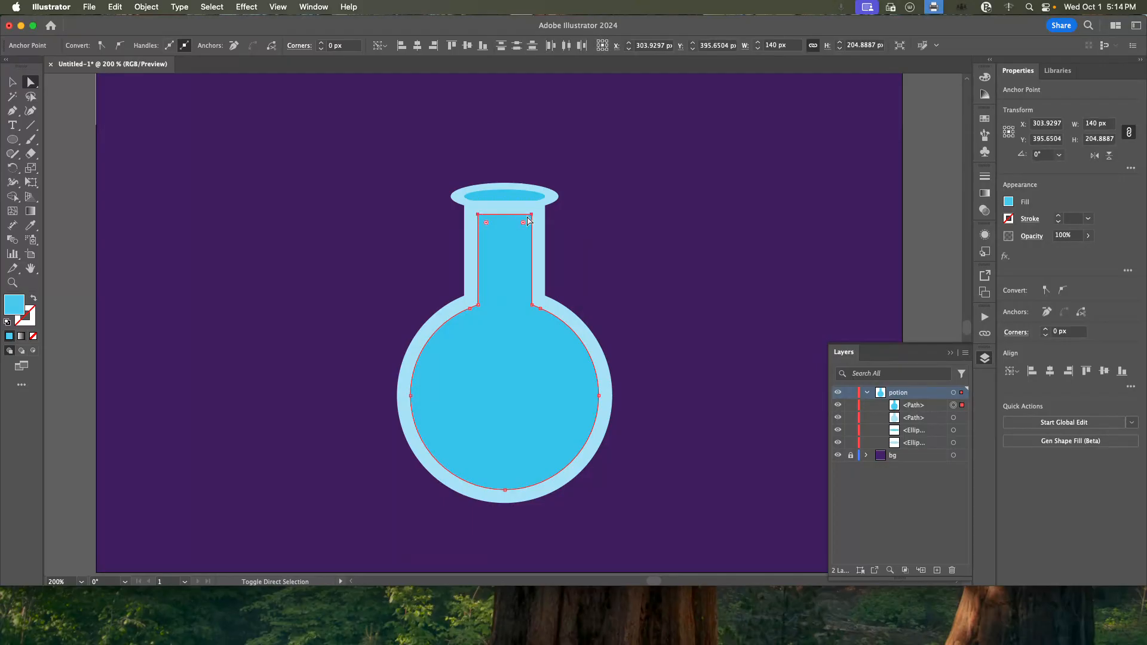
pyautogui.keyDown('shift'); pyautogui.click(532, 215); pyautogui.keyUp('shift')
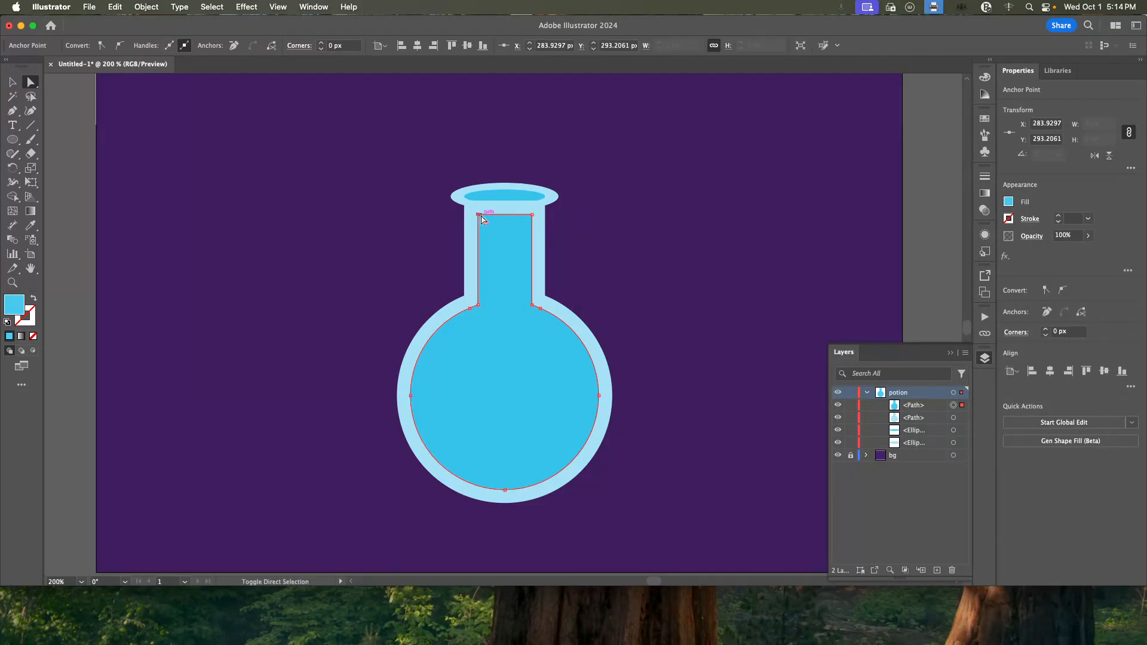
pyautogui.moveTo(504, 213); pyautogui.dragTo(508, 207)
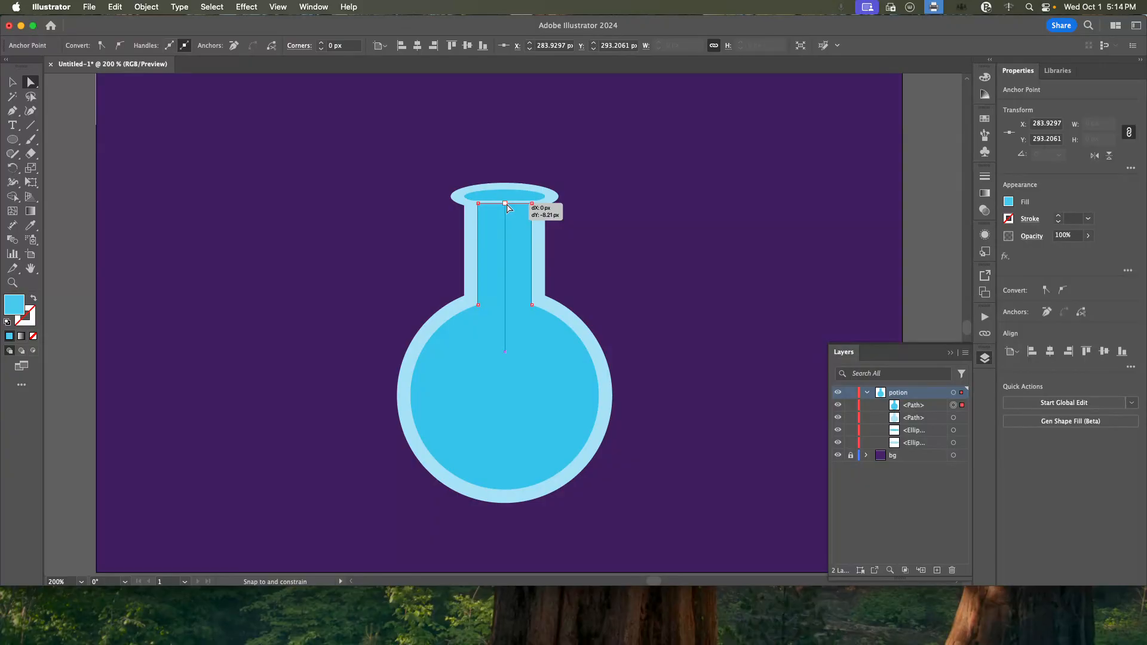
pyautogui.moveTo(508, 208); pyautogui.dragTo(507, 204)
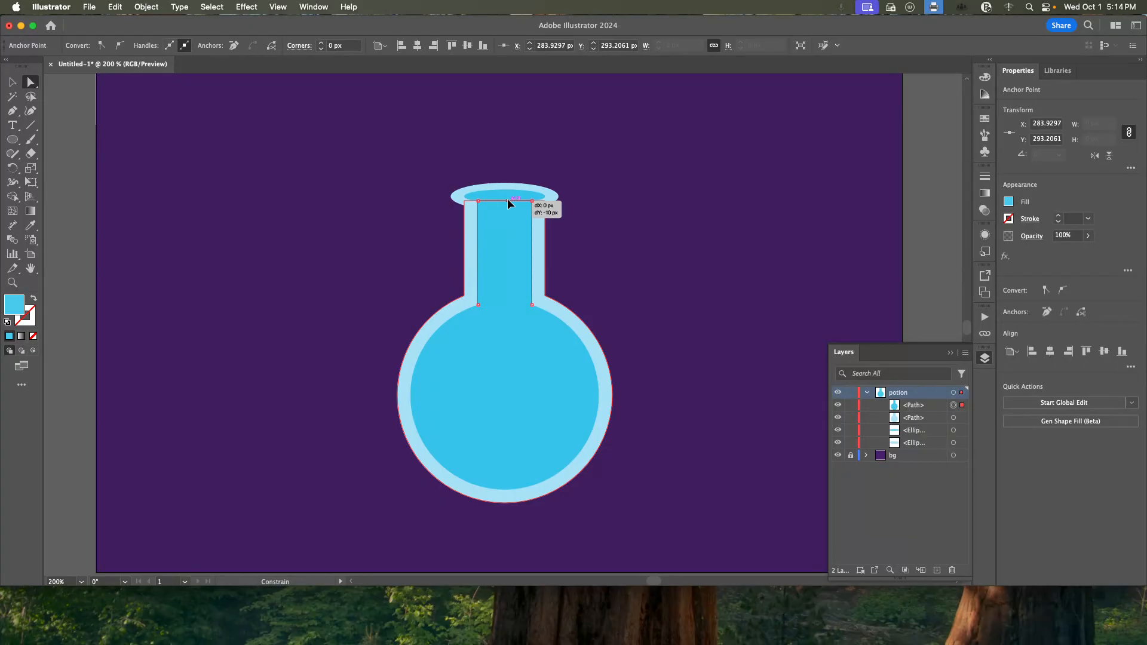
pyautogui.moveTo(508, 204); pyautogui.dragTo(508, 204)
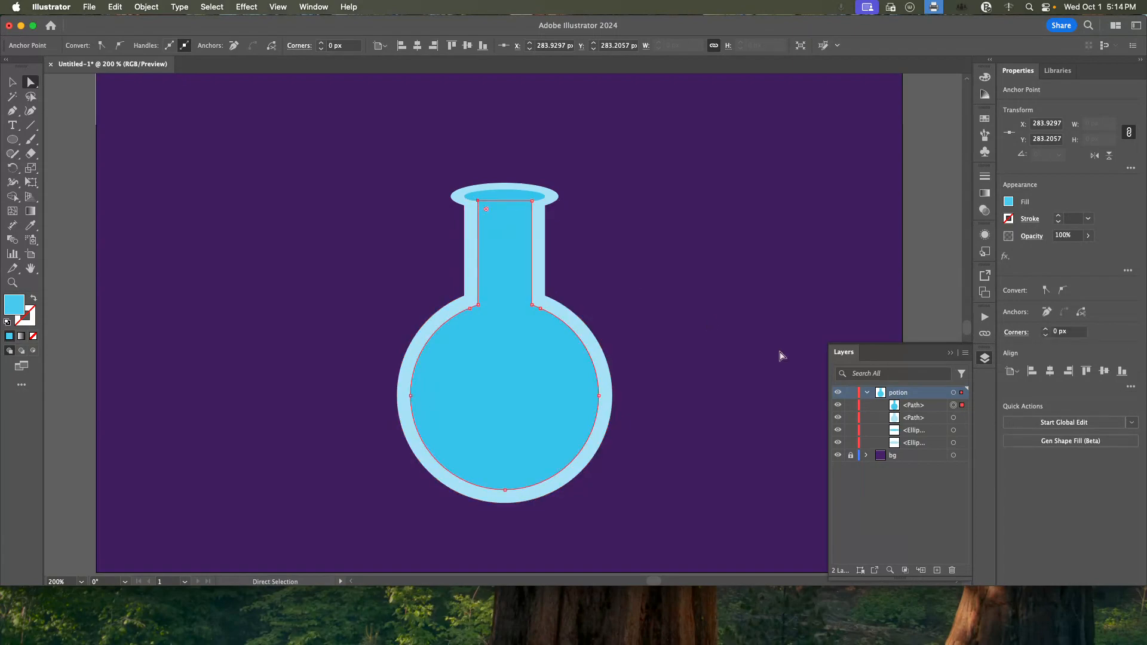
# Move both rim ellipses above the two bottle paths in the potion layer's stacking order.
pyautogui.moveTo(920, 449); pyautogui.dragTo(920, 402)
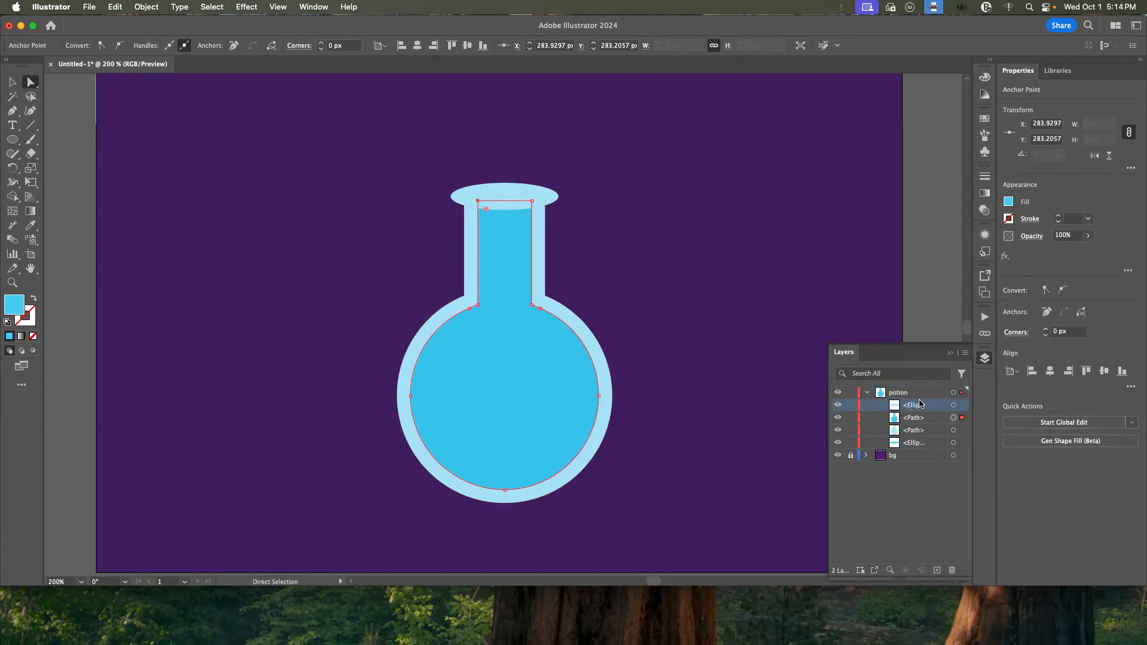
pyautogui.press('super+z')
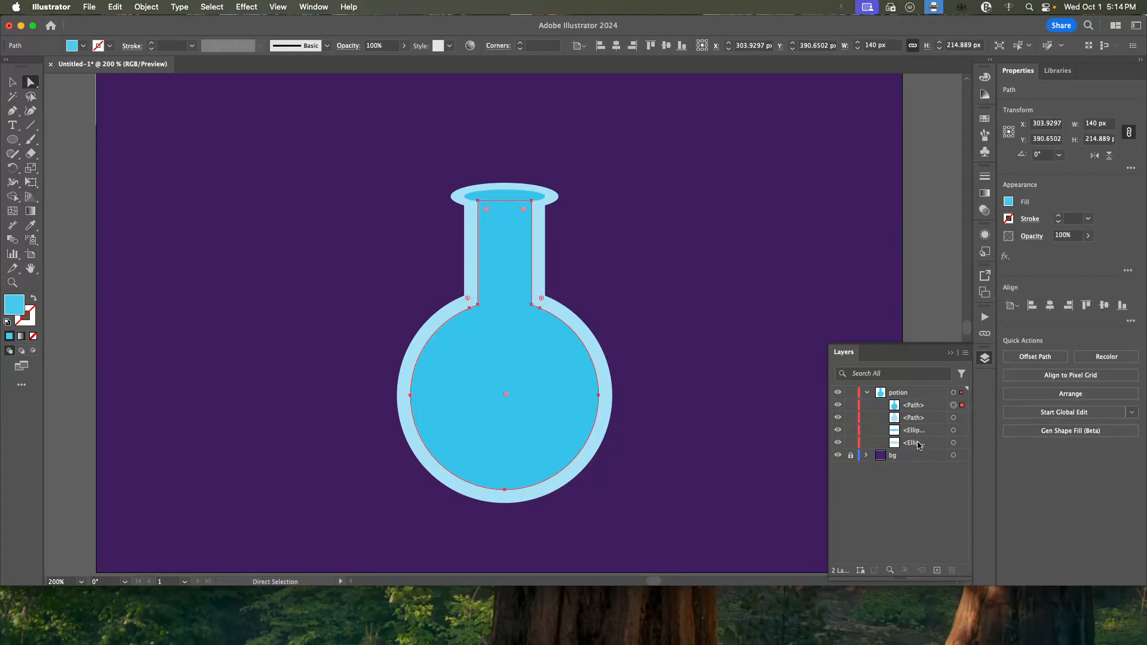
pyautogui.click(919, 444)
pyautogui.keyDown('shift'); pyautogui.click(919, 434); pyautogui.keyUp('shift')
pyautogui.moveTo(918, 442); pyautogui.dragTo(914, 403)
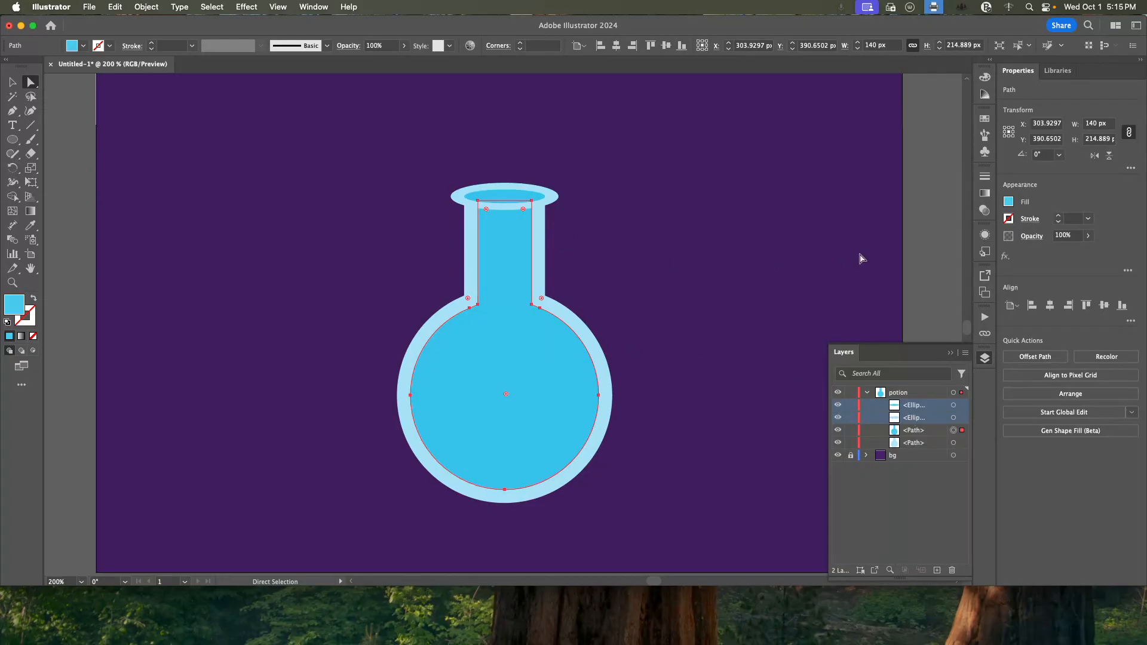
pyautogui.click(941, 232)
pyautogui.click(489, 242)
pyautogui.click(528, 196)
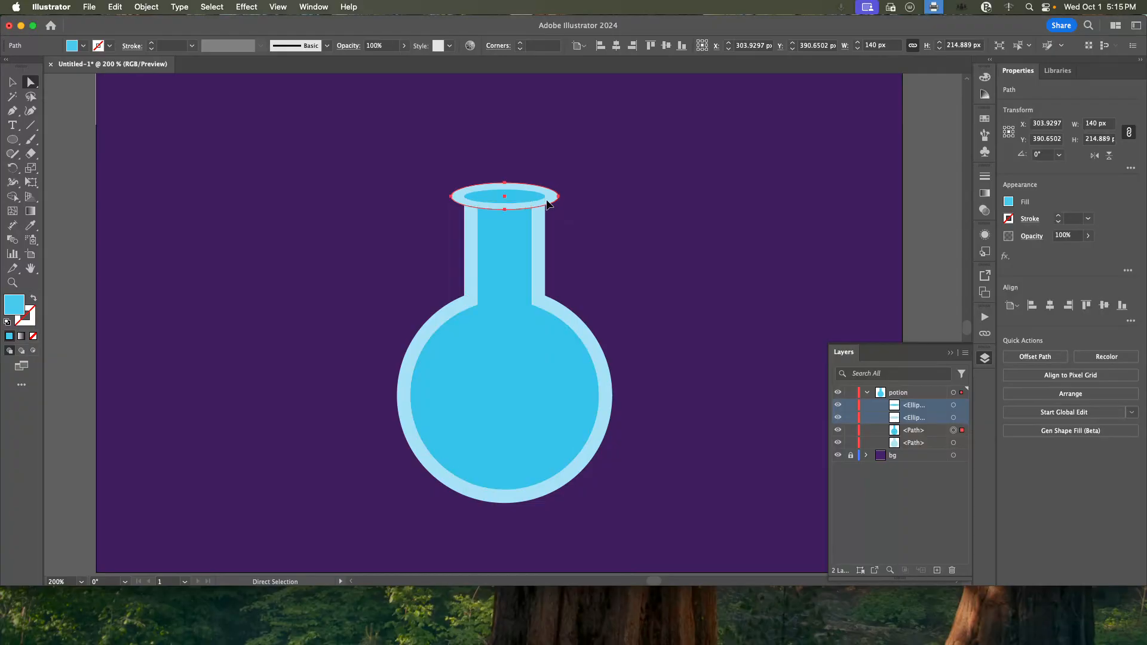
pyautogui.click(12, 82)
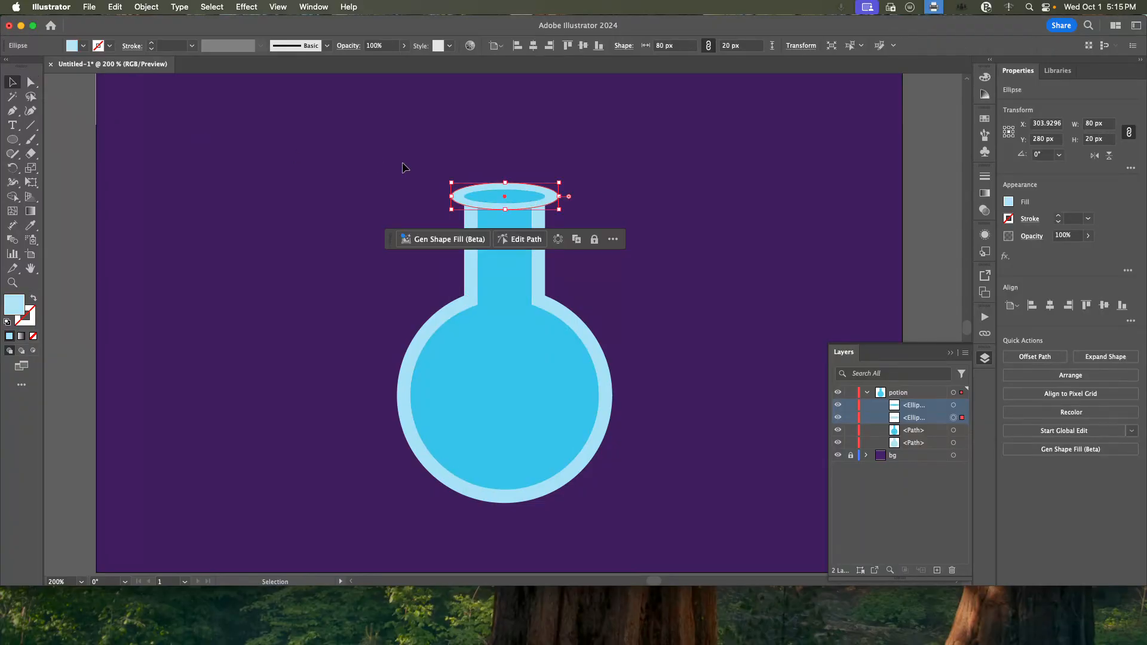
pyautogui.click(524, 204)
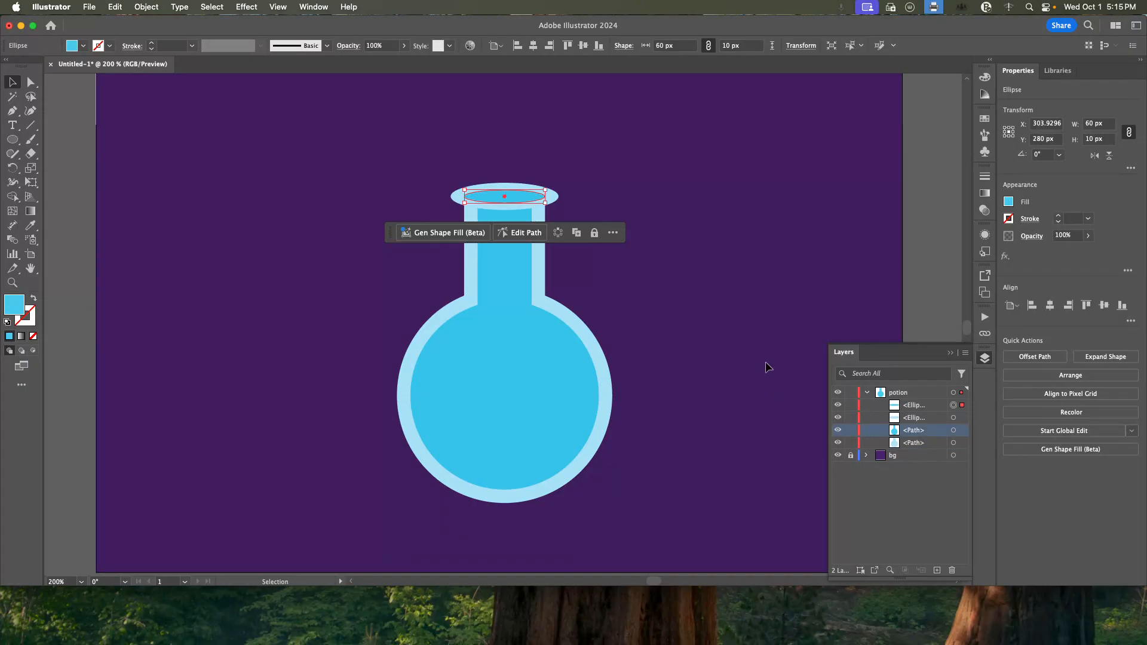
pyautogui.click(943, 261)
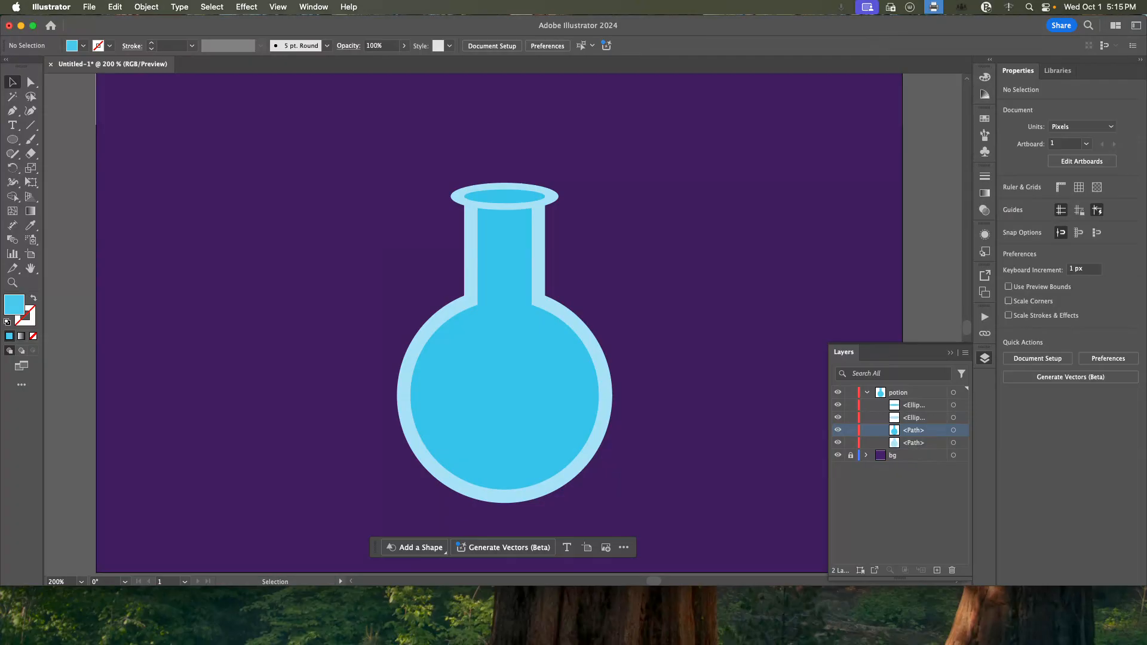
# Duplicate the inset bottle path in place at the front of the potion layer.
pyautogui.click(507, 352)
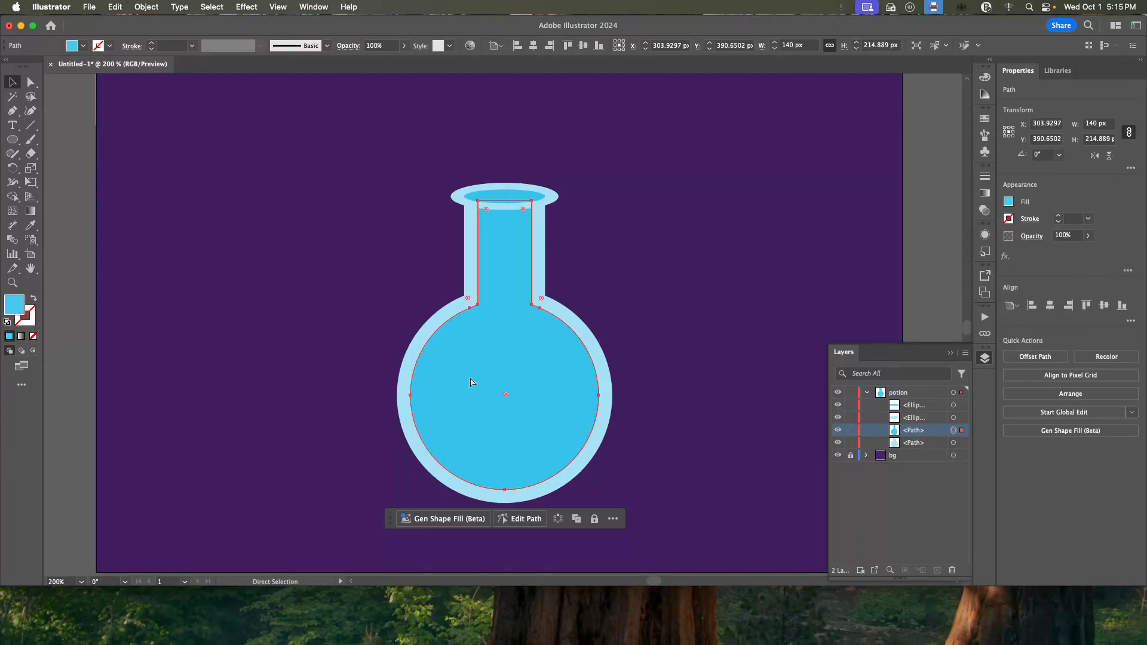
pyautogui.click(112, 7)
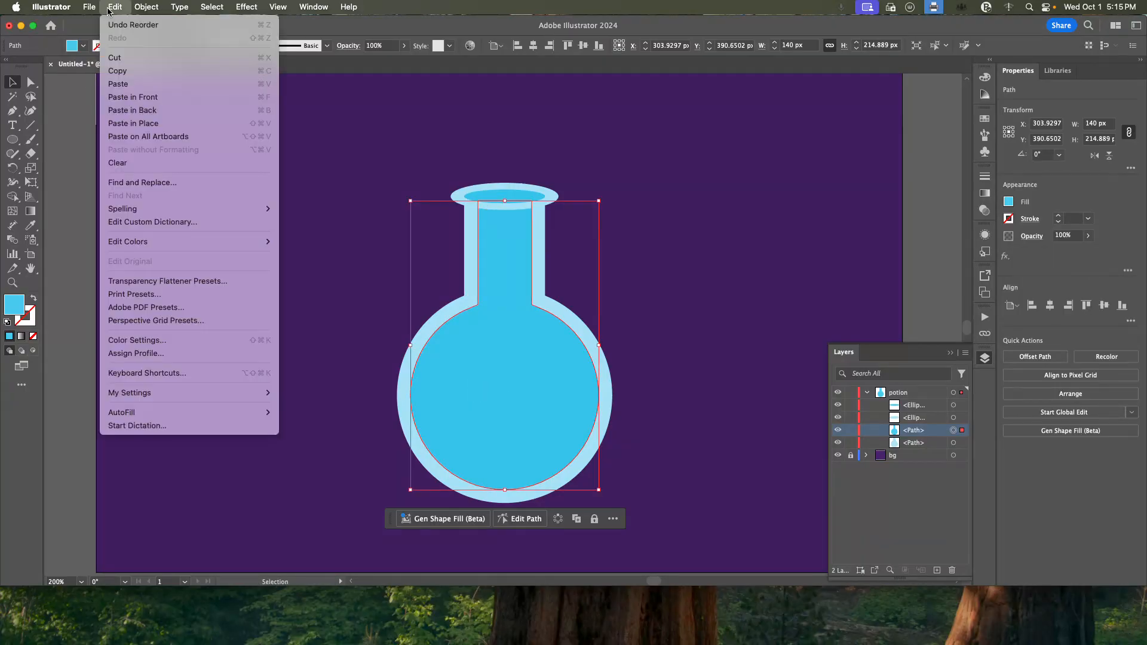
pyautogui.click(412, 25)
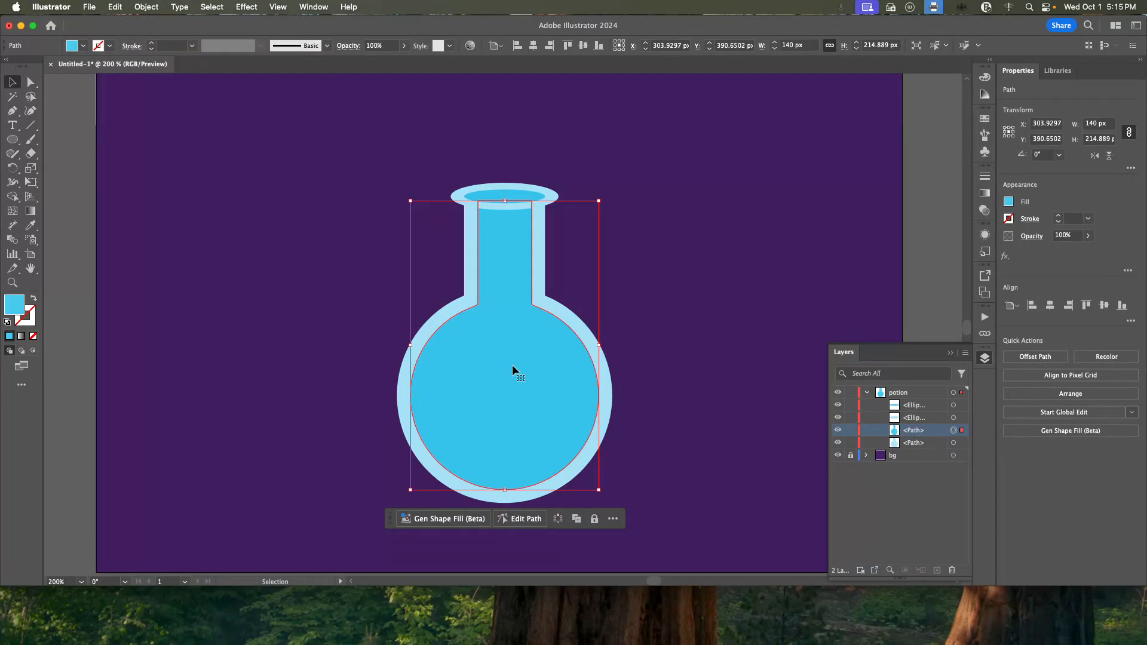
pyautogui.click(115, 9)
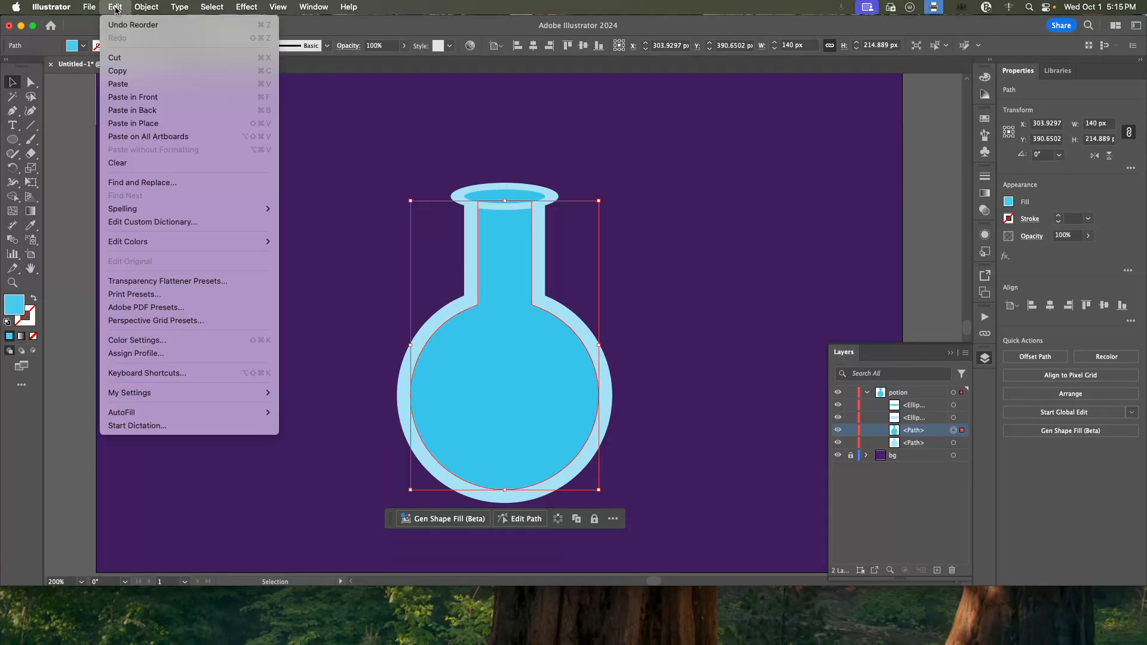
pyautogui.click(182, 123)
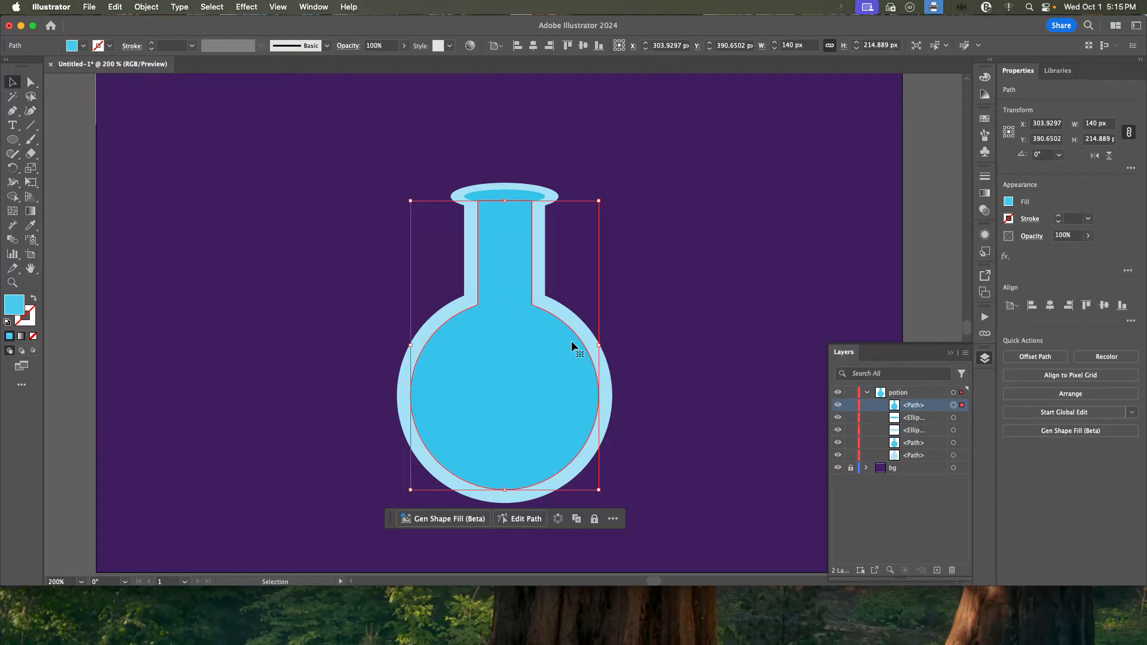
# Erase the duplicate path's neck and upper body with a rectangular Eraser area, leaving about 83 px of height, and fill the remainder light green.
pyautogui.click(34, 159)
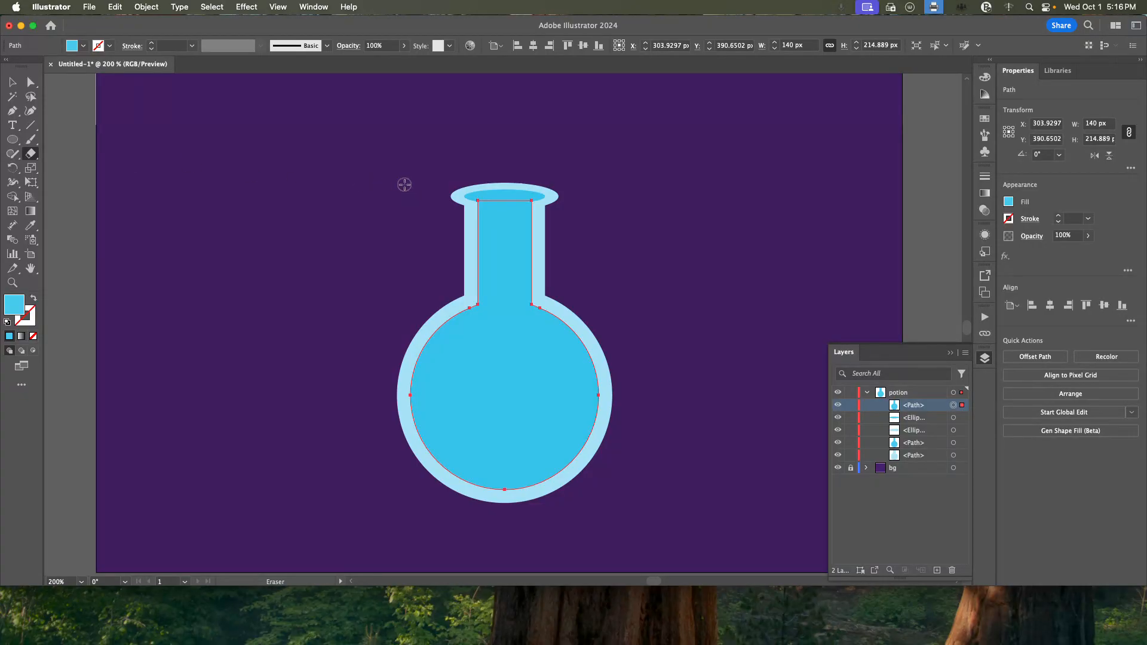
pyautogui.moveTo(398, 183)
pyautogui.mouseDown()
pyautogui.moveTo(608, 382)
pyautogui.moveTo(607, 362)
pyautogui.moveTo(608, 376)
pyautogui.mouseUp()
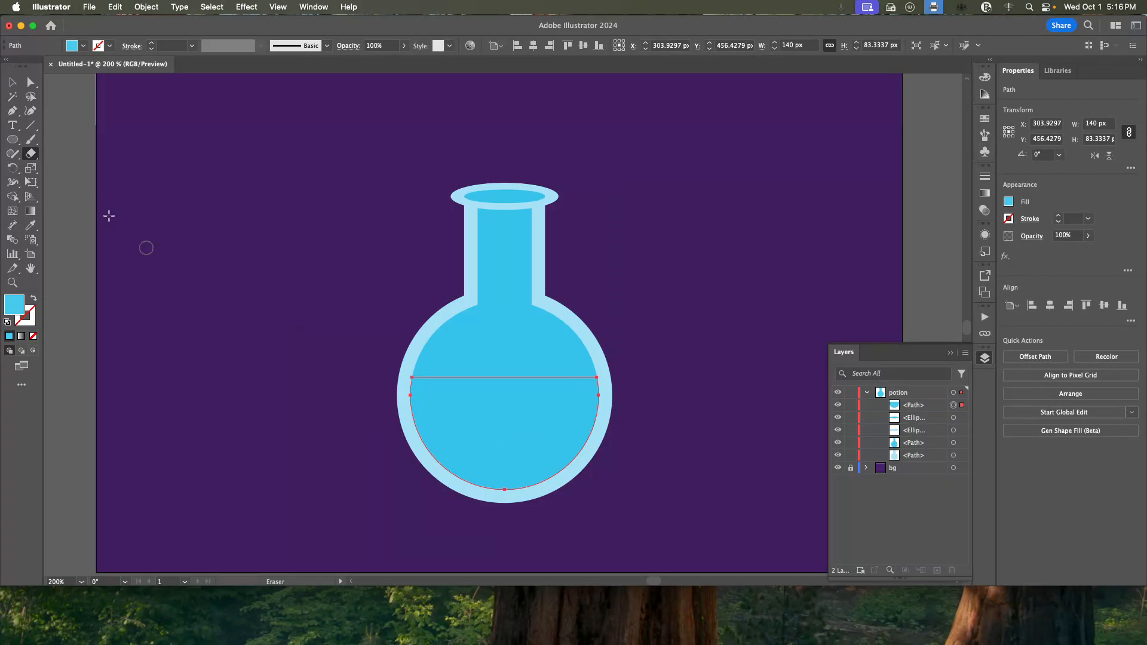
pyautogui.click(13, 83)
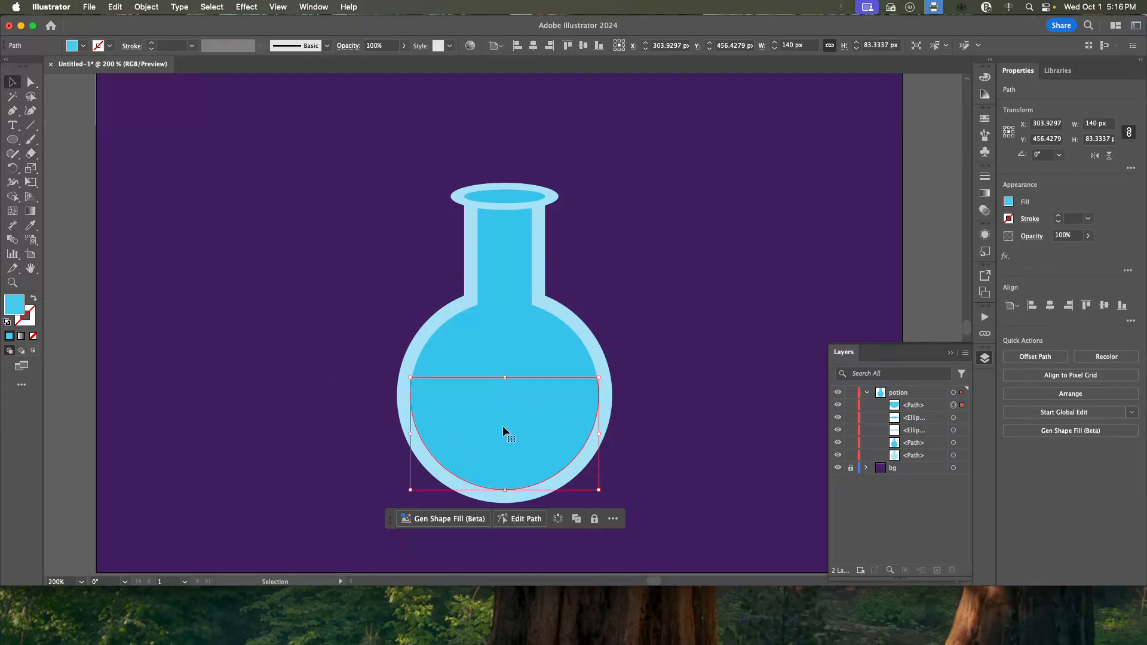
pyautogui.click(1009, 201)
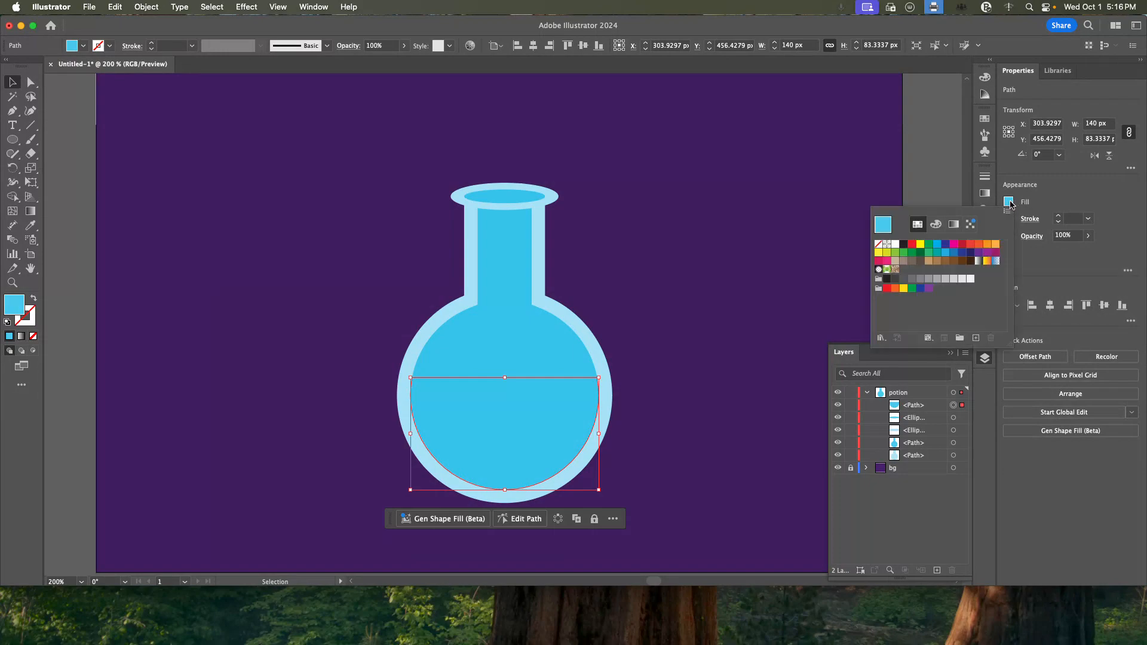
pyautogui.click(903, 253)
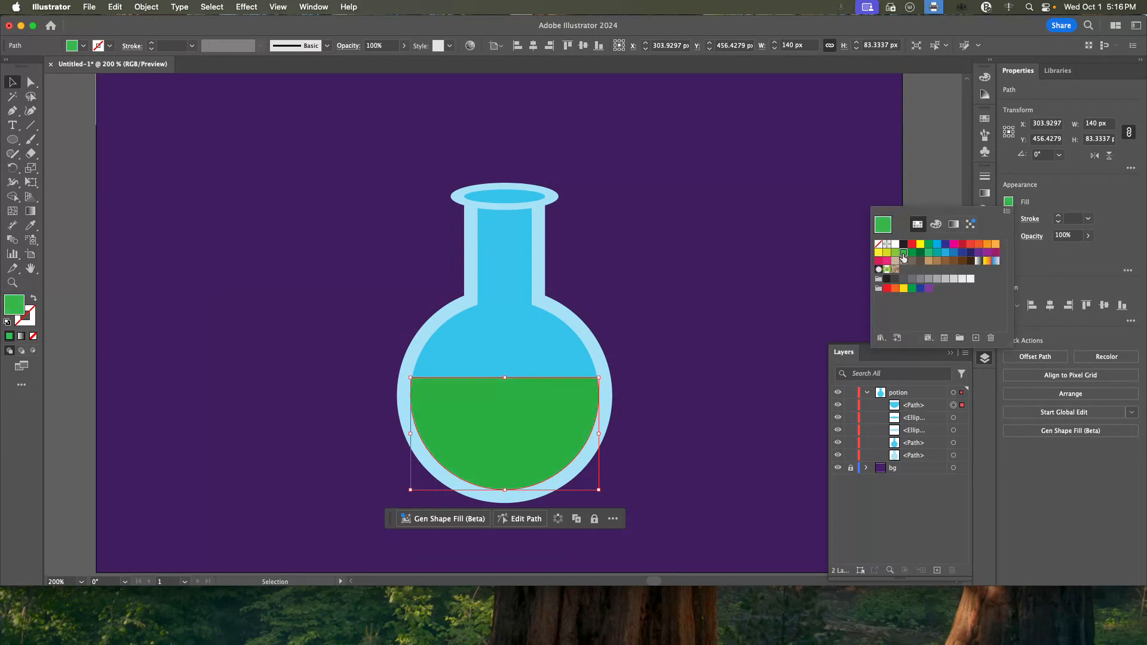
pyautogui.click(895, 253)
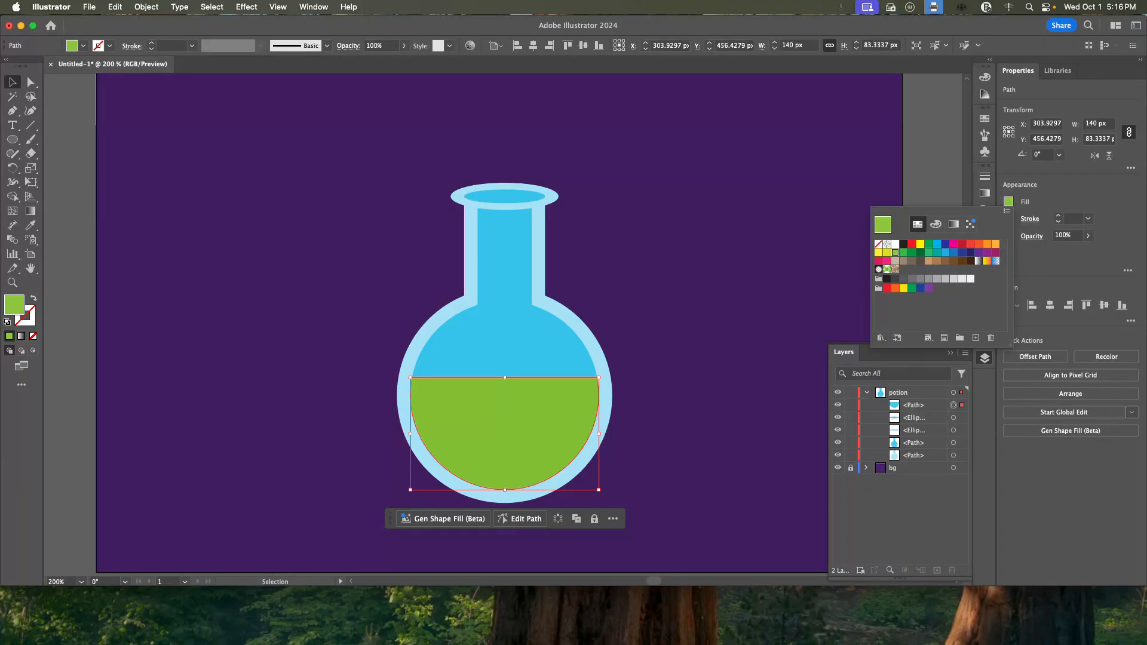
# Draw a flat ellipse about 139 × 19 px just below the liquid's straight top edge and fill it with a darker green swatch.
pyautogui.click(13, 141)
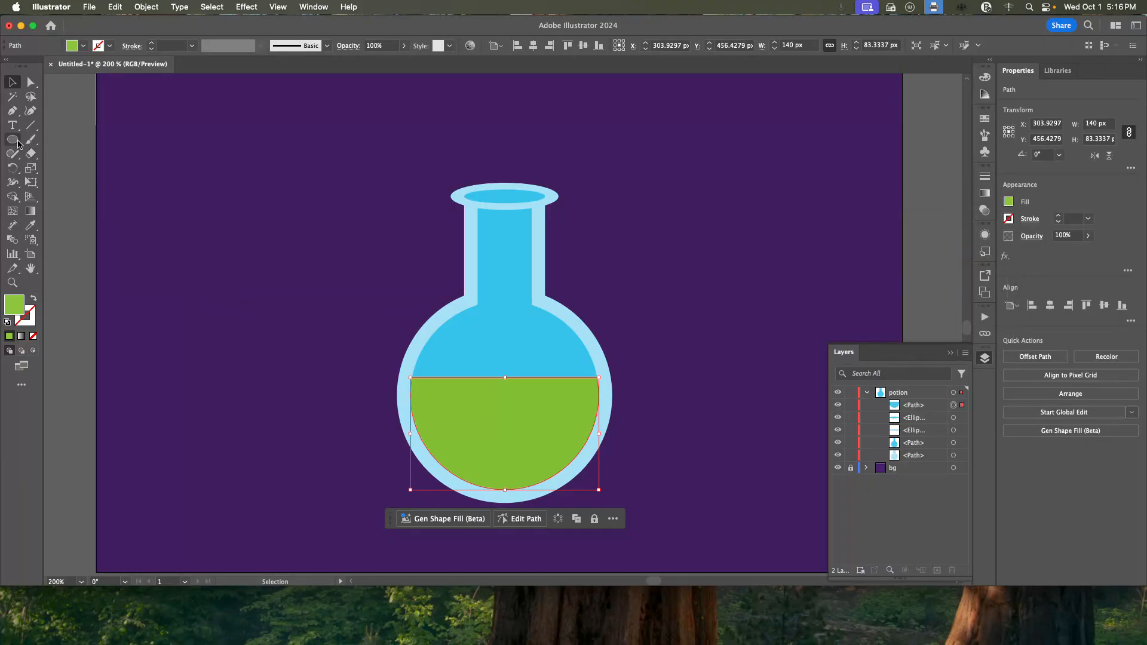
pyautogui.press('l')
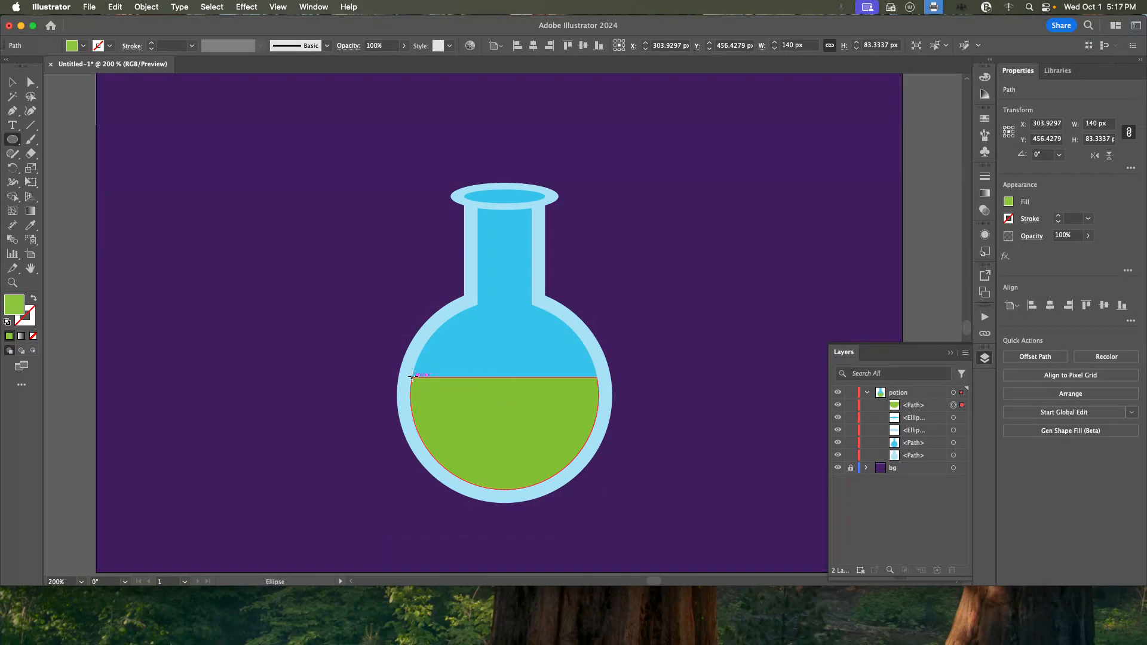
pyautogui.moveTo(412, 376); pyautogui.dragTo(599, 402)
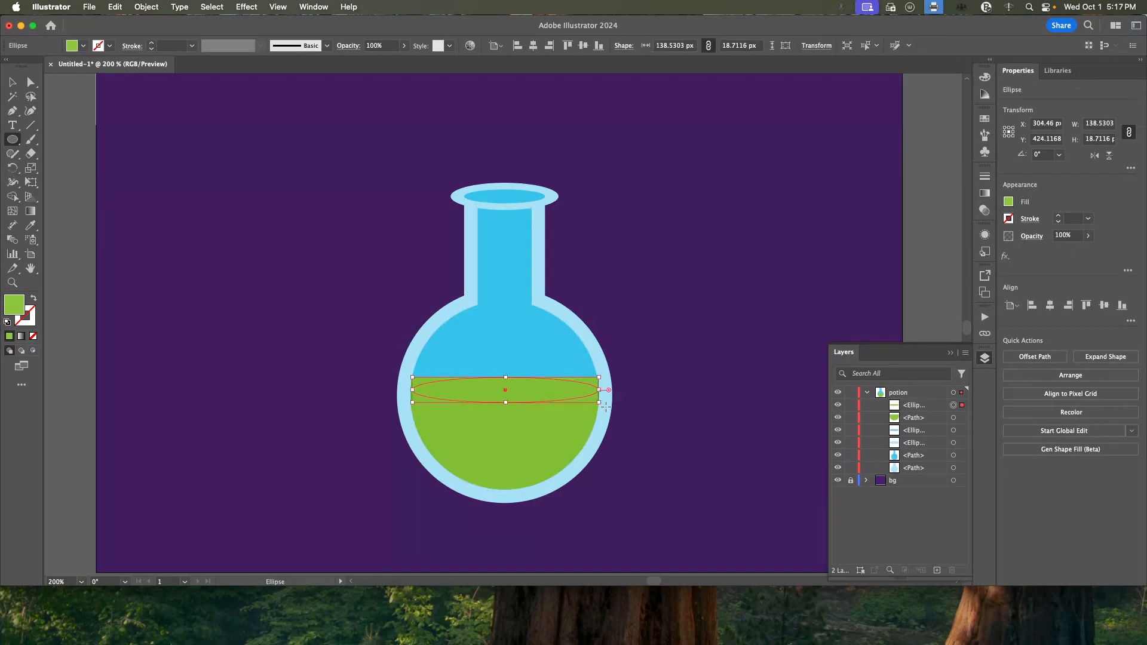
pyautogui.click(1008, 202)
pyautogui.click(903, 252)
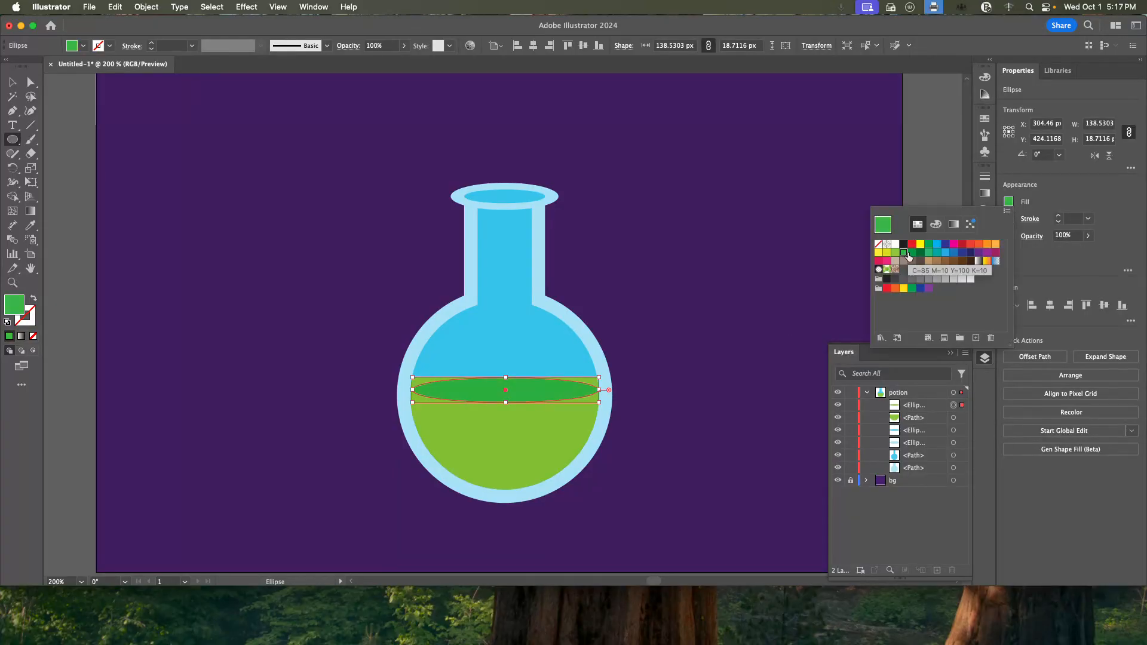
# Move the dark green ellipse up about 8 px so it straddles the liquid's straight top edge.
pyautogui.click(10, 86)
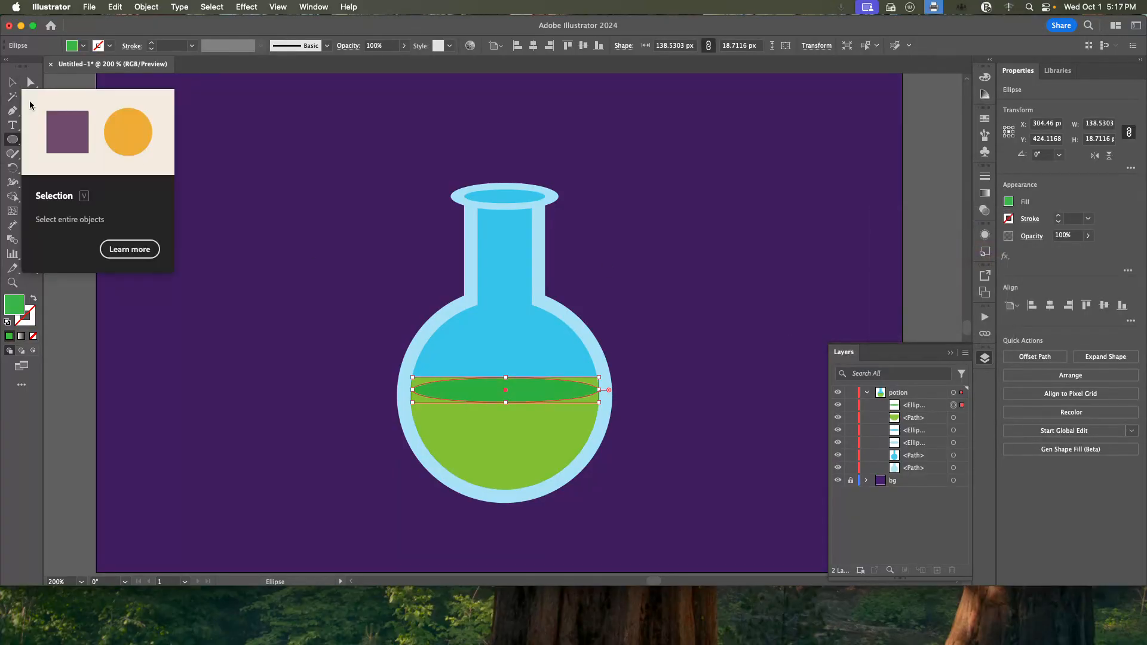
pyautogui.click(11, 83)
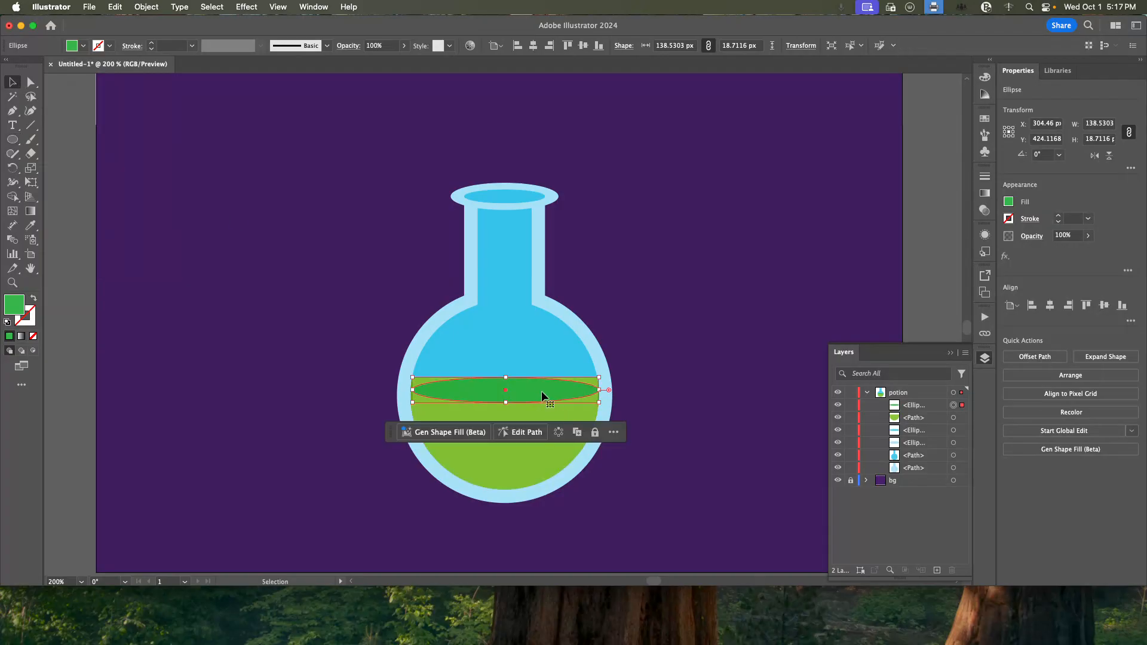
pyautogui.moveTo(539, 387); pyautogui.dragTo(538, 378)
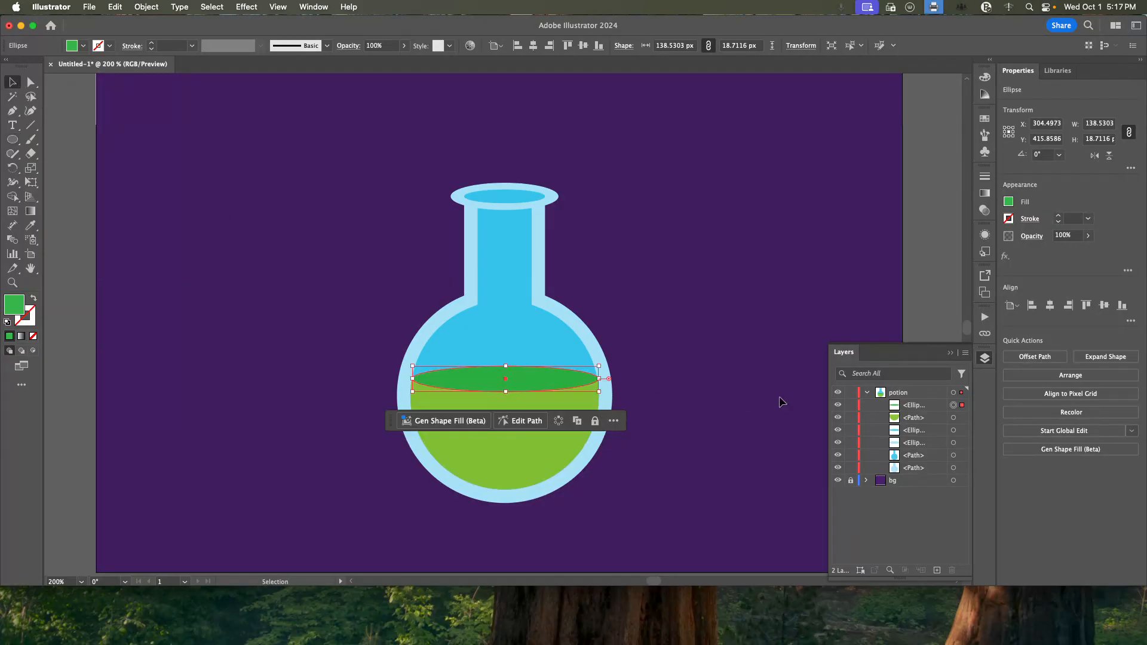
pyautogui.click(912, 306)
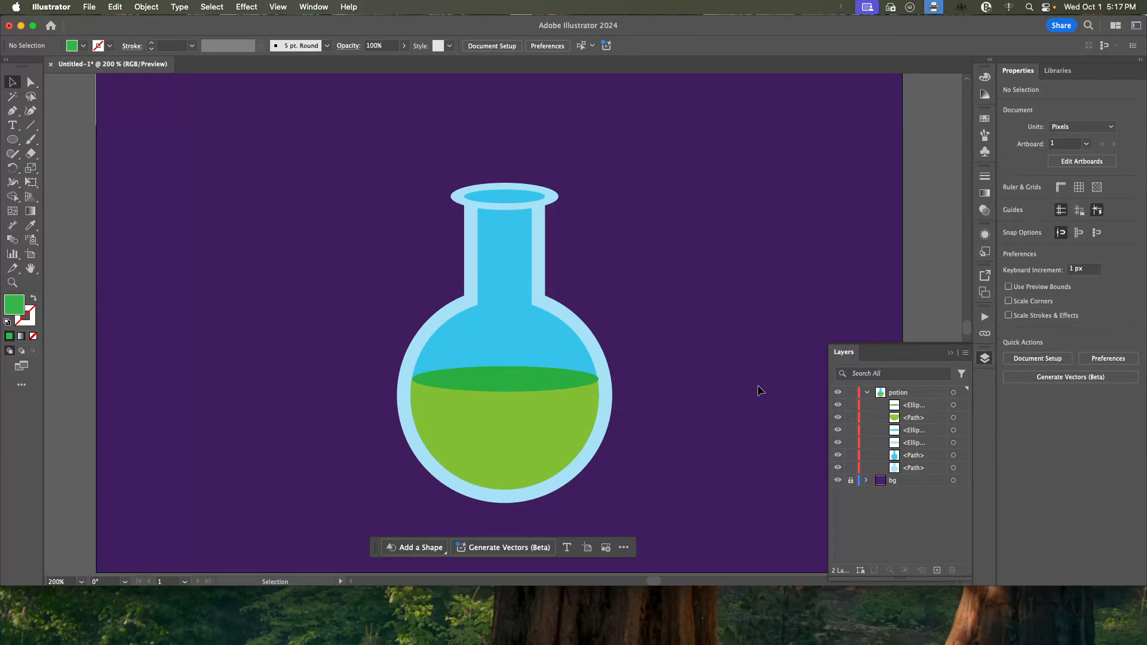
# Nudge the dark green ellipse 1 px left and narrow it to about 138 px to fit within the bottle's inner walls.
pyautogui.press('super+equal')
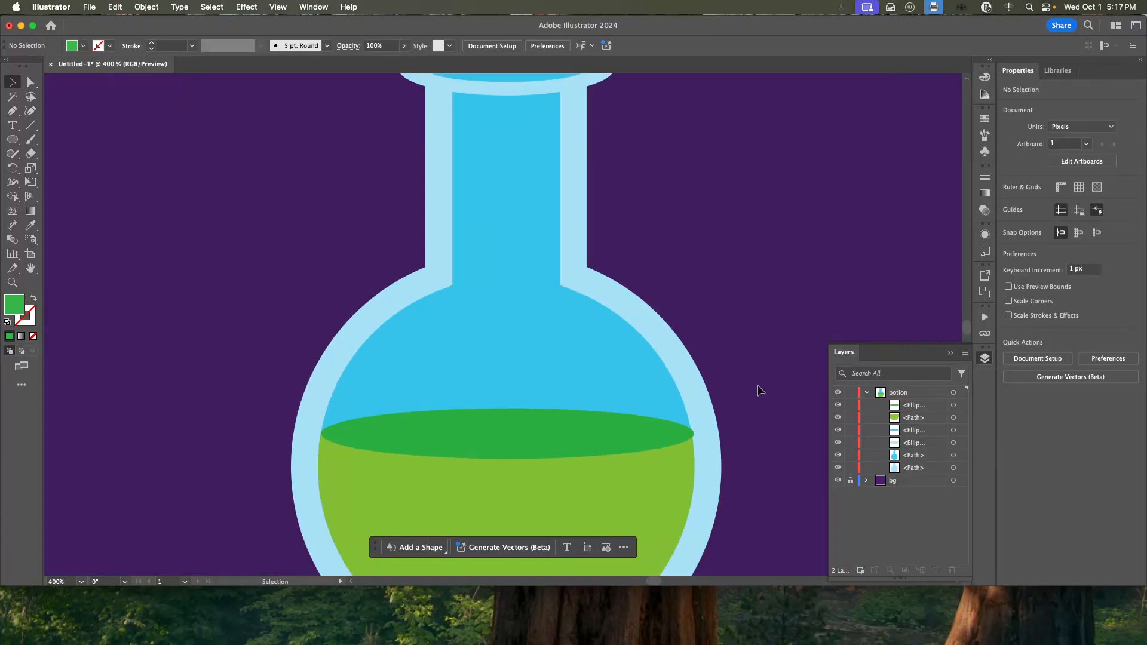
pyautogui.click(602, 429)
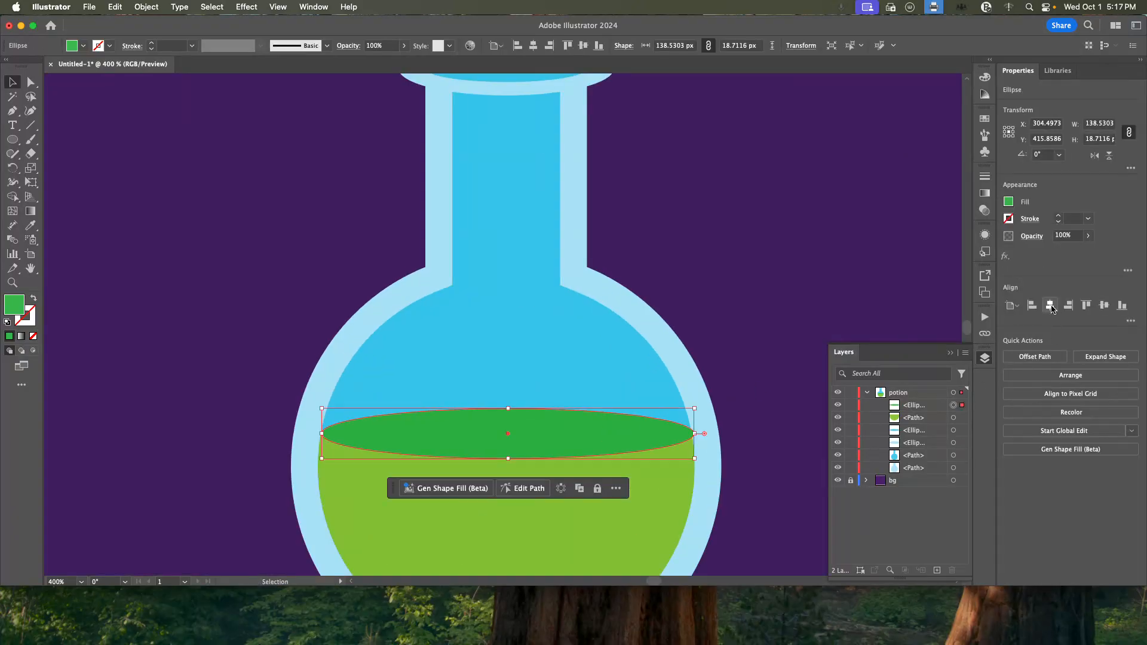
pyautogui.press('Left')
pyautogui.click(167, 365)
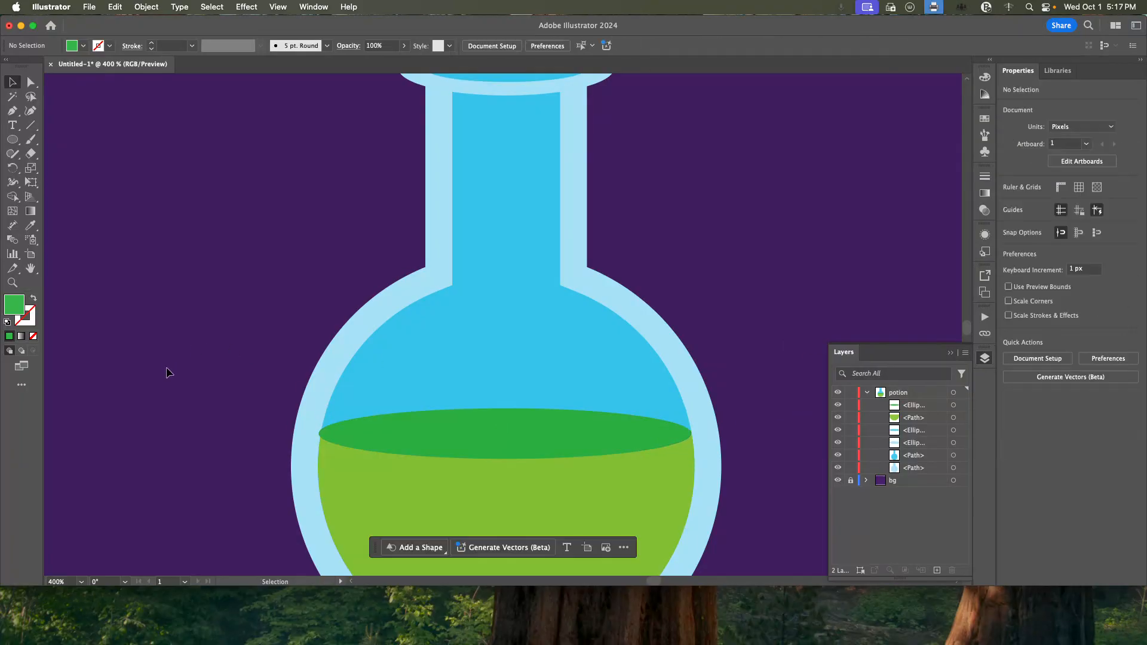
pyautogui.click(496, 430)
pyautogui.moveTo(321, 433); pyautogui.dragTo(323, 438)
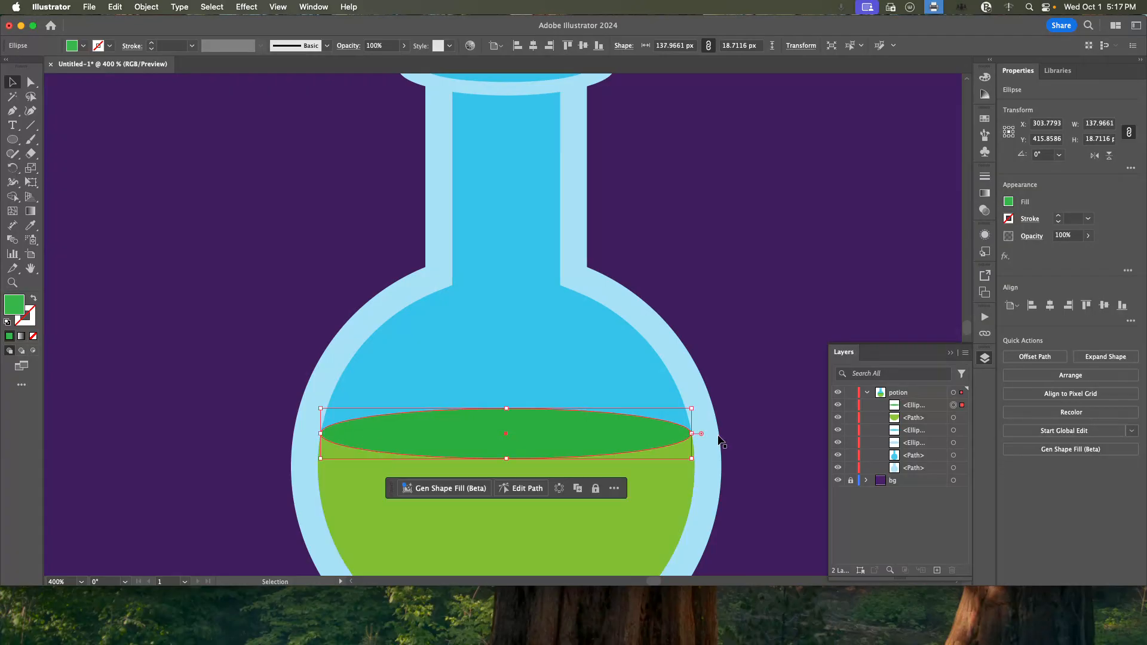
pyautogui.moveTo(693, 436); pyautogui.dragTo(694, 437)
pyautogui.click(817, 341)
pyautogui.scroll(-4, 595, 424)
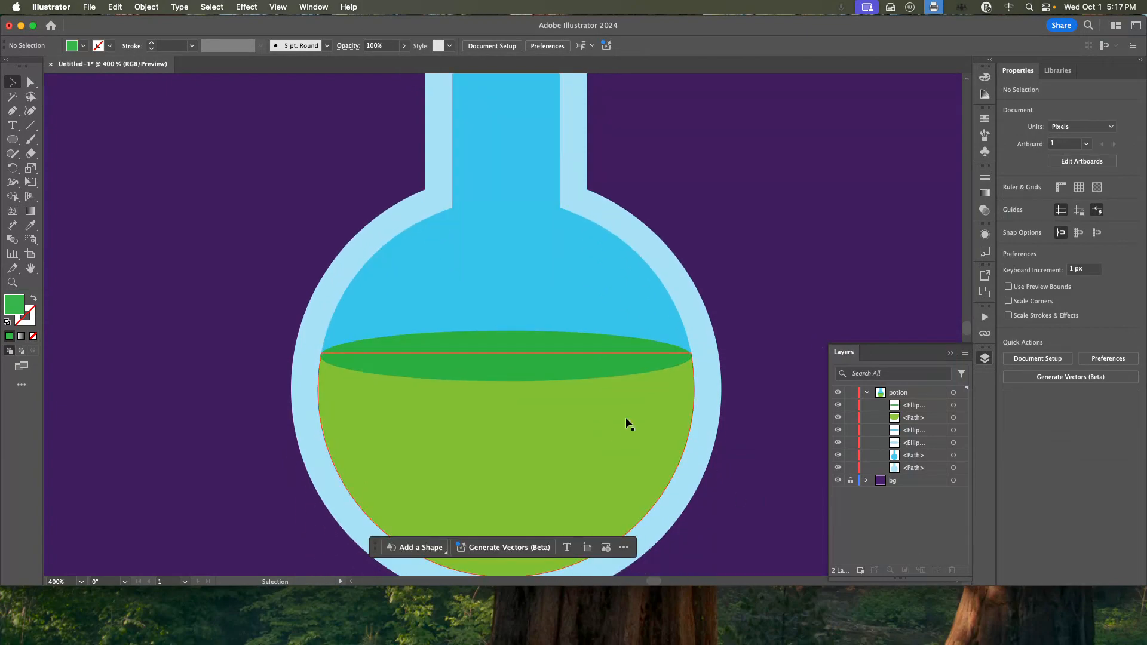
pyautogui.press('super+minus')
pyautogui.press('super+minus')
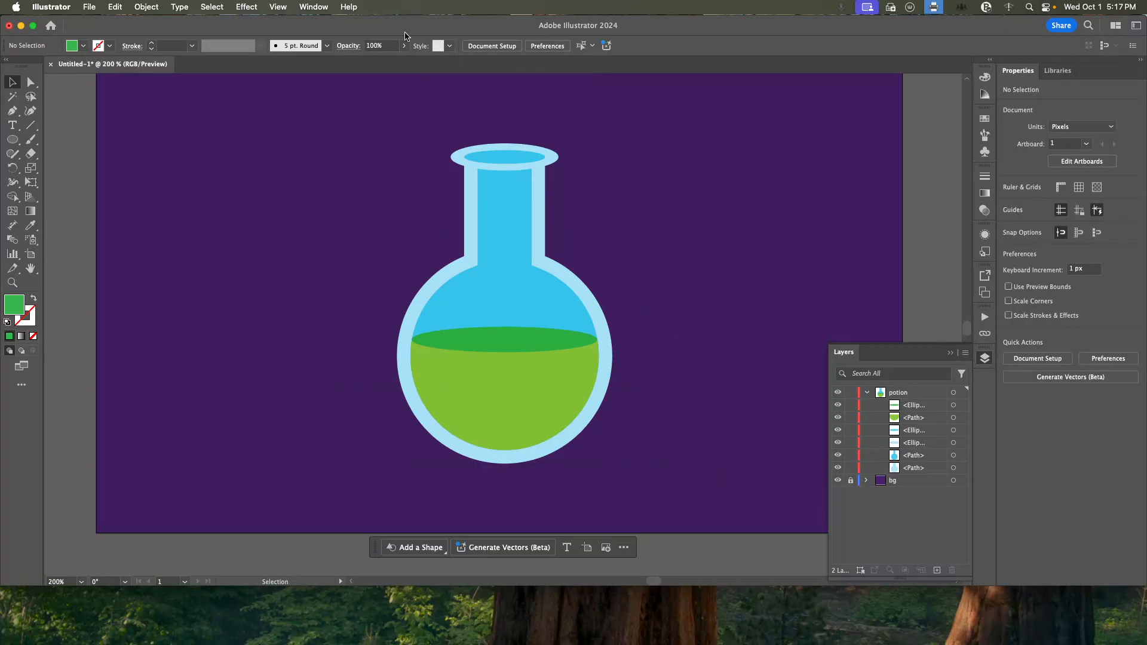
# Save the document on the BLANK drive in Adobe Illustrator (ai) format, naming it with the author's surname and initial followed by _Halloween1.
pyautogui.click(90, 7)
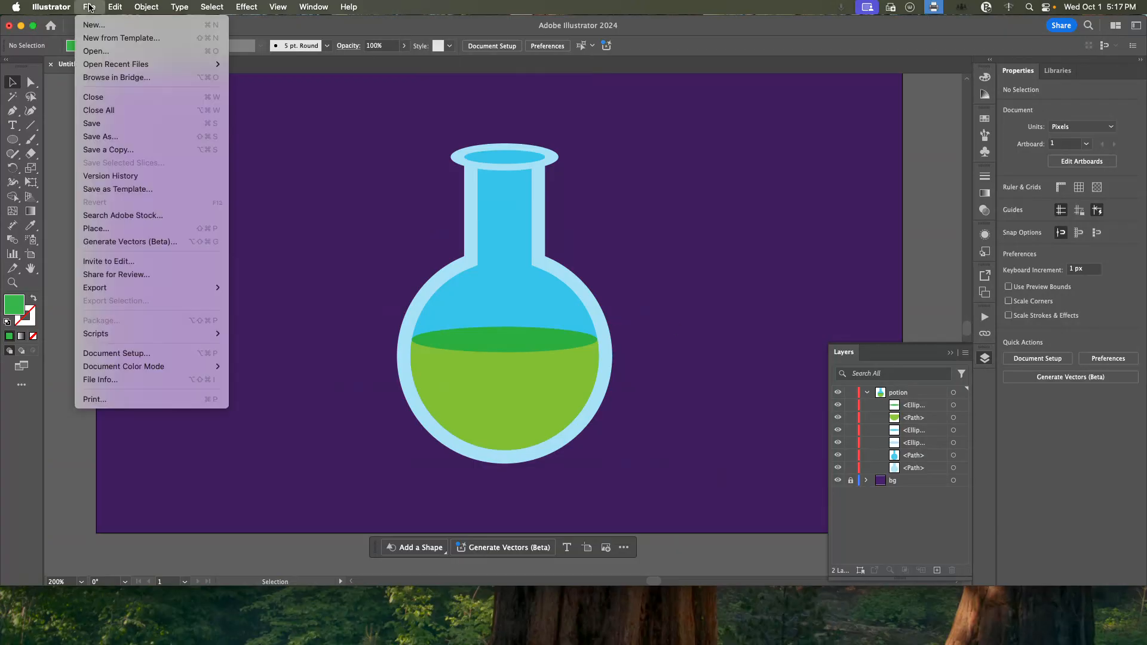
pyautogui.click(167, 137)
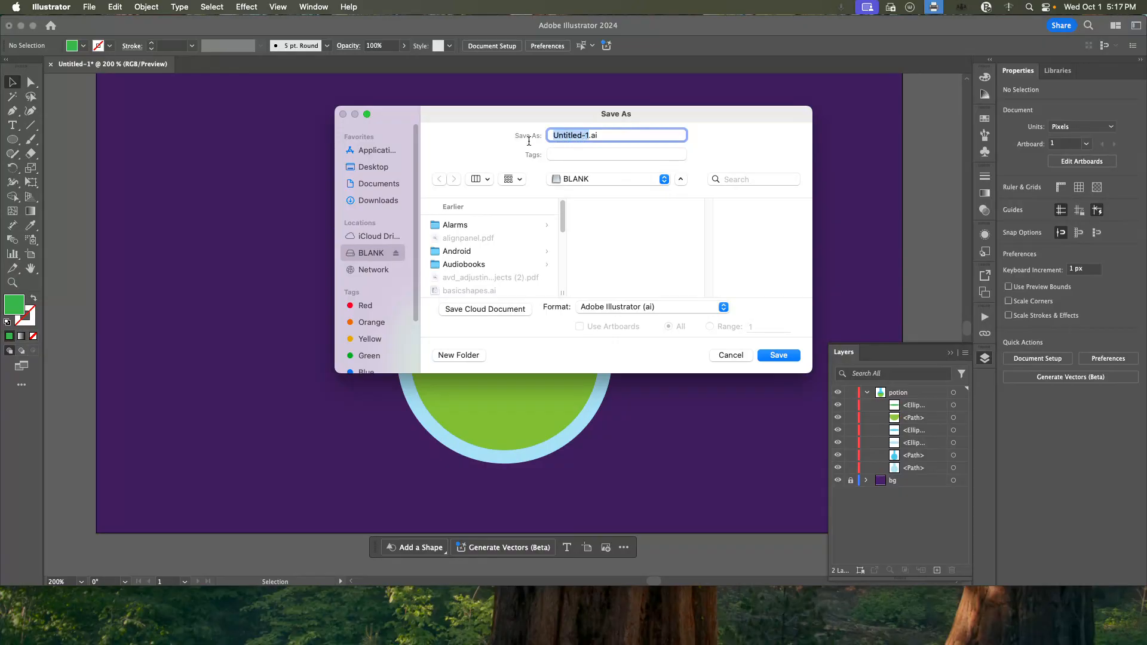
pyautogui.write('SosaP_')
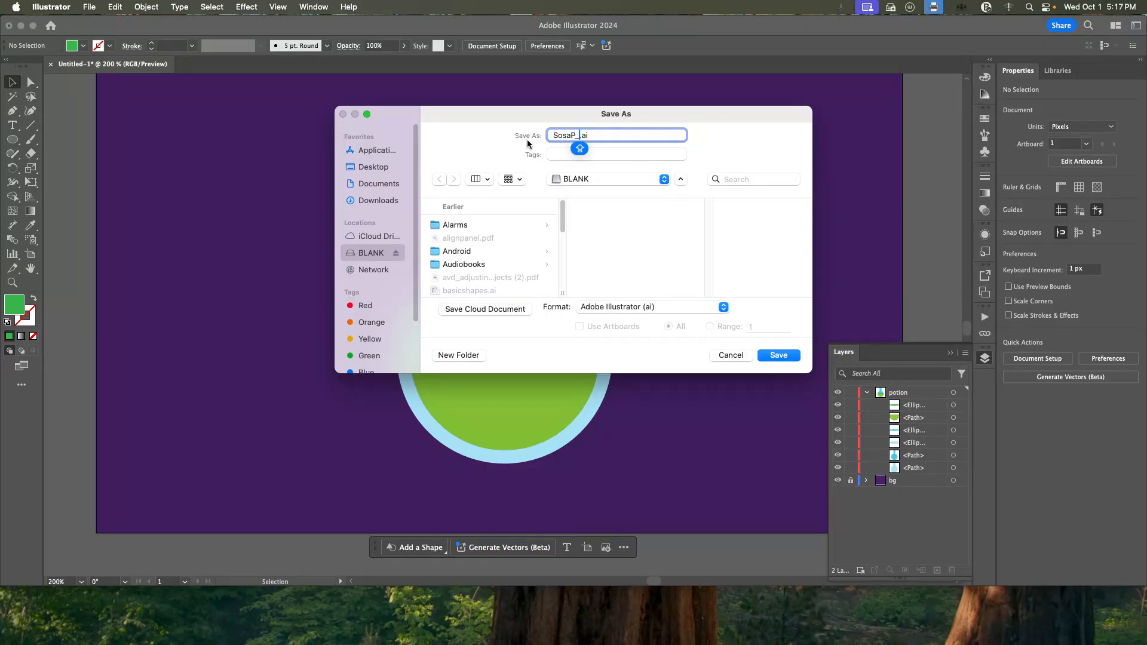
pyautogui.write('Halloween1')
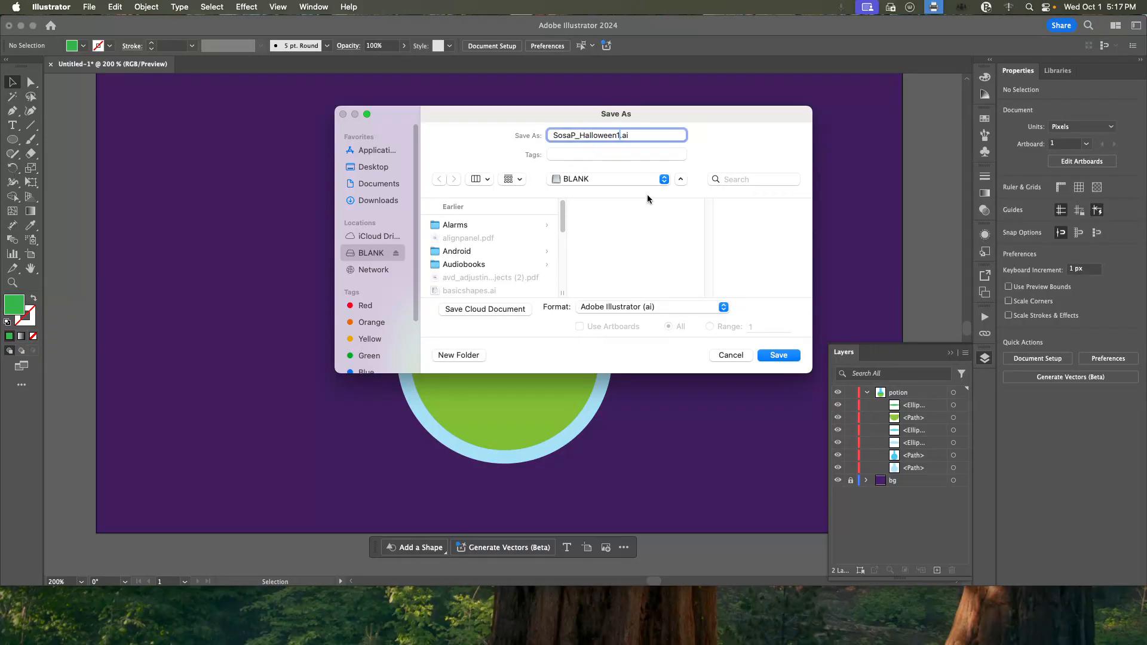
pyautogui.doubleClick(561, 136)
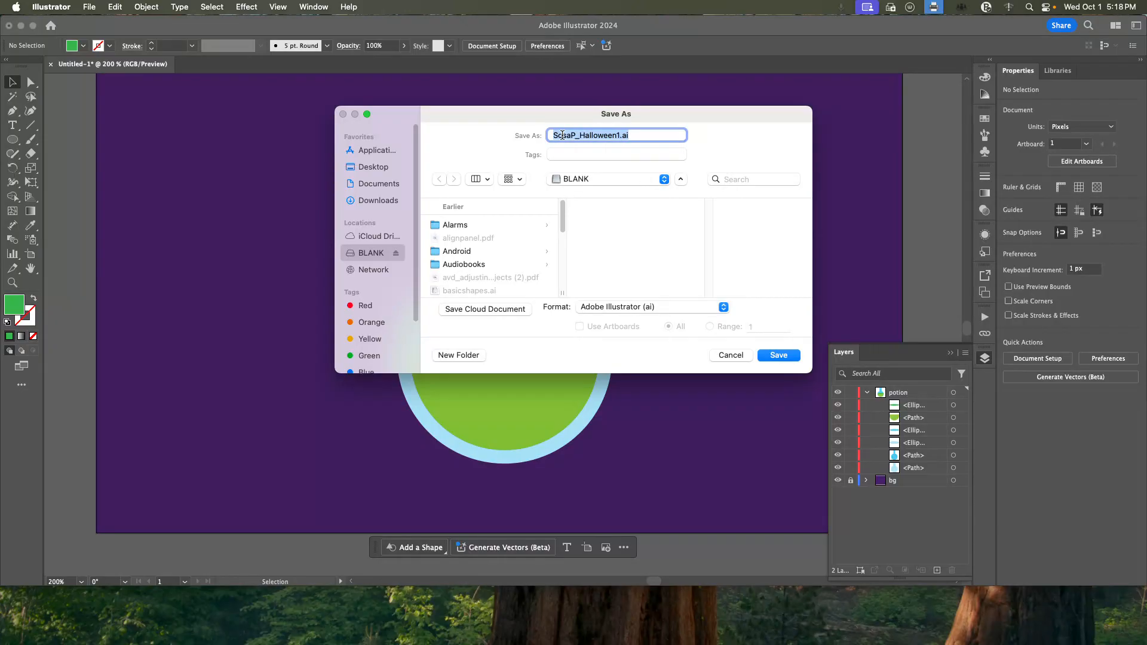
pyautogui.click(571, 135)
pyautogui.moveTo(575, 136); pyautogui.dragTo(549, 137)
pyautogui.click(561, 136)
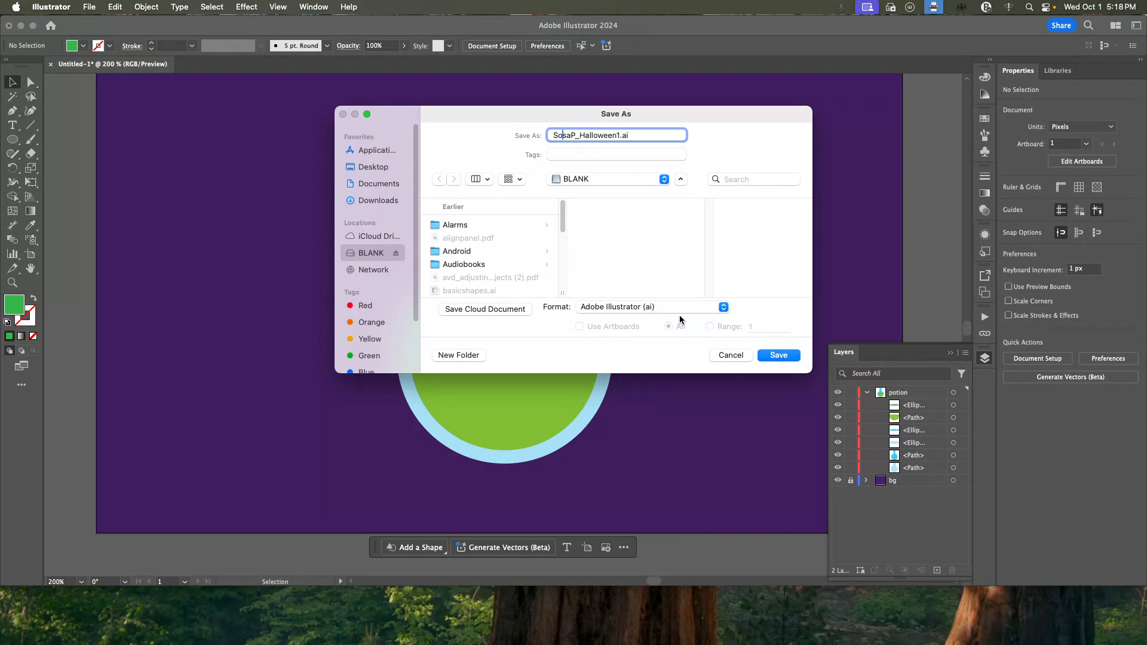
pyautogui.click(762, 356)
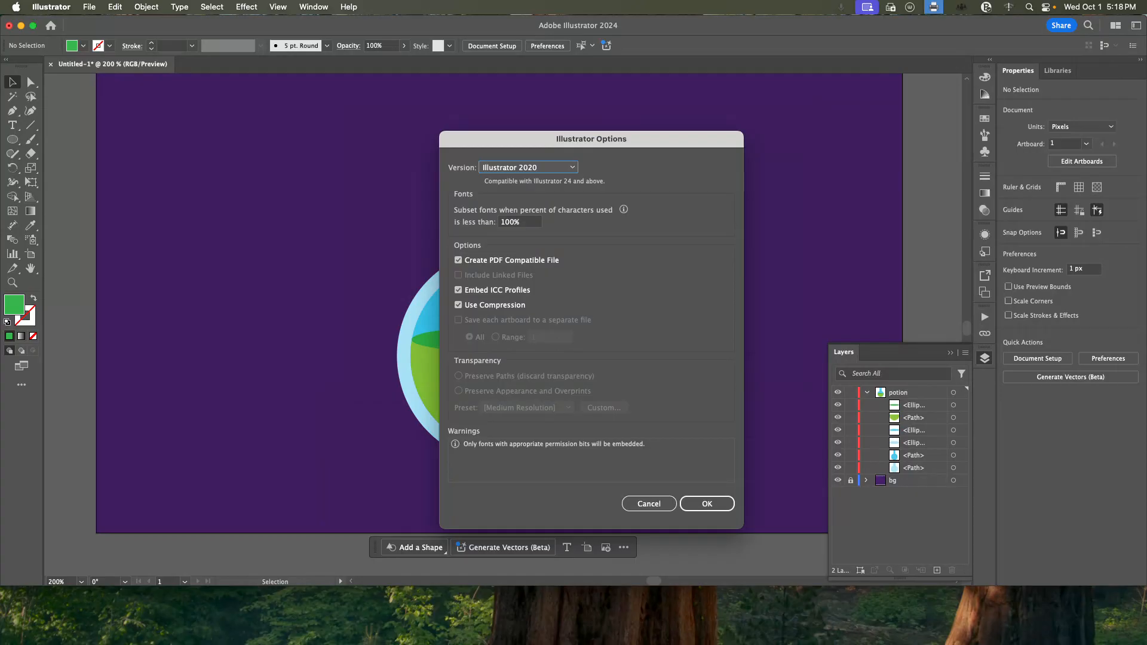
pyautogui.click(706, 504)
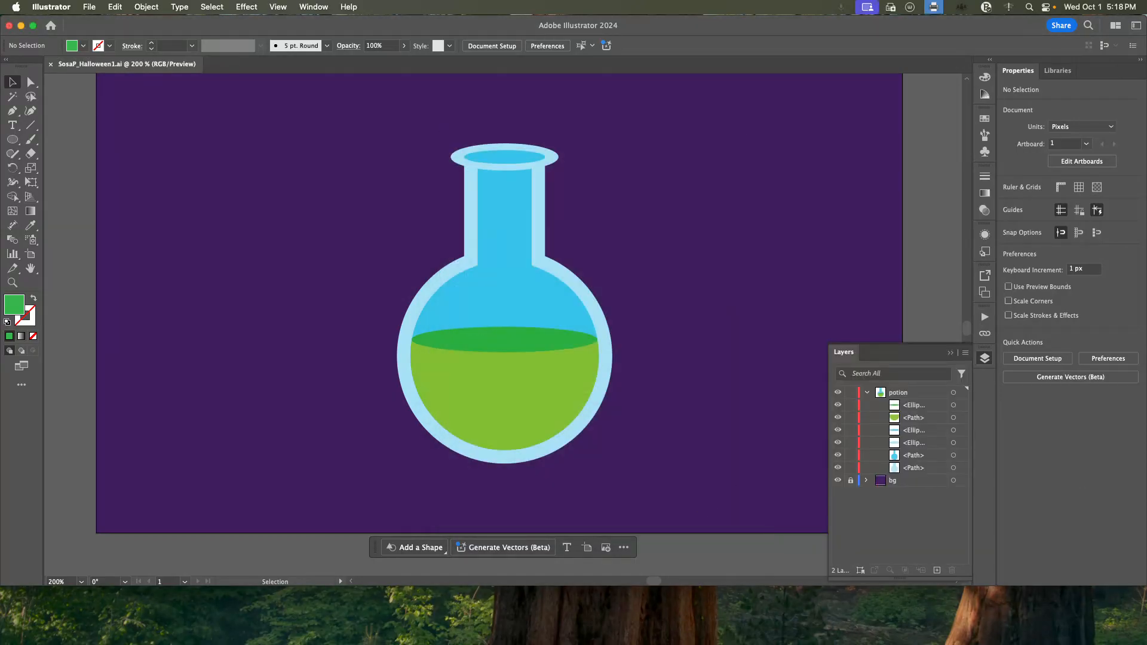